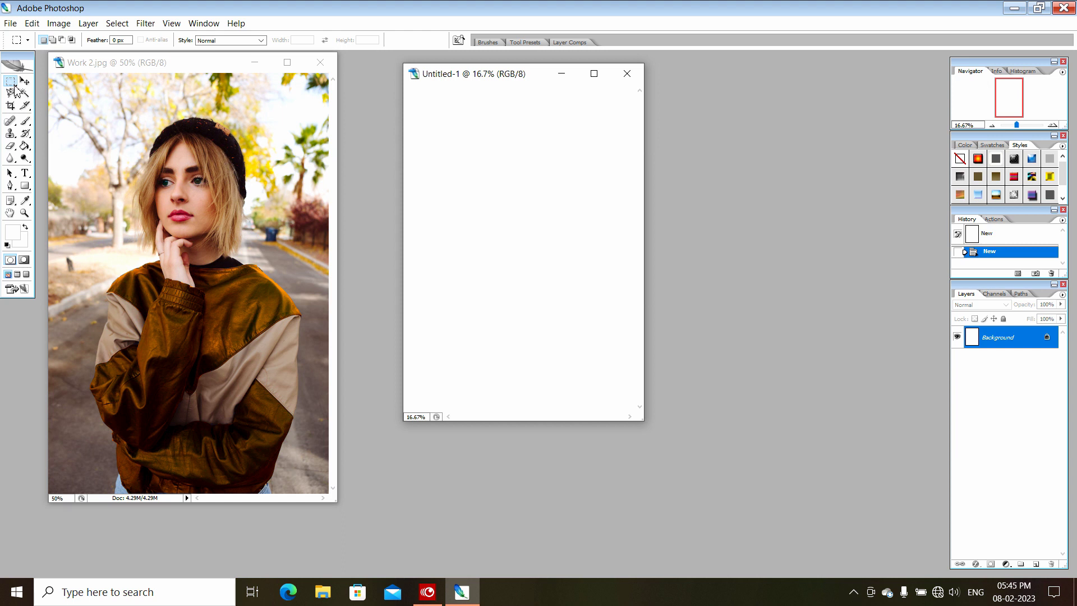
Try a rectangular marquee selection around the woman in Work 2.jpg.
{"action": "right_click", "coordinate": [14, 85]}
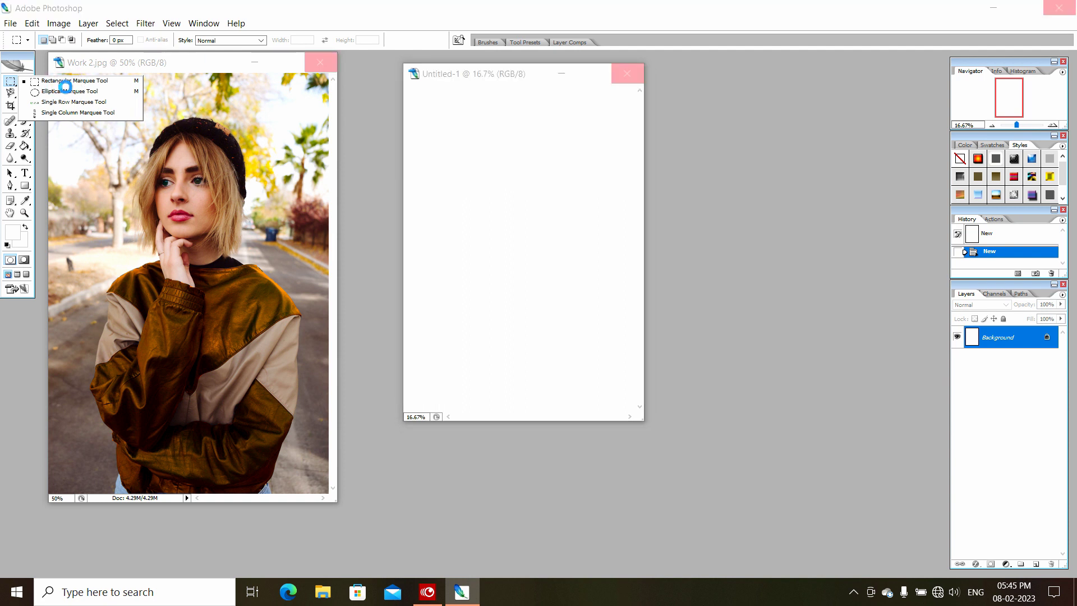
{"action": "left_click", "coordinate": [73, 81]}
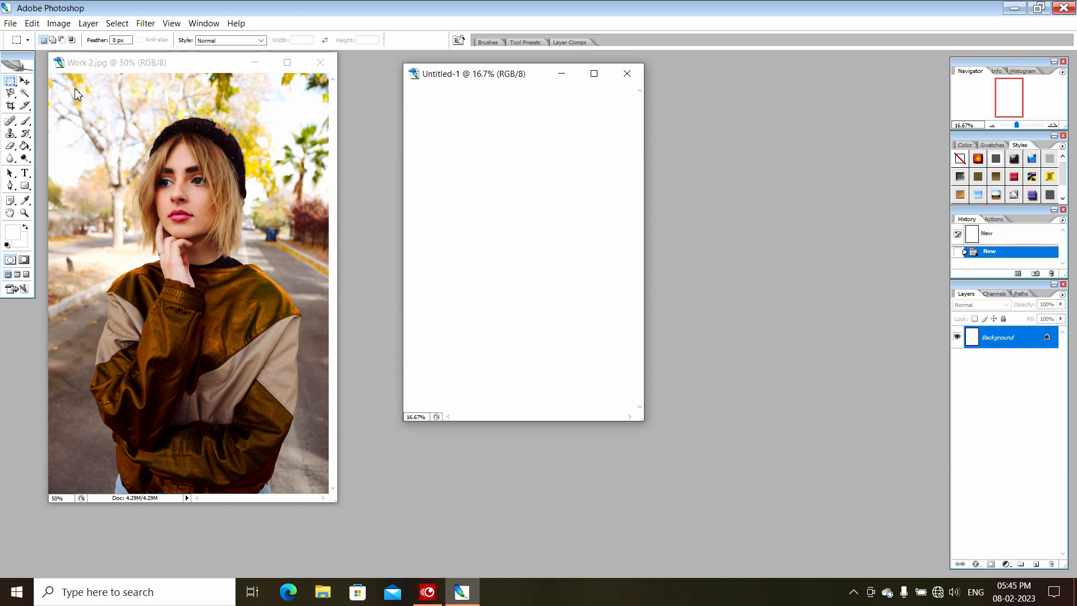
{"action": "left_click", "coordinate": [75, 107]}
{"action": "left_click_drag", "start_coordinate": [91, 102], "coordinate": [283, 320]}
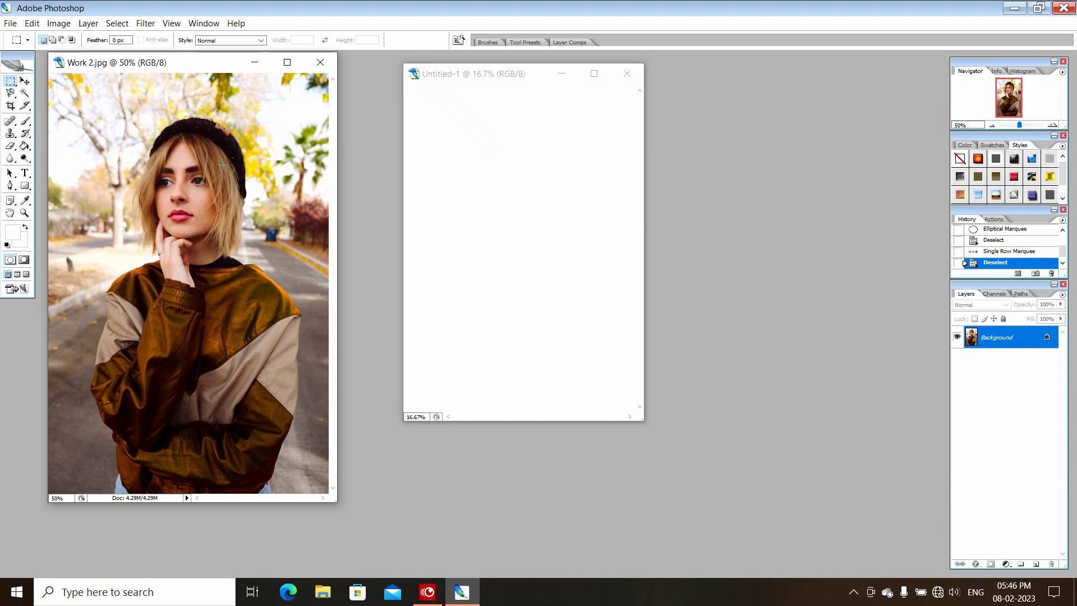
Try to move the locked Background layer of Work 2.jpg with the Move tool.
{"action": "left_click", "coordinate": [25, 81]}
{"action": "left_click", "coordinate": [159, 168]}
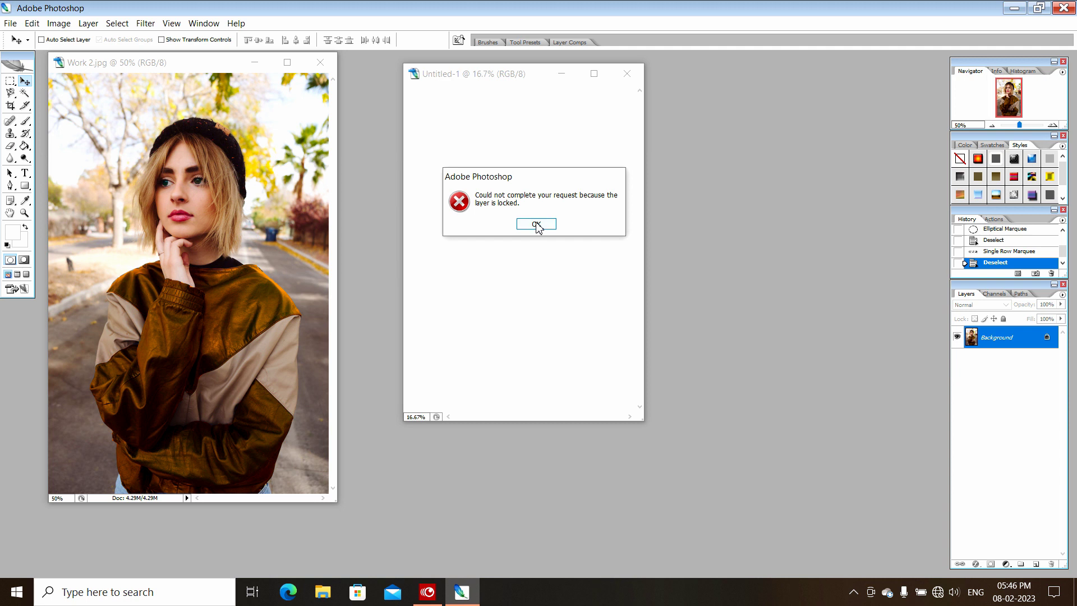
{"action": "left_click", "coordinate": [536, 224]}
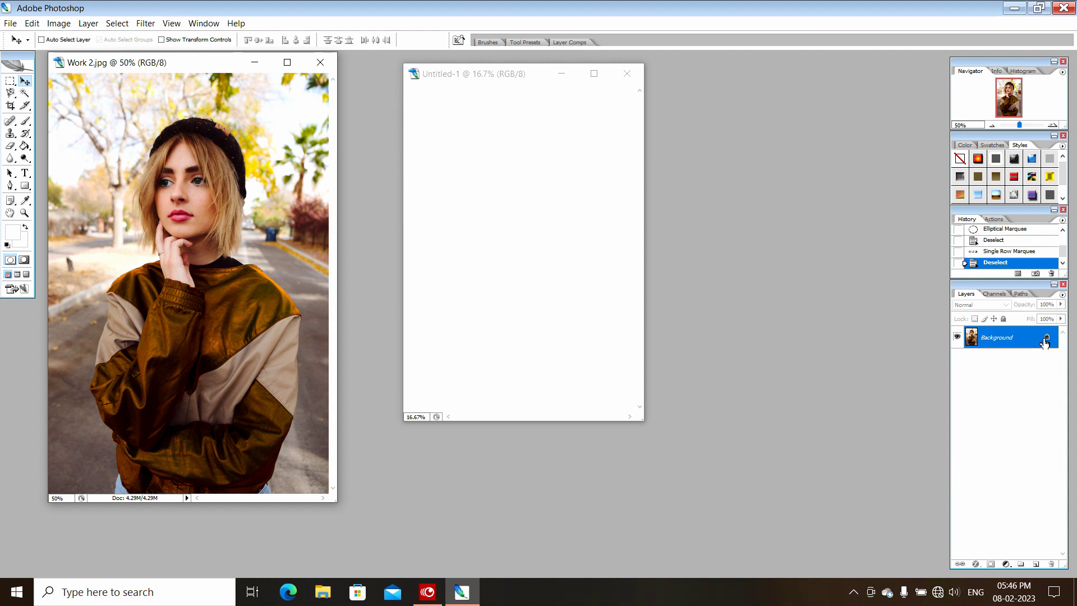
Select a rectangular area around the woman's head and shoulders in Work 2.jpg with the Rectangular Marquee tool.
{"action": "left_click", "coordinate": [11, 82]}
{"action": "left_click_drag", "start_coordinate": [132, 105], "coordinate": [235, 223]}
{"action": "left_click_drag", "start_coordinate": [267, 301], "coordinate": [263, 330]}
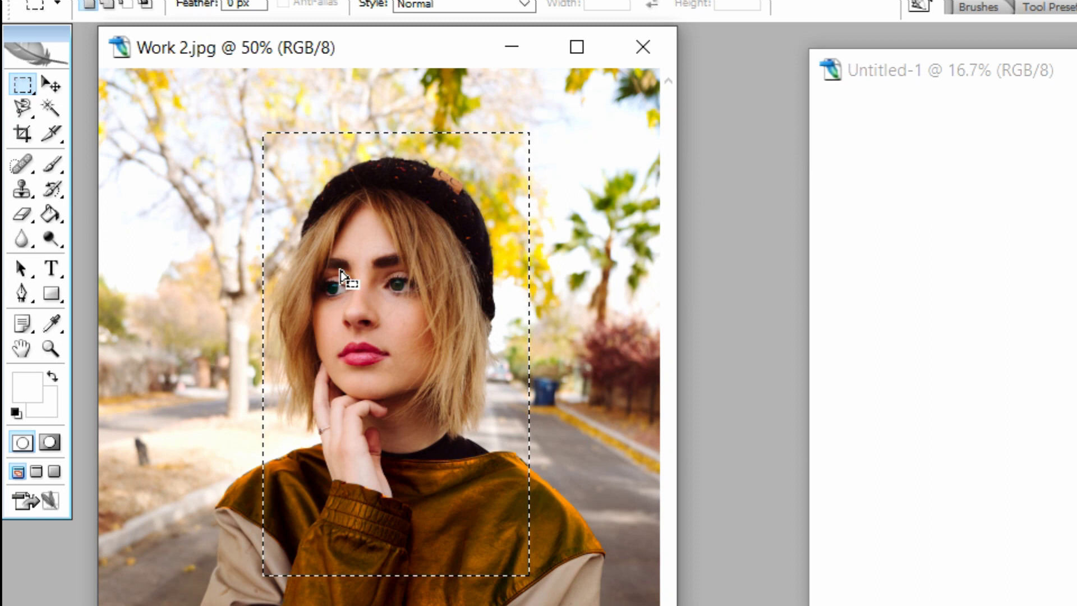
Copy the rectangular selection from Work 2.jpg into the upper part of Untitled-1 with the Move tool.
{"action": "left_click", "coordinate": [51, 84]}
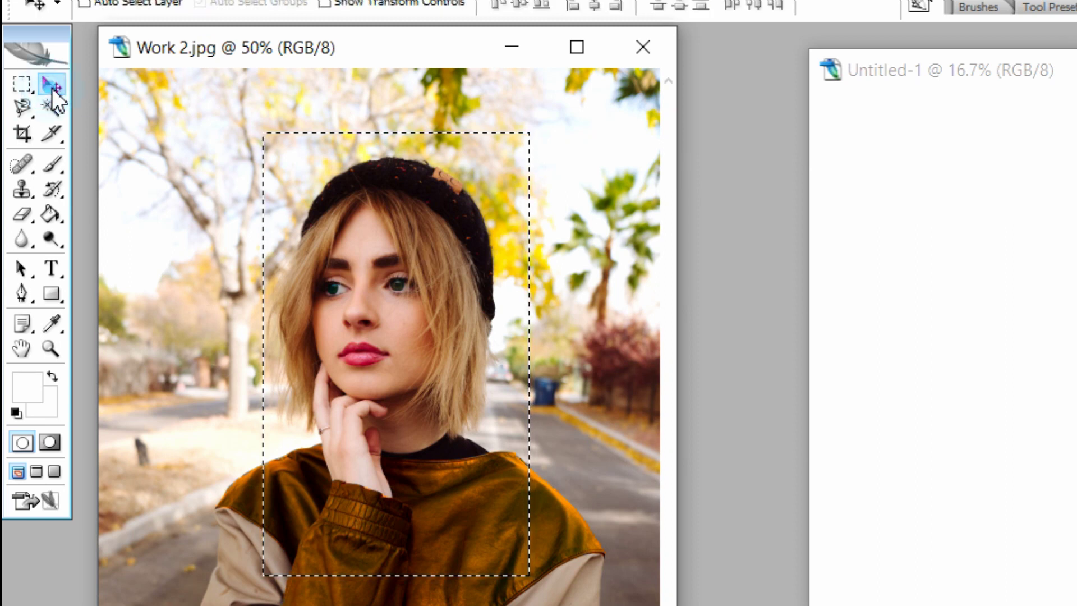
{"action": "left_click", "coordinate": [393, 283]}
{"action": "left_click_drag", "start_coordinate": [393, 284], "coordinate": [874, 285]}
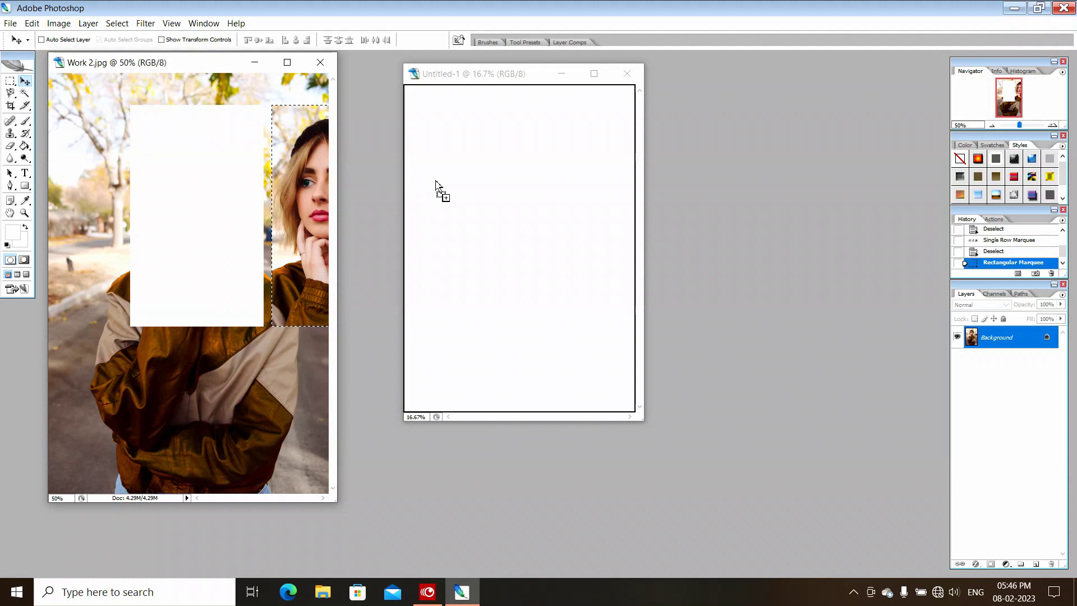
{"action": "left_click_drag", "start_coordinate": [436, 181], "coordinate": [468, 182]}
{"action": "left_click_drag", "start_coordinate": [468, 181], "coordinate": [447, 156]}
{"action": "left_click", "coordinate": [157, 191]}
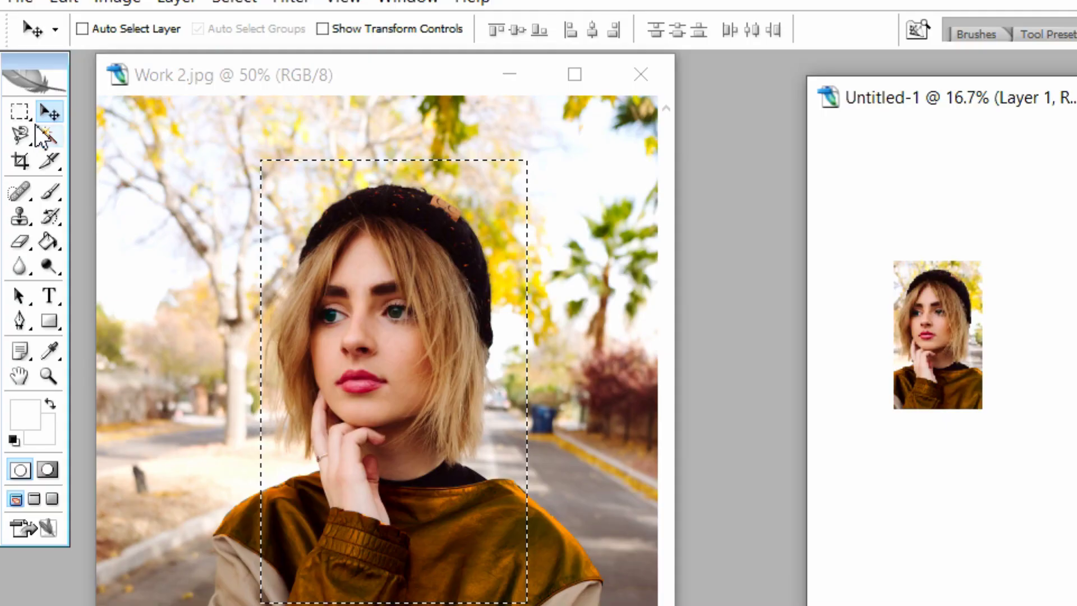
Outline a small four-sided area beside the hat in Work 2.jpg with the Polygonal Lasso tool.
{"action": "left_click", "coordinate": [25, 138]}
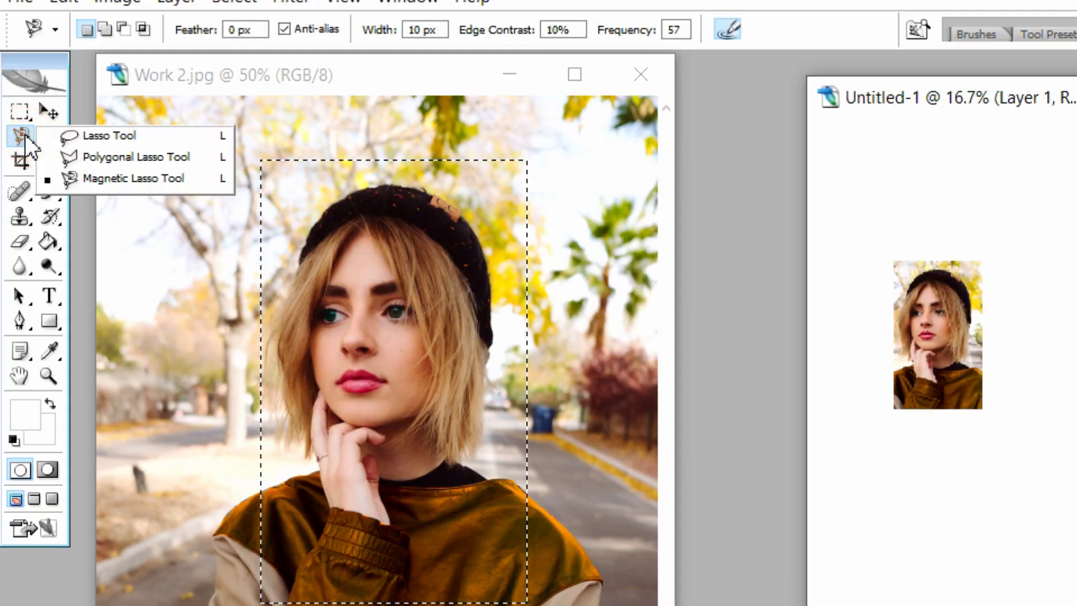
{"action": "left_click", "coordinate": [80, 162]}
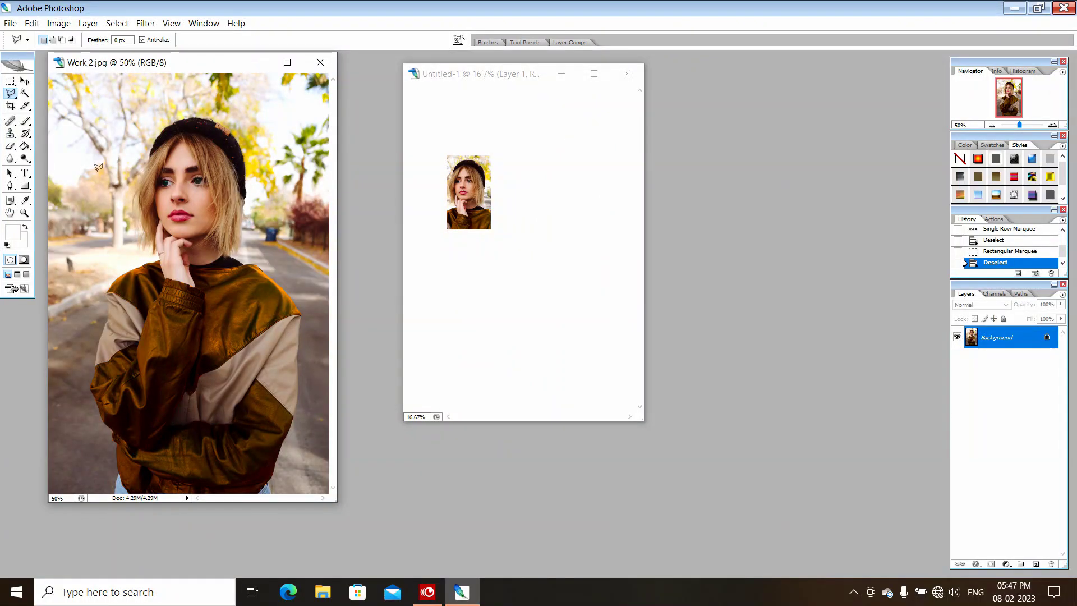
{"action": "left_click", "coordinate": [96, 172]}
{"action": "left_click", "coordinate": [102, 124]}
{"action": "left_click", "coordinate": [173, 135]}
{"action": "left_click", "coordinate": [127, 184]}
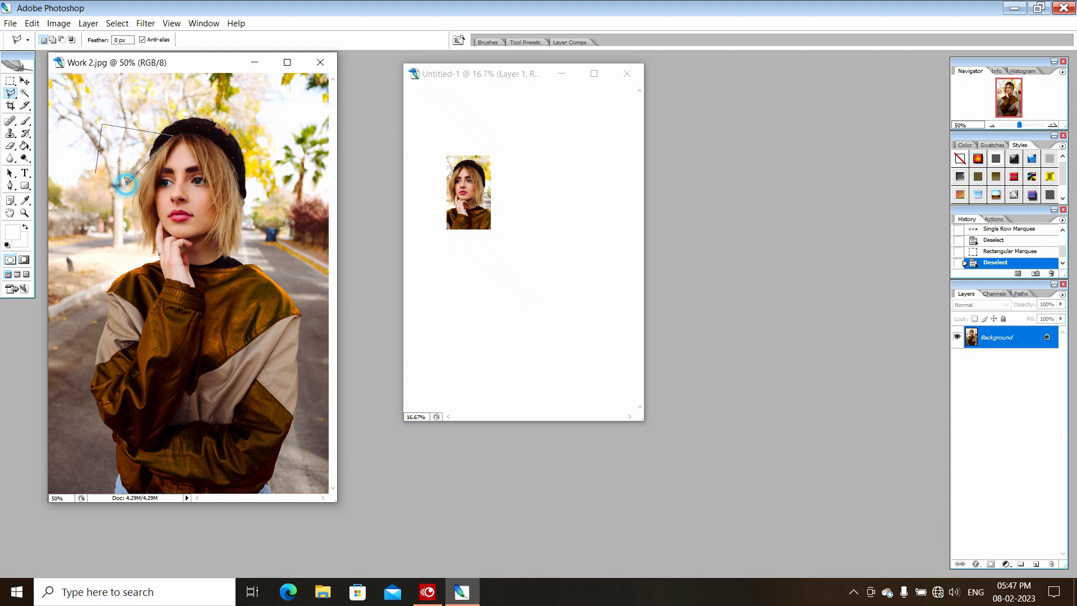
{"action": "left_click", "coordinate": [97, 167]}
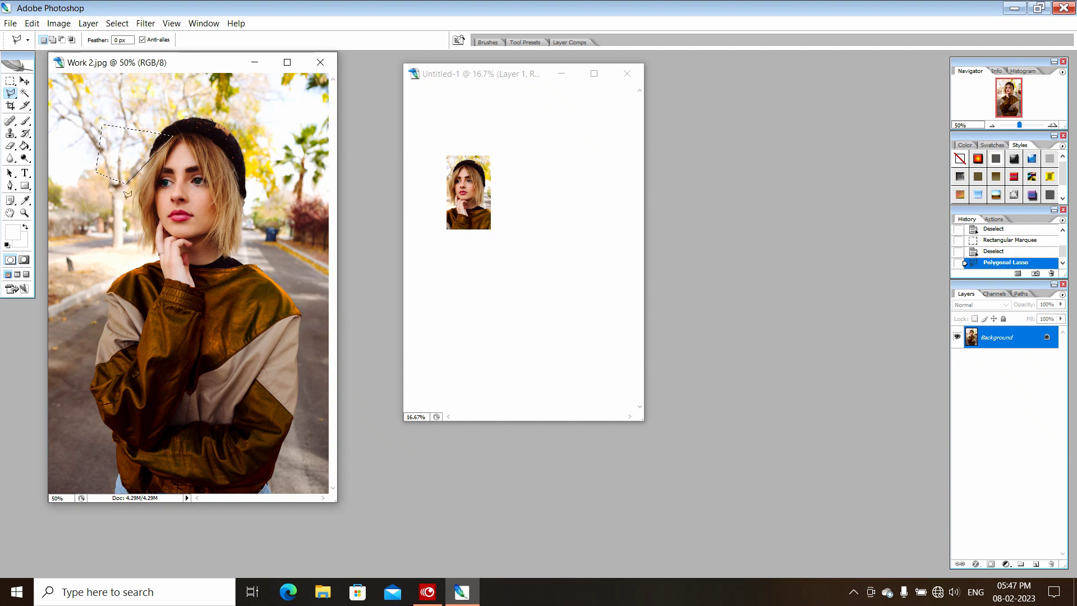
Trace the whole woman in Work 2.jpg with the Magnetic Lasso and copy the cutout into Untitled-1 below the rectangular one.
{"action": "left_click", "coordinate": [10, 93]}
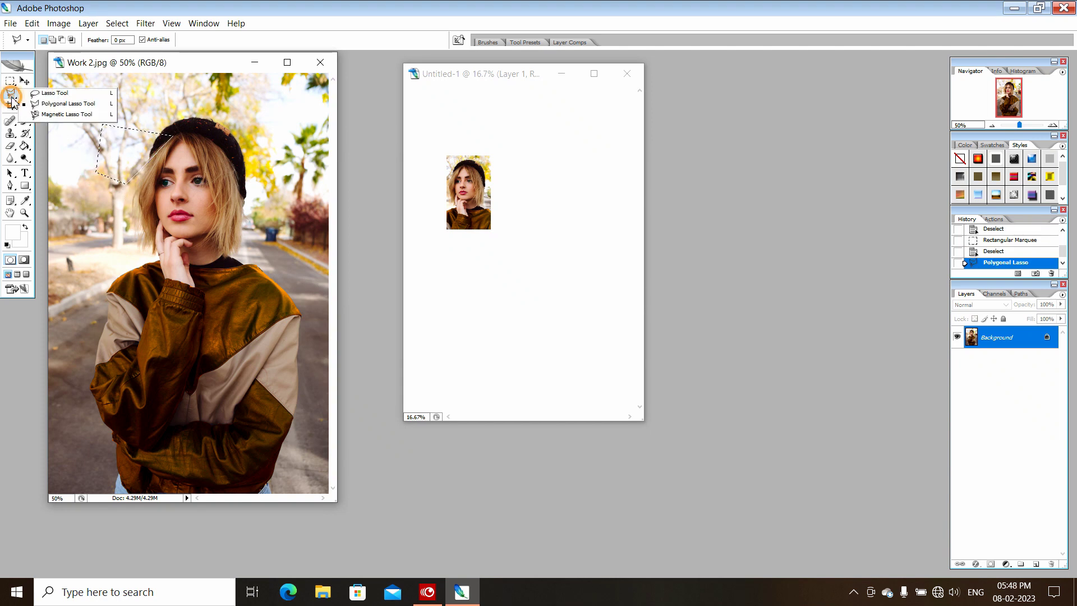
{"action": "left_click", "coordinate": [56, 114]}
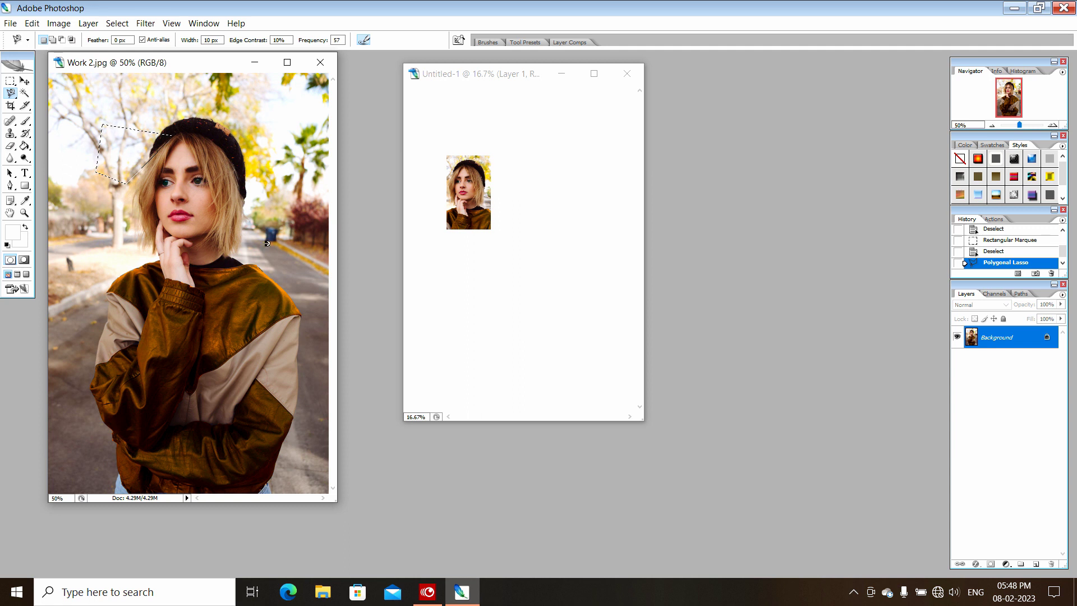
{"action": "left_click", "coordinate": [238, 254]}
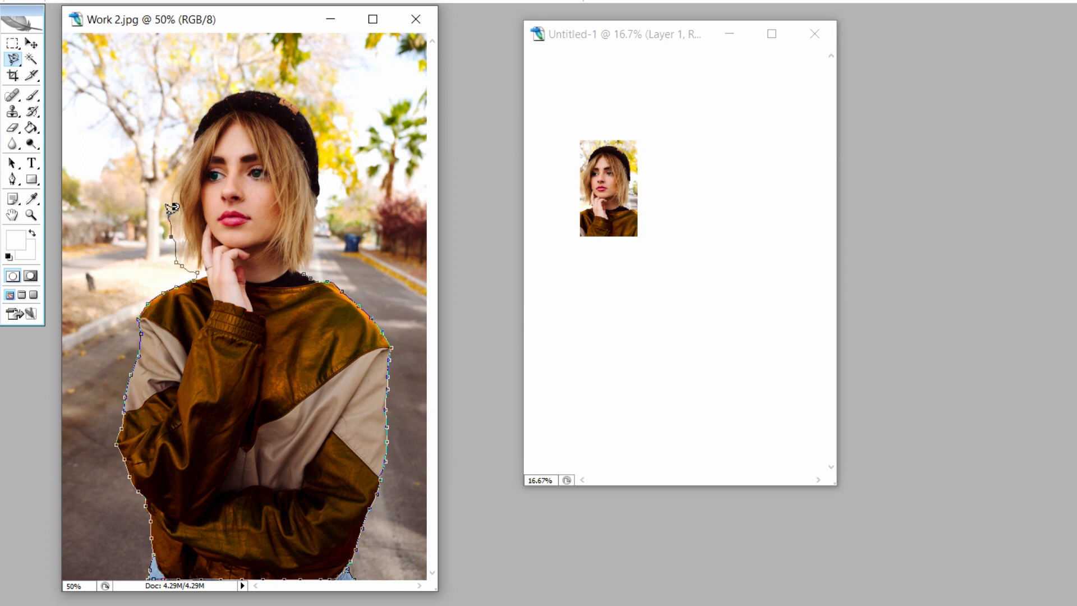
{"action": "left_click", "coordinate": [180, 174]}
{"action": "left_click", "coordinate": [184, 159]}
{"action": "left_click", "coordinate": [197, 113]}
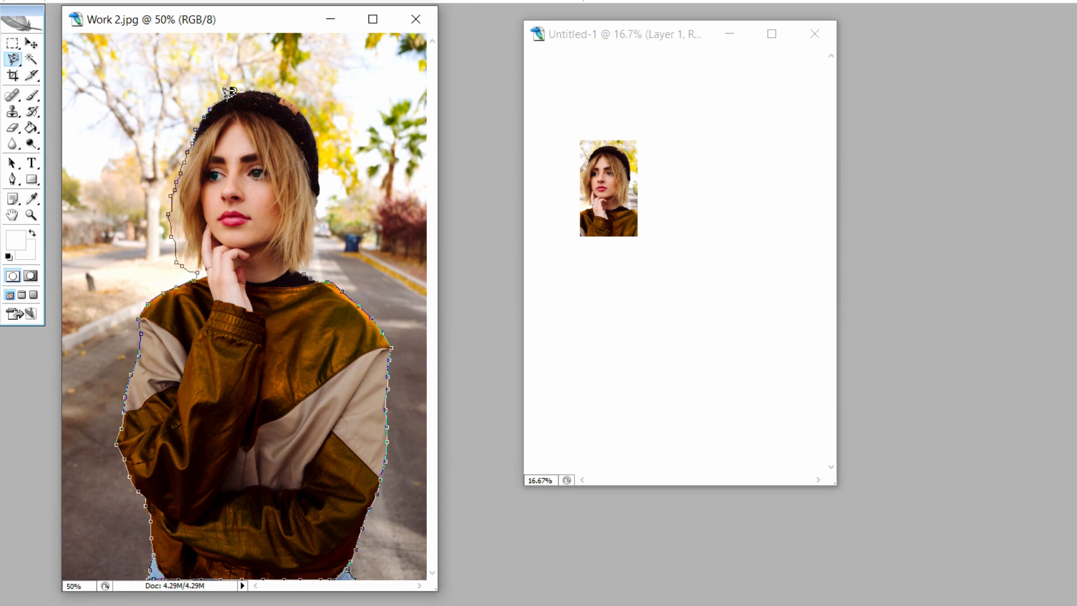
{"action": "left_click", "coordinate": [272, 93]}
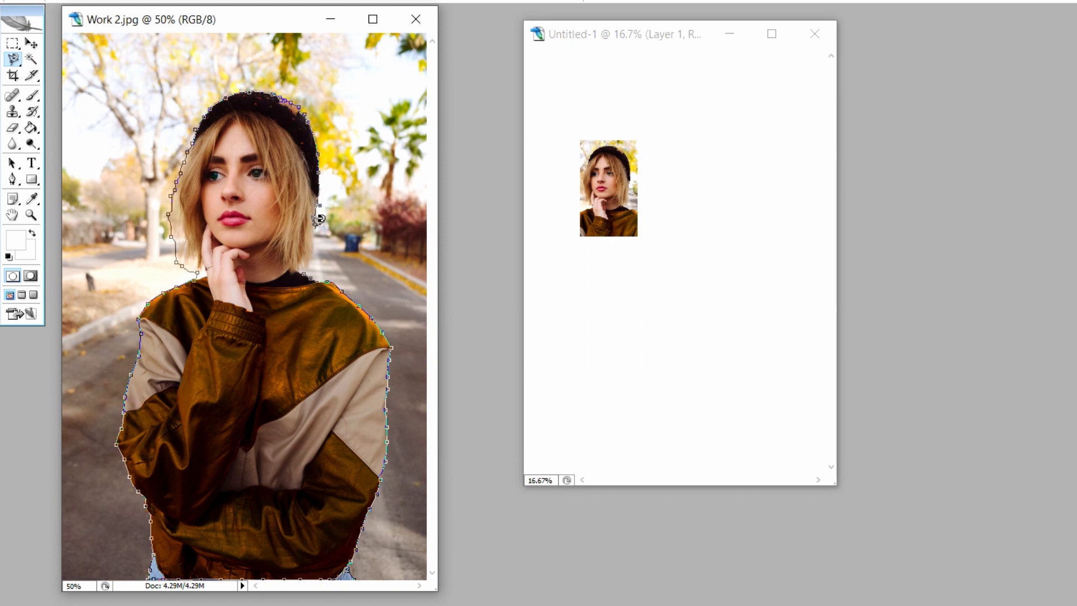
{"action": "left_click", "coordinate": [312, 258]}
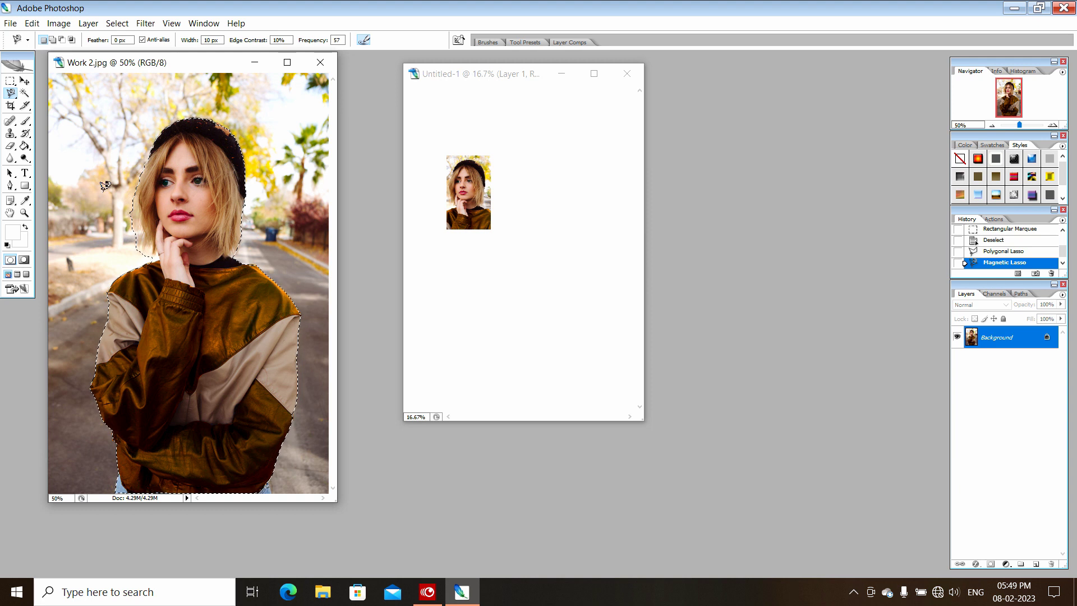
{"action": "left_click", "coordinate": [24, 81]}
{"action": "left_click_drag", "start_coordinate": [175, 313], "coordinate": [514, 302]}
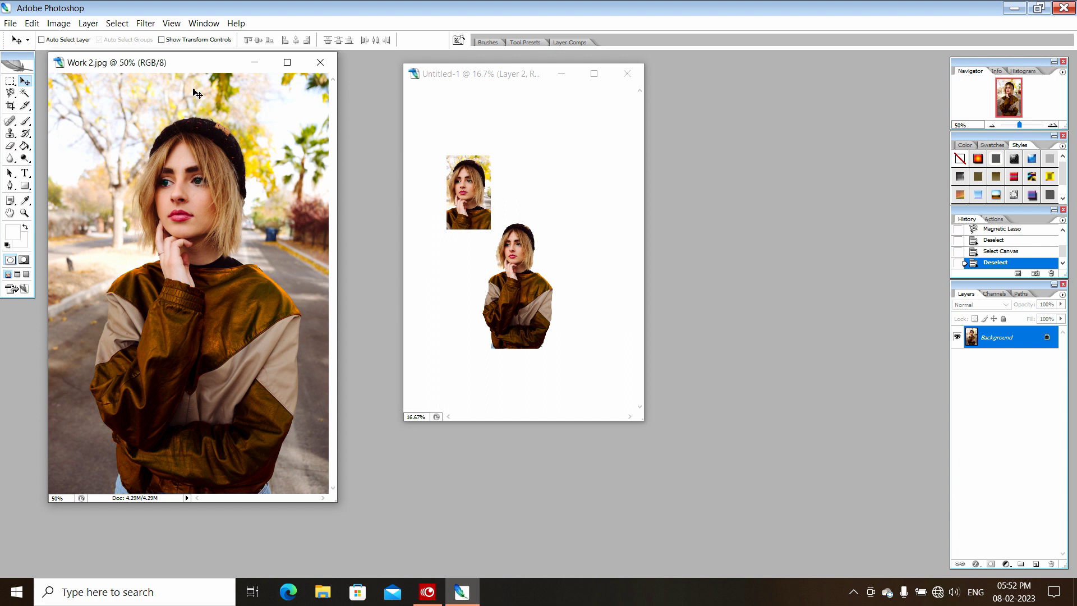
Duplicate Work 2.jpg as Work 2 copy and place its window beside the original.
{"action": "right_click", "coordinate": [183, 65]}
{"action": "left_click", "coordinate": [200, 70]}
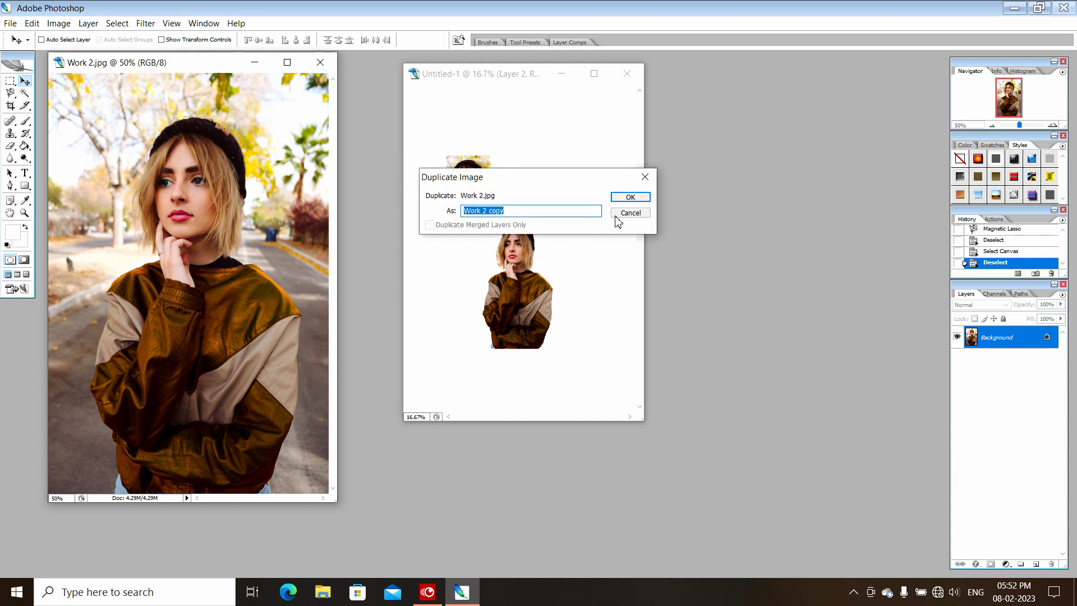
{"action": "left_click", "coordinate": [627, 196]}
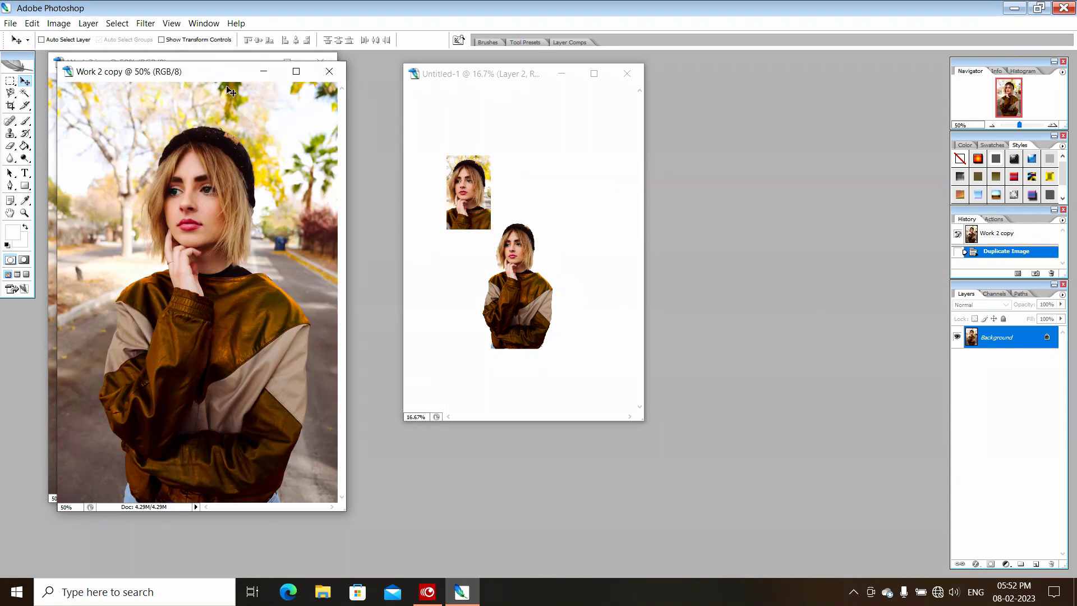
{"action": "left_click_drag", "start_coordinate": [215, 73], "coordinate": [623, 74]}
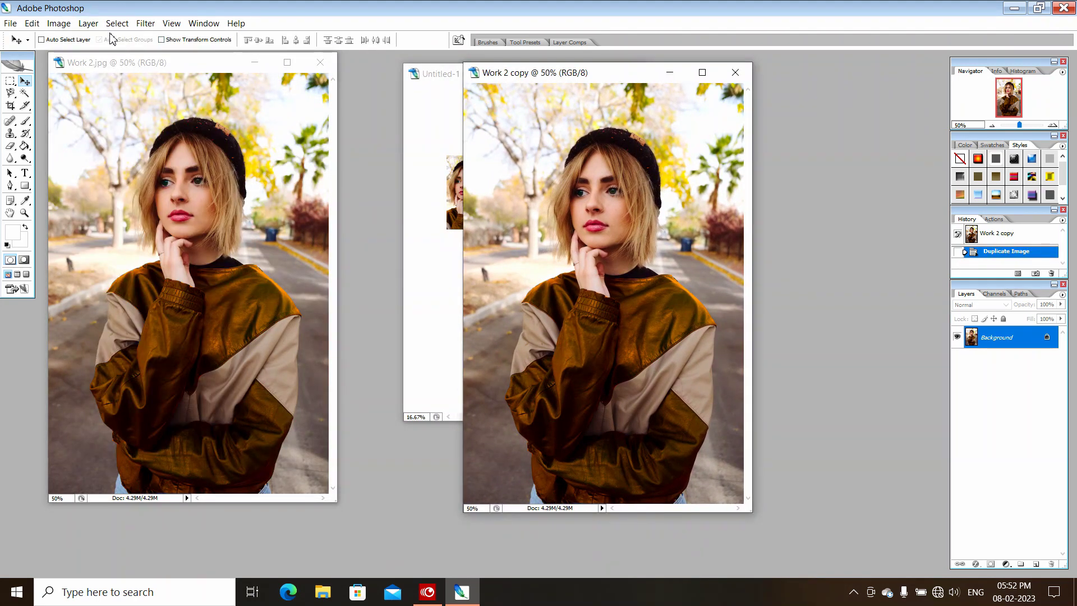
Convert Work 2 copy to Grayscale, discarding the color information, and copy it over the color photo in Work 2.jpg.
{"action": "left_click", "coordinate": [56, 24]}
{"action": "mouse_move", "coordinate": [73, 38]}
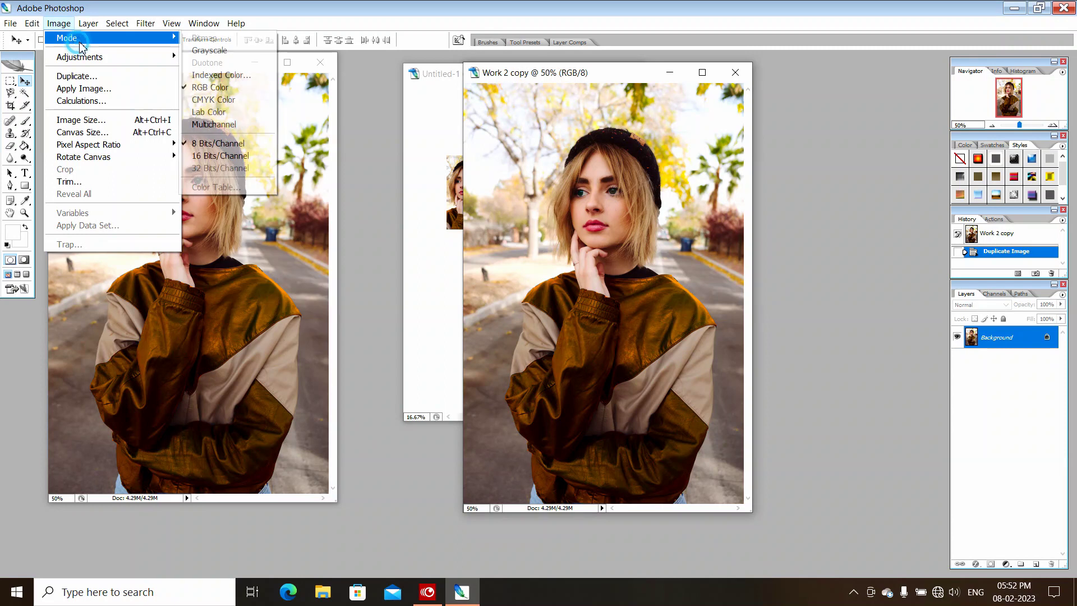
{"action": "left_click", "coordinate": [217, 52]}
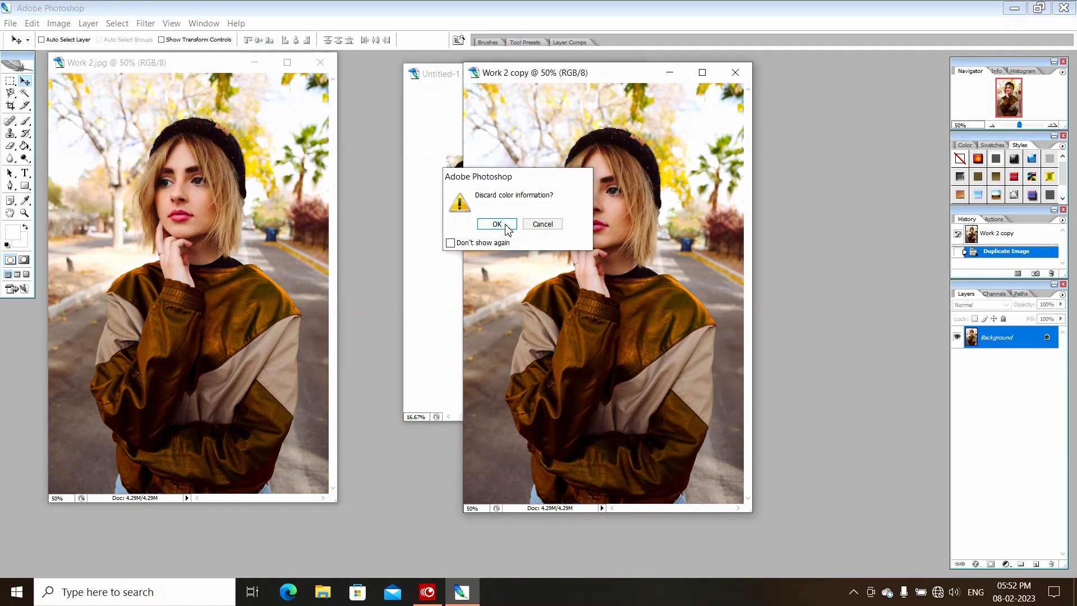
{"action": "left_click", "coordinate": [499, 225]}
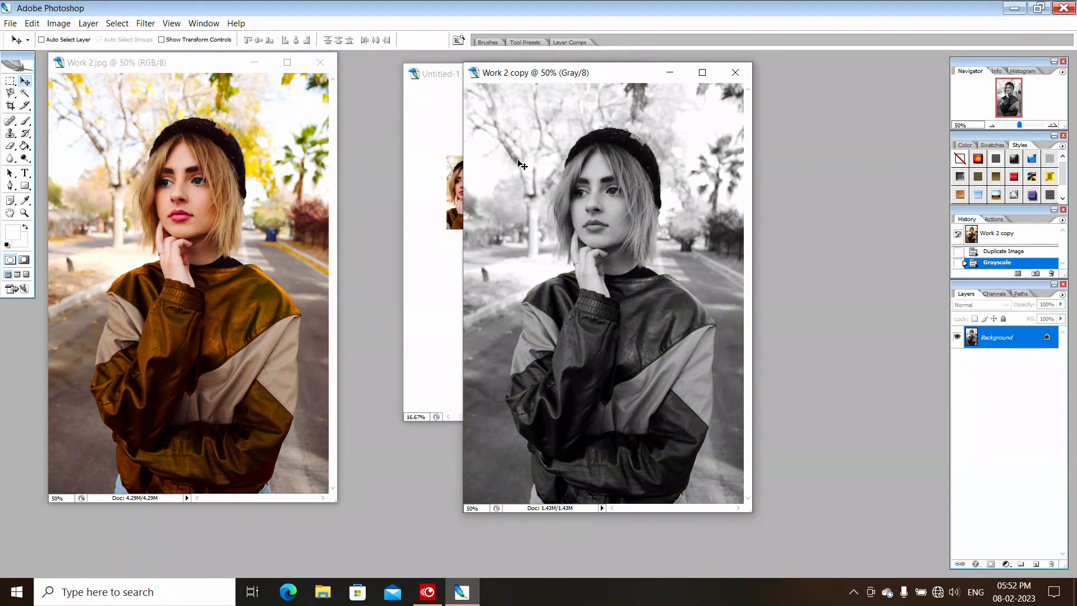
{"action": "left_click_drag", "start_coordinate": [321, 168], "coordinate": [117, 171]}
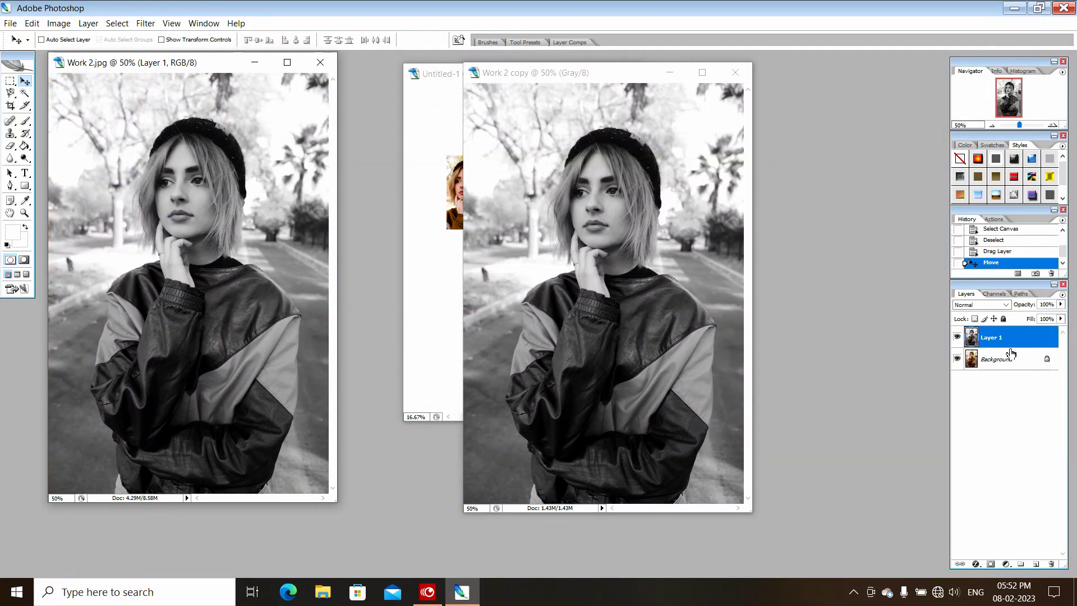
Copy the woman's color cutout from Untitled-1 into Work 2.jpg, aligned over the grayscale woman.
{"action": "left_click", "coordinate": [429, 274]}
{"action": "left_click_drag", "start_coordinate": [532, 308], "coordinate": [222, 348]}
{"action": "left_click_drag", "start_coordinate": [222, 353], "coordinate": [223, 345]}
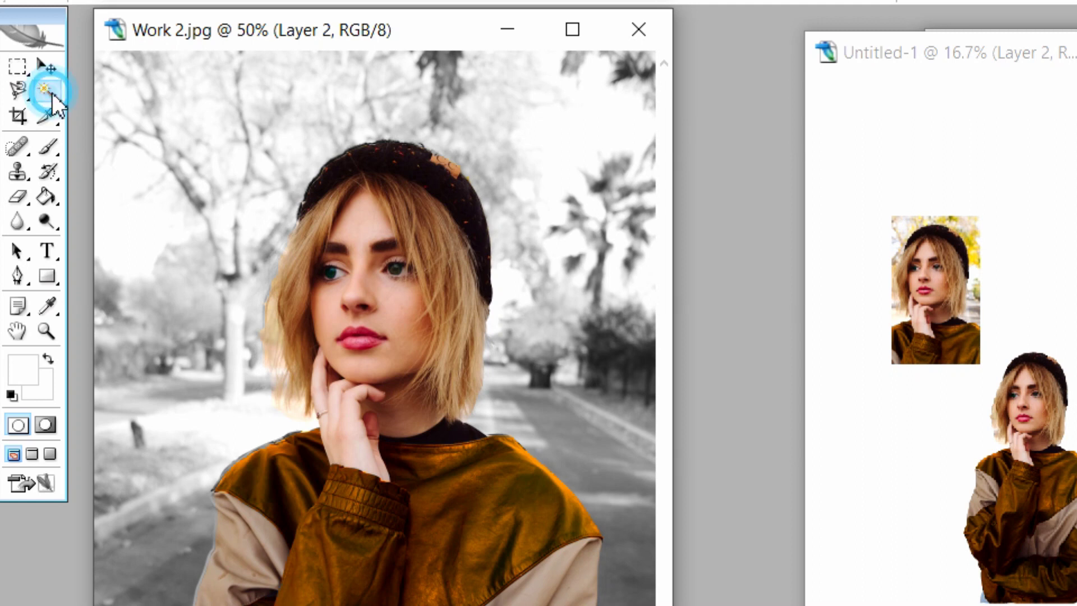
Select the empty area around the woman on Layer 2 with the Magic Wand, then clear the selection.
{"action": "left_click", "coordinate": [46, 91]}
{"action": "left_click", "coordinate": [184, 222]}
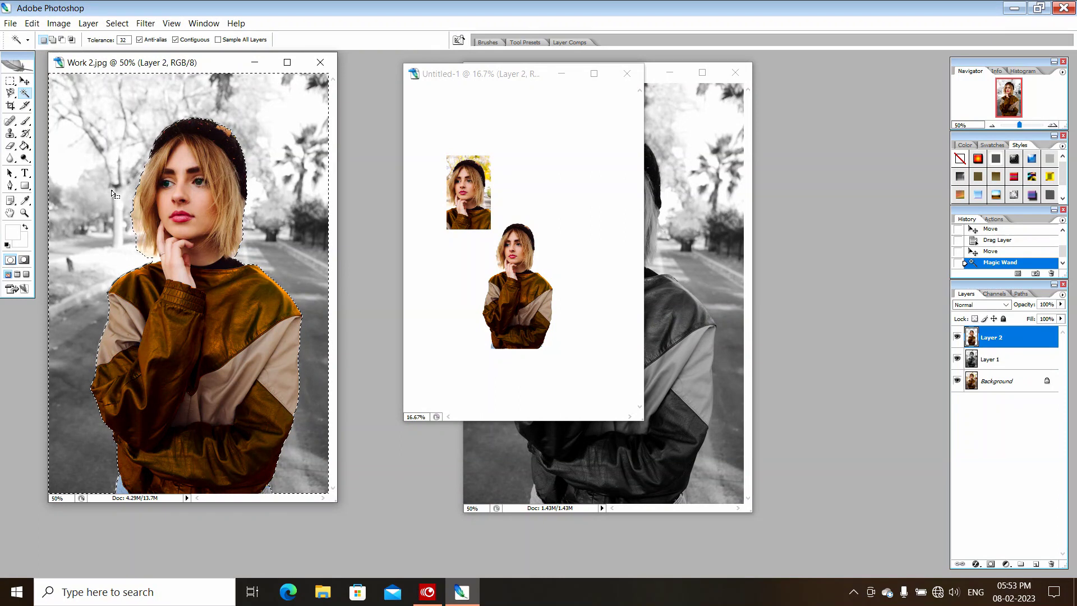
{"action": "key", "text": "ctrl+d"}
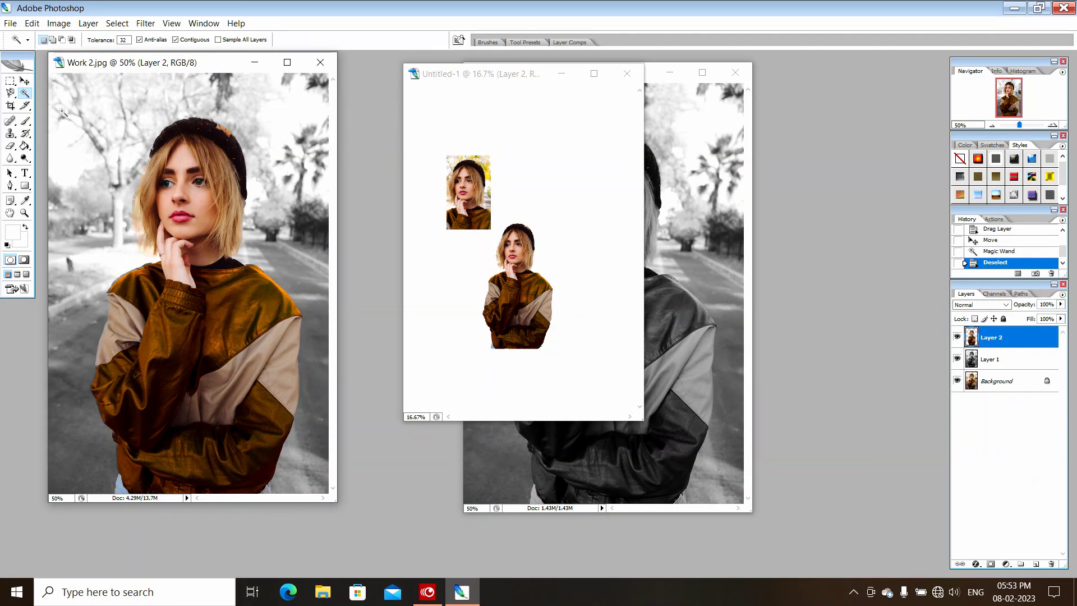
Try Magic Wand selections on the brown jacket, extended with Similar, and on the black hat, clearing each one.
{"action": "left_click", "coordinate": [240, 296]}
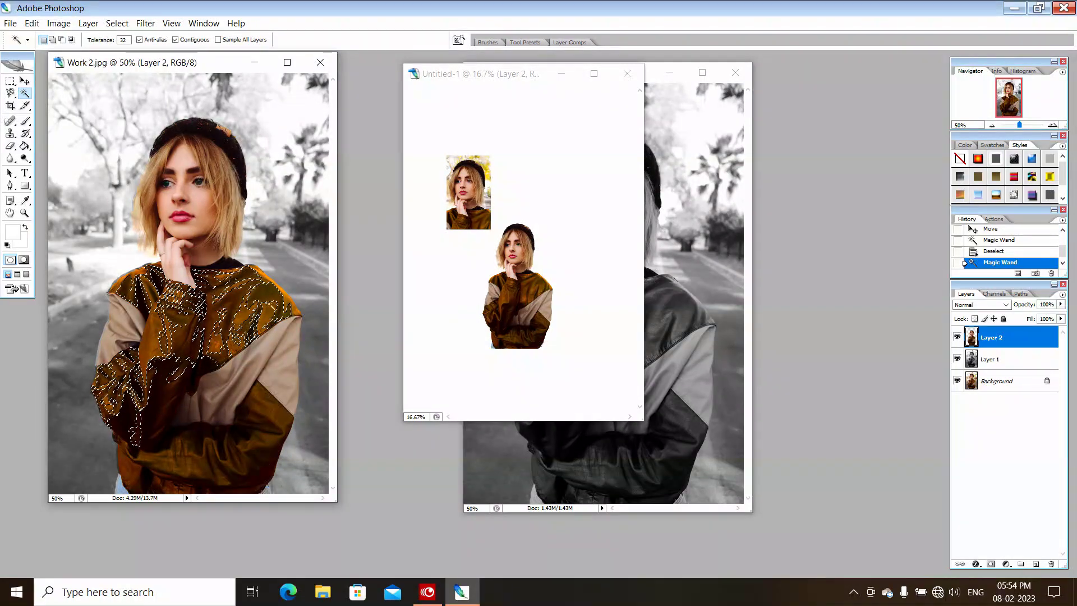
{"action": "right_click", "coordinate": [160, 341]}
{"action": "left_click", "coordinate": [191, 402]}
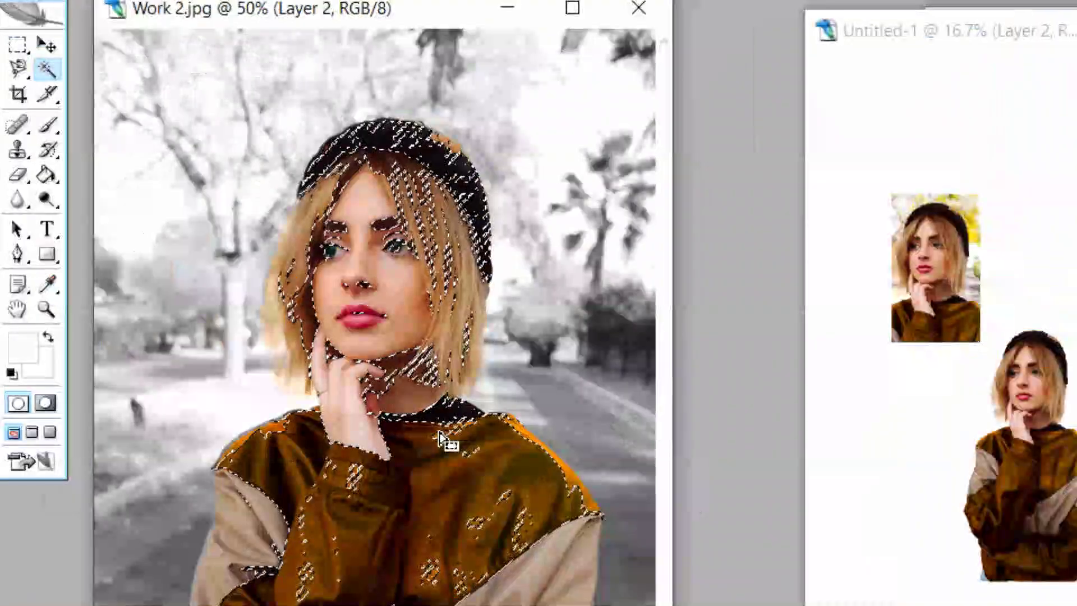
{"action": "key", "text": "ctrl+d"}
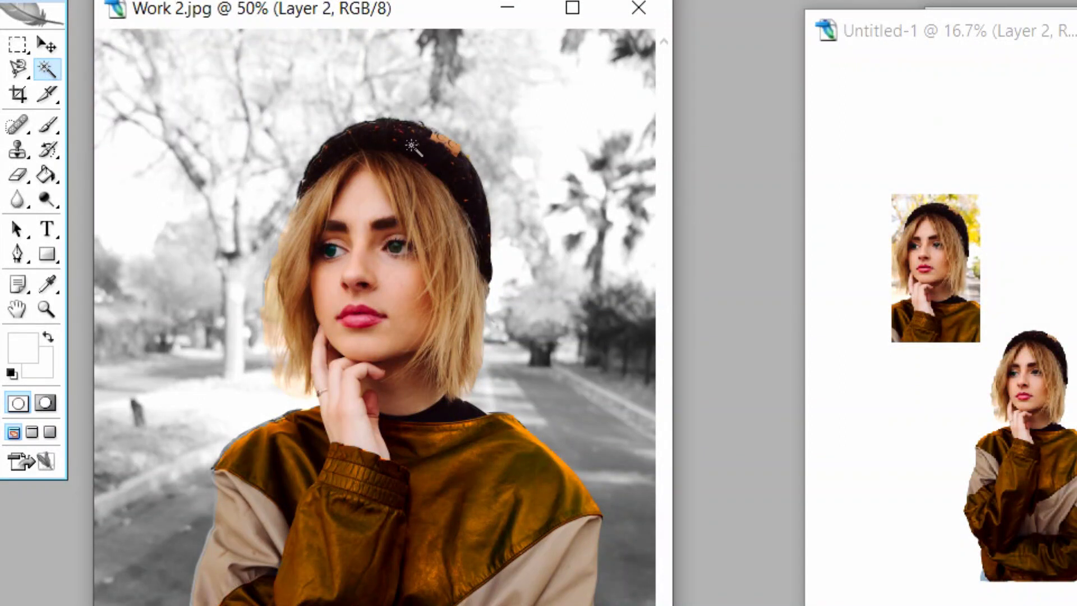
{"action": "left_click", "coordinate": [412, 146]}
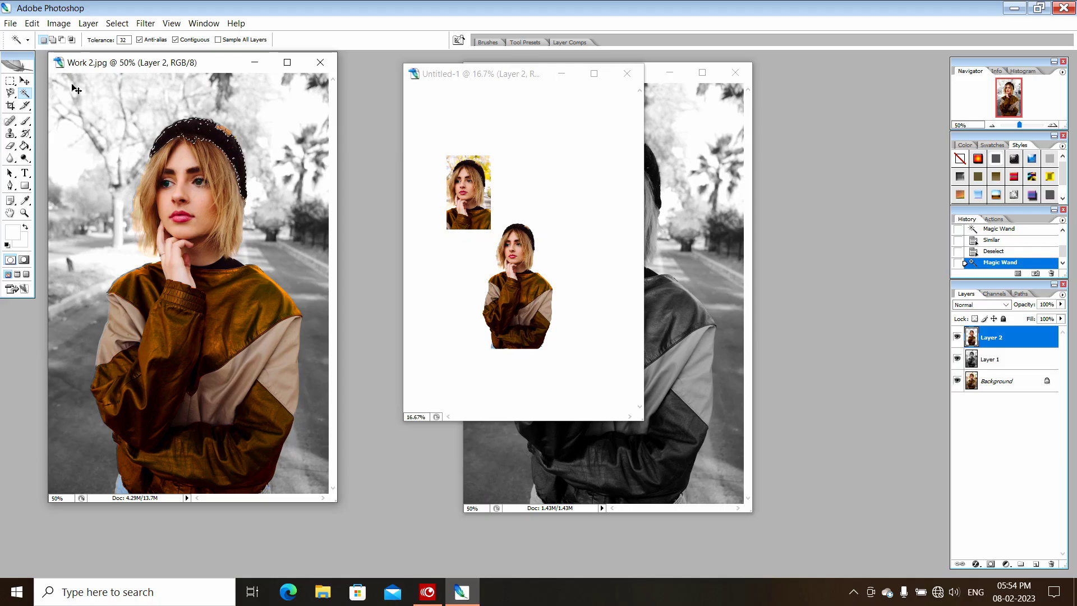
{"action": "key", "text": "ctrl+d"}
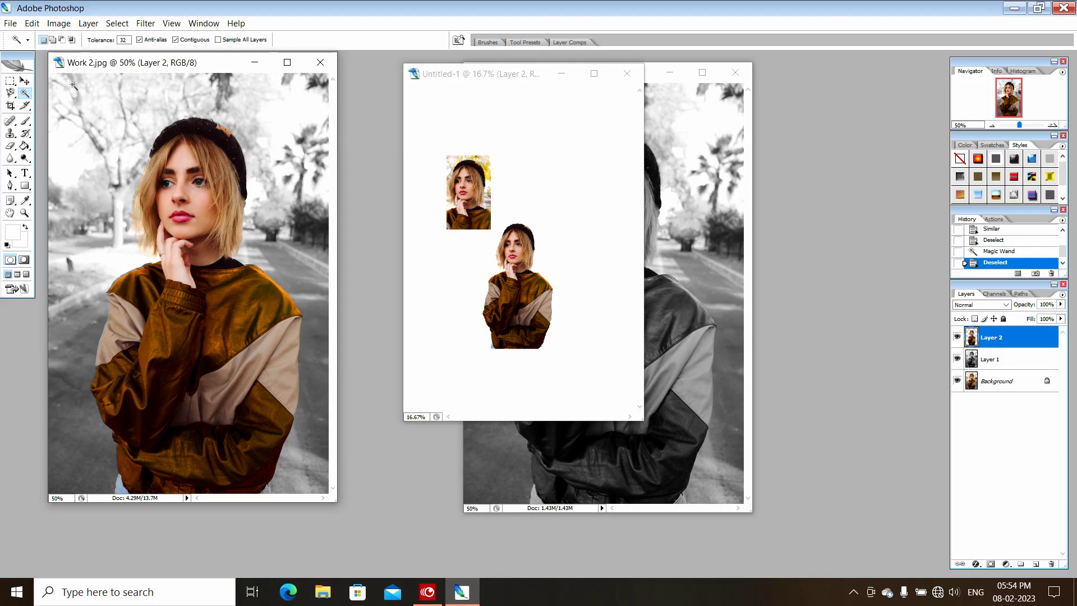
Try a freehand crop of Work 2 copy around the woman's head and shoulders, then undo the crop.
{"action": "left_click", "coordinate": [12, 106]}
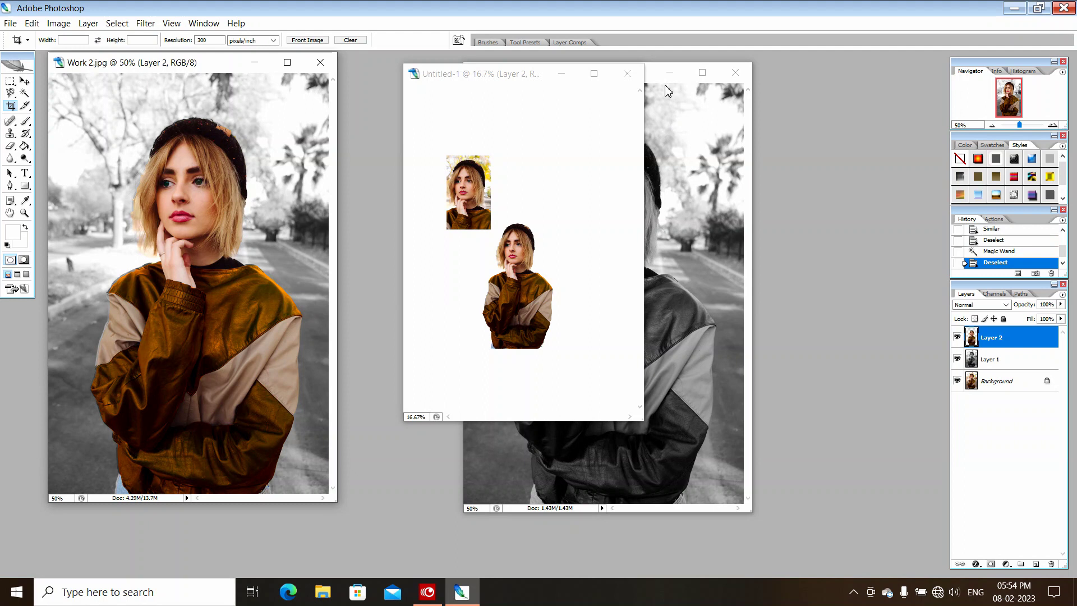
{"action": "left_click", "coordinate": [671, 105]}
{"action": "left_click_drag", "start_coordinate": [532, 113], "coordinate": [687, 318]}
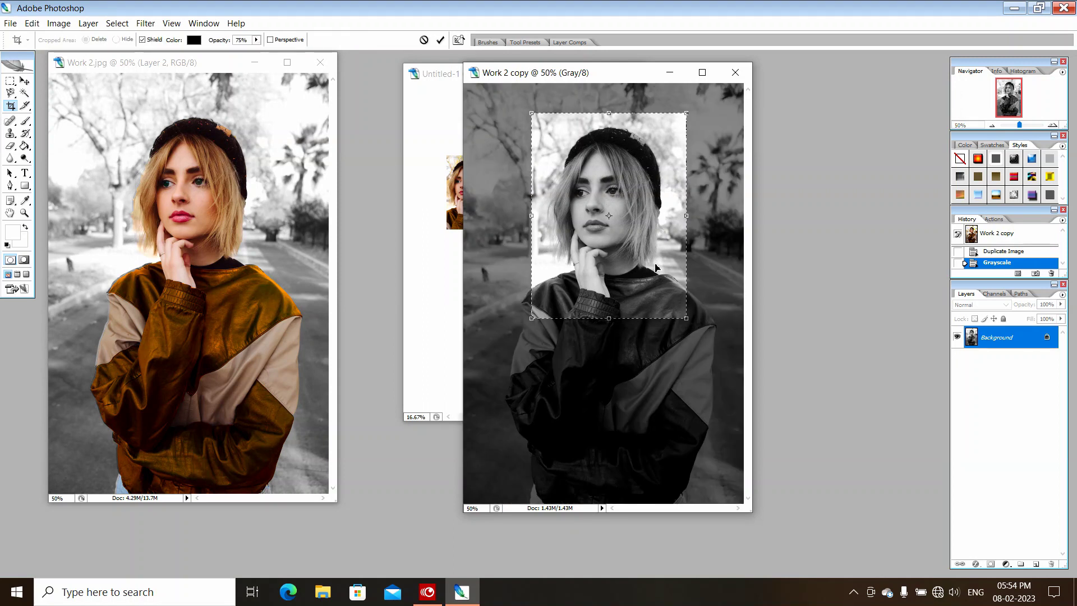
{"action": "key", "text": "Return"}
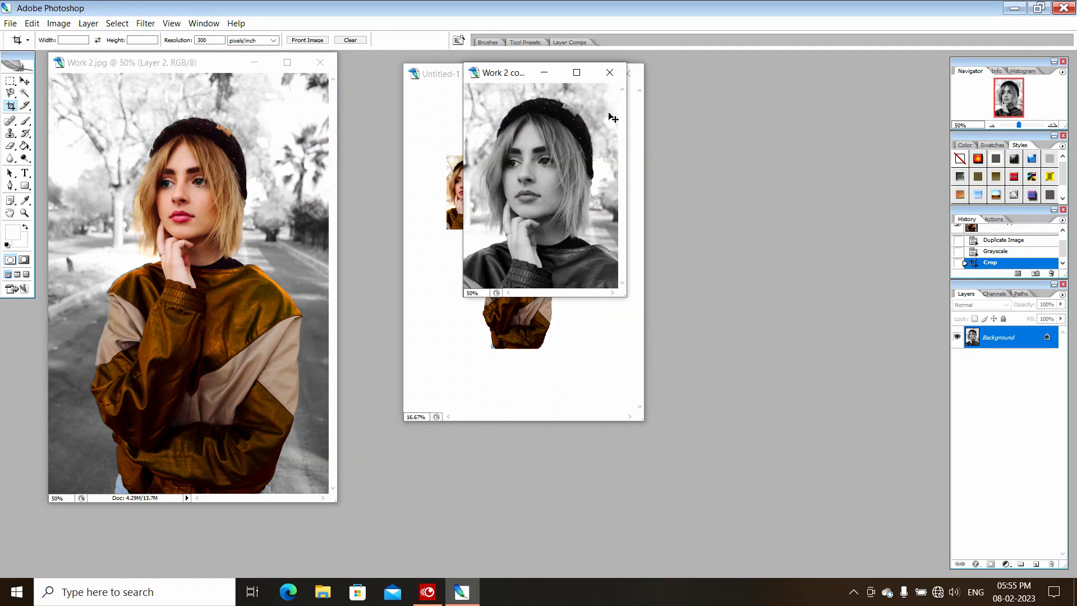
{"action": "key", "text": "ctrl+z"}
Crop Work 2 copy to a 5 in by 5 in square spanning almost the full image width around the woman's upper body.
{"action": "left_click", "coordinate": [70, 40]}
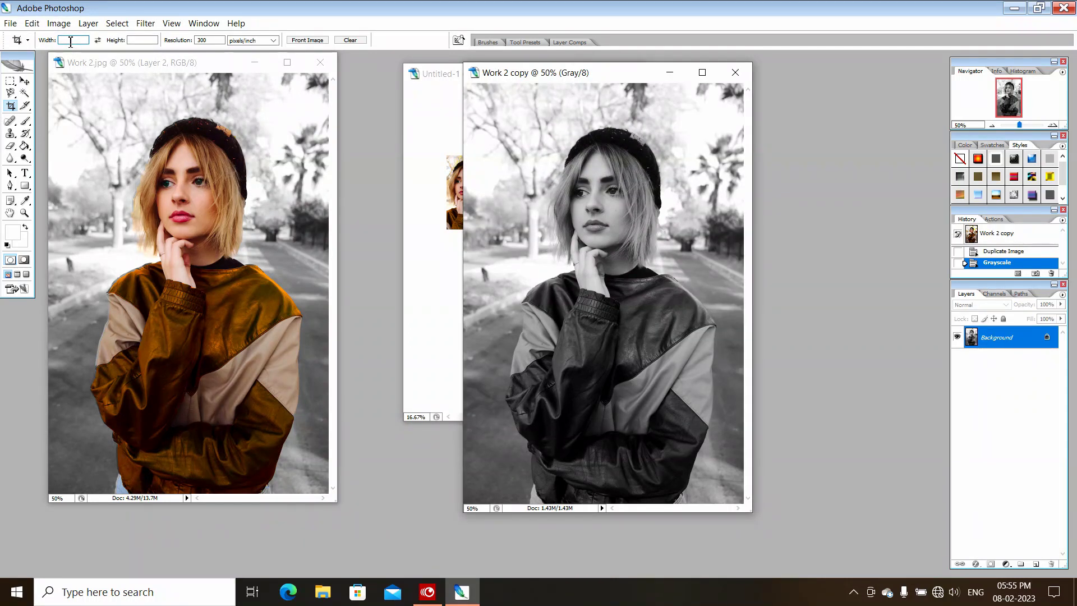
{"action": "left_click", "coordinate": [140, 40]}
{"action": "left_click", "coordinate": [518, 120]}
{"action": "left_click_drag", "start_coordinate": [518, 120], "coordinate": [696, 429]}
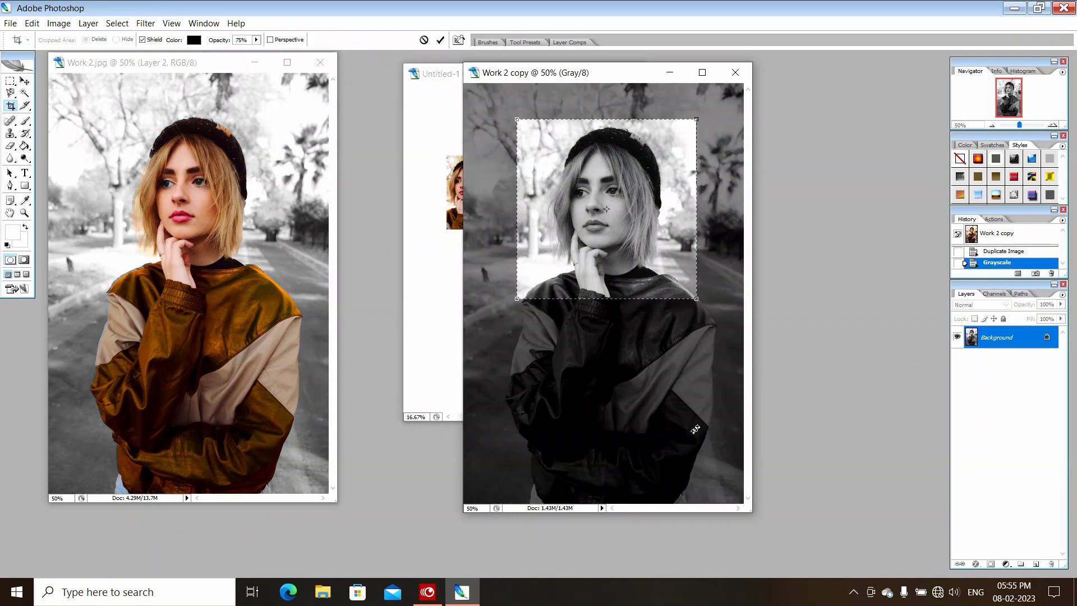
{"action": "left_click_drag", "start_coordinate": [519, 301], "coordinate": [470, 345]}
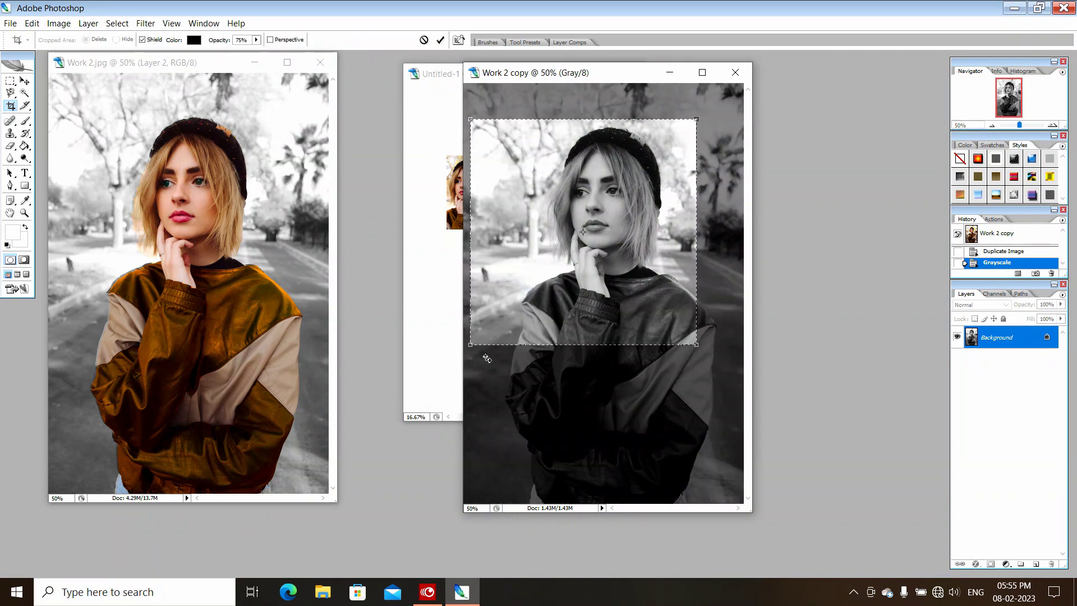
{"action": "left_click_drag", "start_coordinate": [697, 346], "coordinate": [740, 395]}
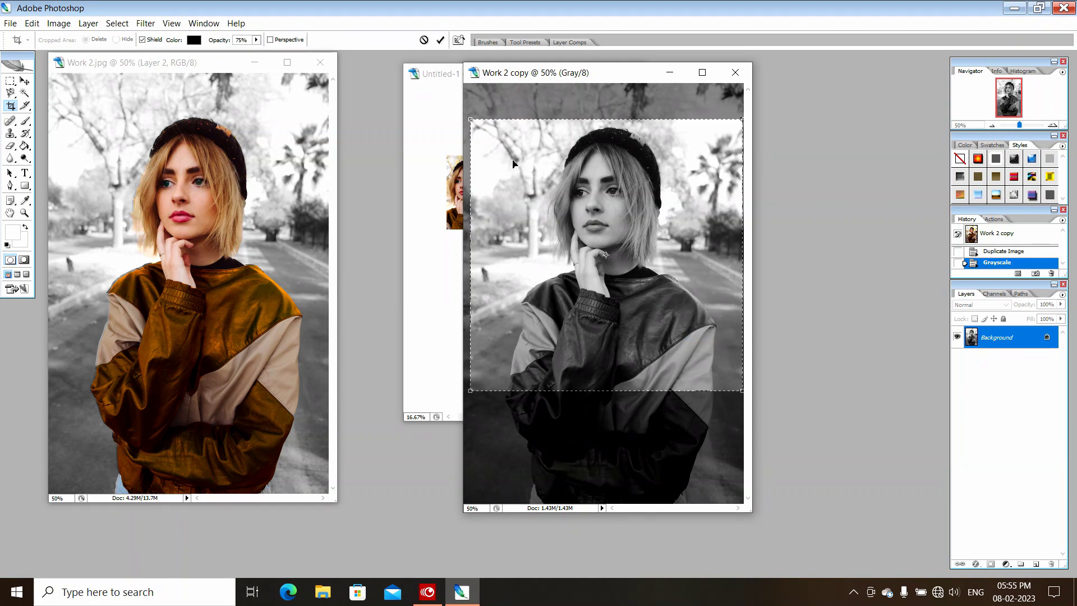
{"action": "left_click_drag", "start_coordinate": [472, 120], "coordinate": [464, 117]}
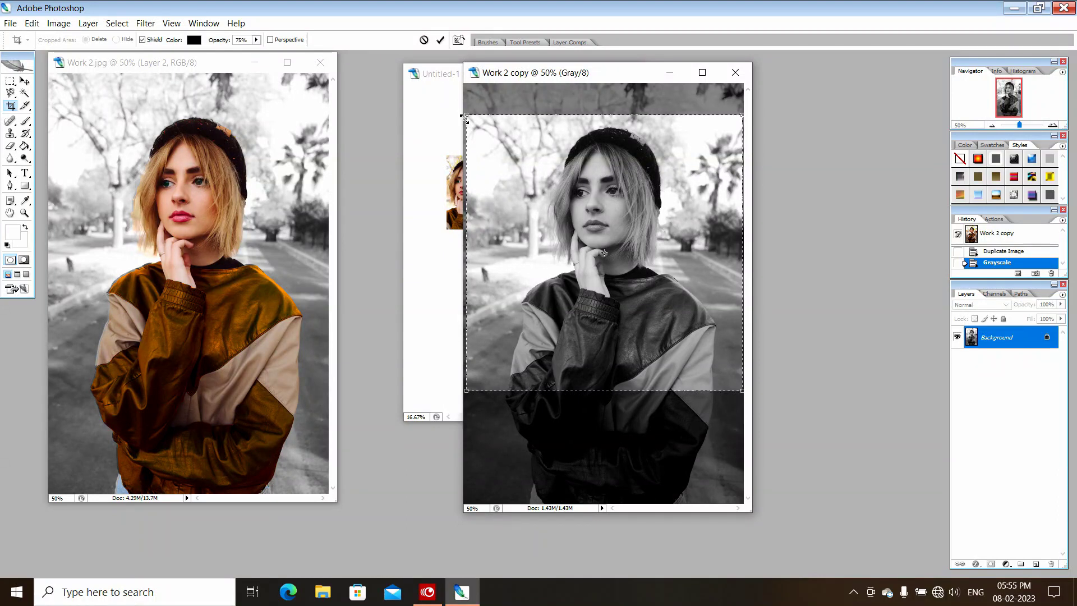
{"action": "double_click", "coordinate": [531, 232]}
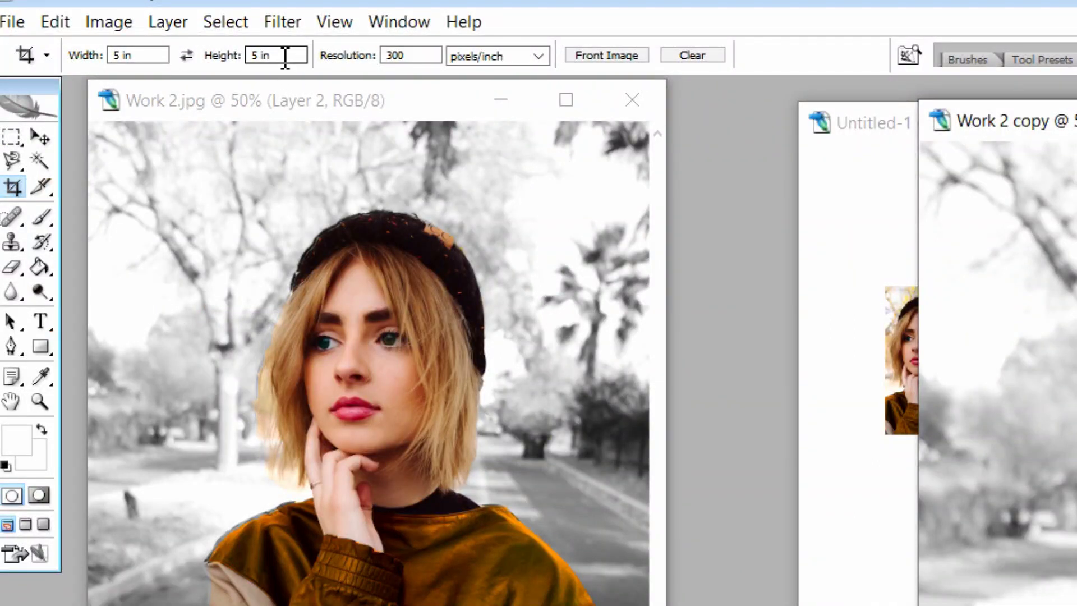
Set the crop width to 3 in and draw a full-height 3 by 5 in crop frame over the woman in Work 2 copy.
{"action": "left_click", "coordinate": [157, 55]}
{"action": "type", "text": "3"}
{"action": "key", "text": "Return"}
{"action": "left_click_drag", "start_coordinate": [1039, 142], "coordinate": [1076, 605]}
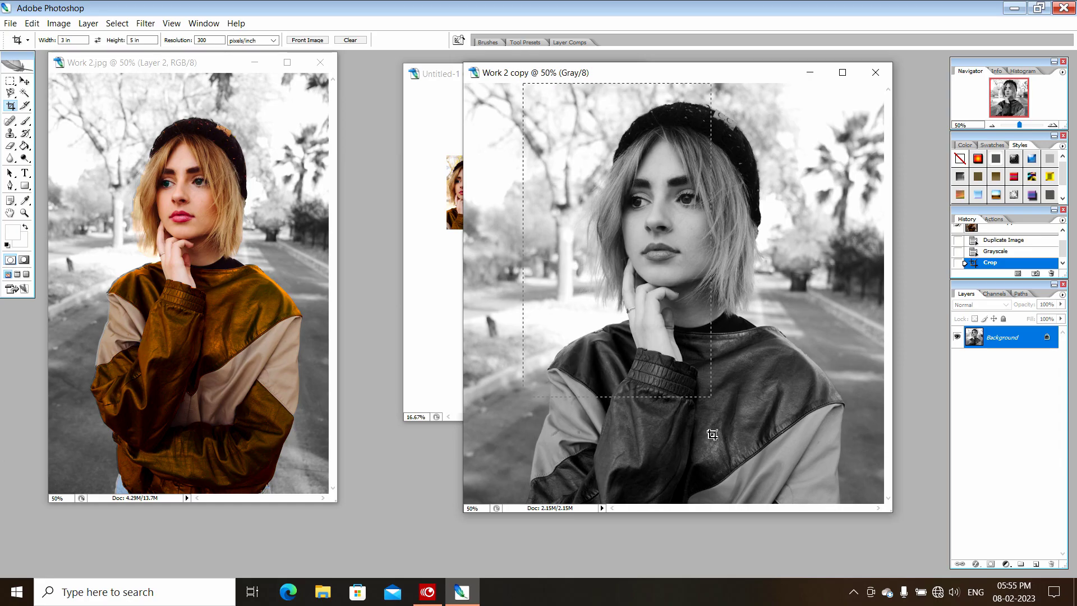
{"action": "mouse_move", "coordinate": [713, 435]}
{"action": "left_mouse_down"}
{"action": "mouse_move", "coordinate": [727, 417]}
{"action": "mouse_move", "coordinate": [767, 509]}
{"action": "mouse_move", "coordinate": [769, 495]}
{"action": "mouse_move", "coordinate": [775, 505]}
{"action": "left_mouse_up"}
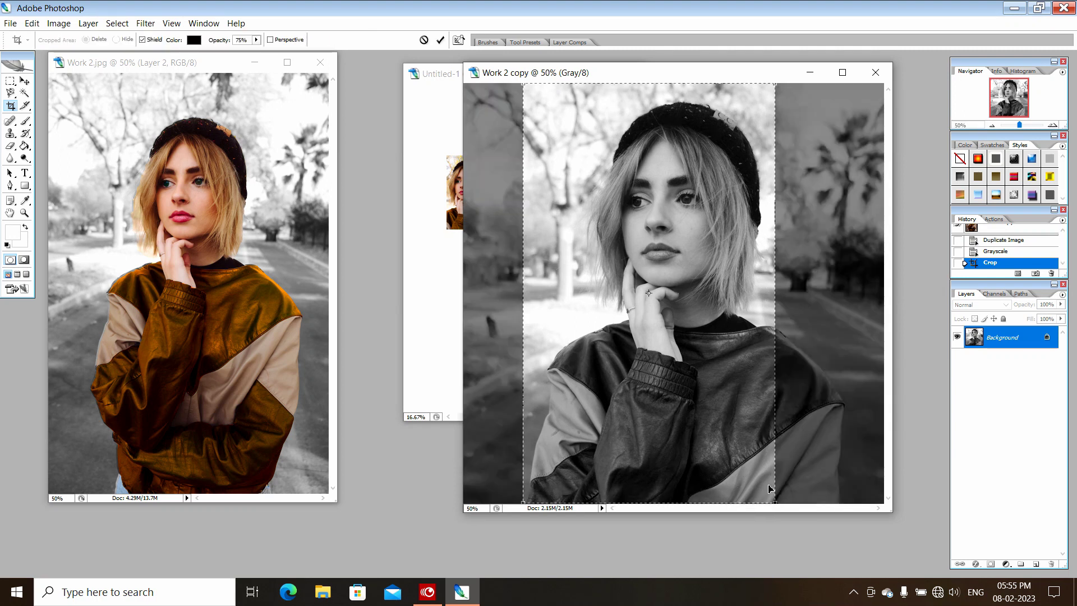
Shift the crop frame to the right so the woman is centered in it, and apply the crop.
{"action": "left_click_drag", "start_coordinate": [697, 367], "coordinate": [701, 367]}
{"action": "key", "text": "shift+Right"}
{"action": "key", "text": "shift+Right"}
{"action": "key", "text": "shift+Right"}
{"action": "key", "text": "shift+Right"}
{"action": "key", "text": "shift+Right"}
{"action": "key", "text": "shift+Right"}
{"action": "key", "text": "shift+Right"}
{"action": "key", "text": "shift+Right"}
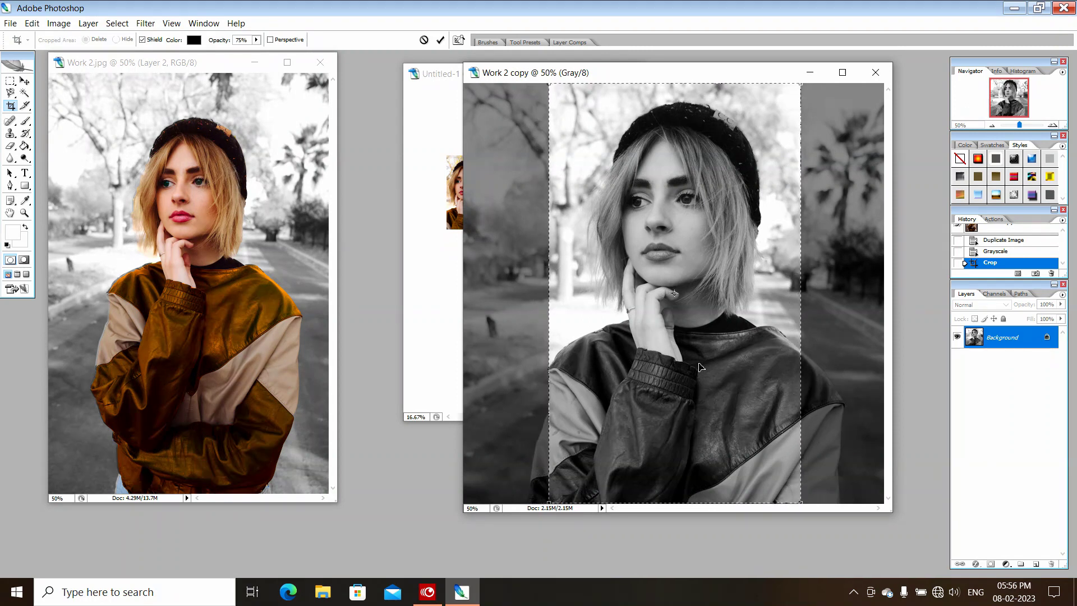
{"action": "key", "text": "Return"}
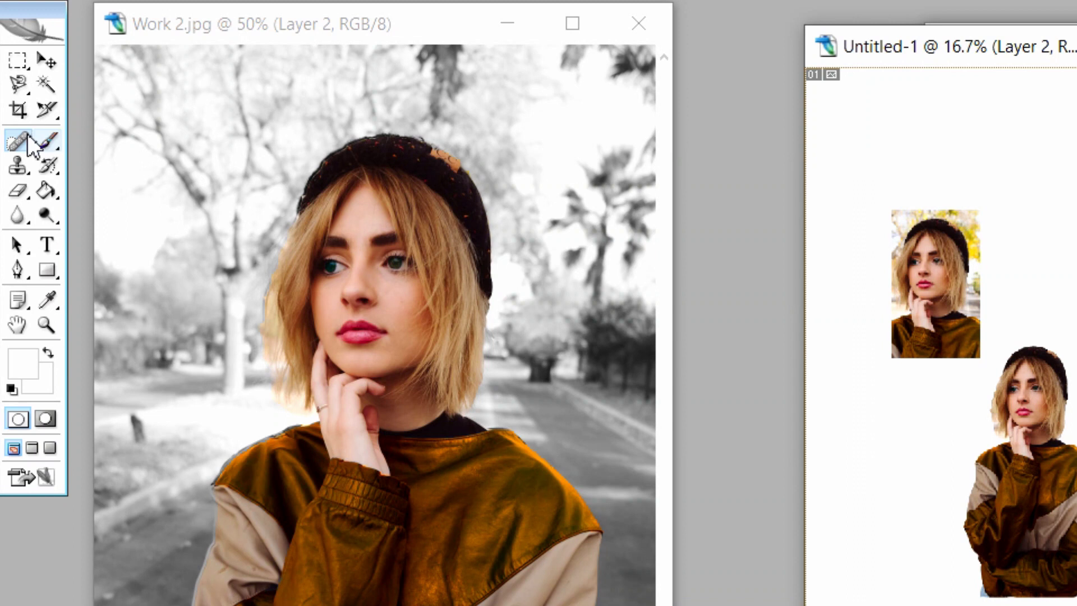
Choose the 74 px maple leaf brush for painting in Work 2.jpg and enlarge its diameter to 173 px.
{"action": "left_click", "coordinate": [15, 120]}
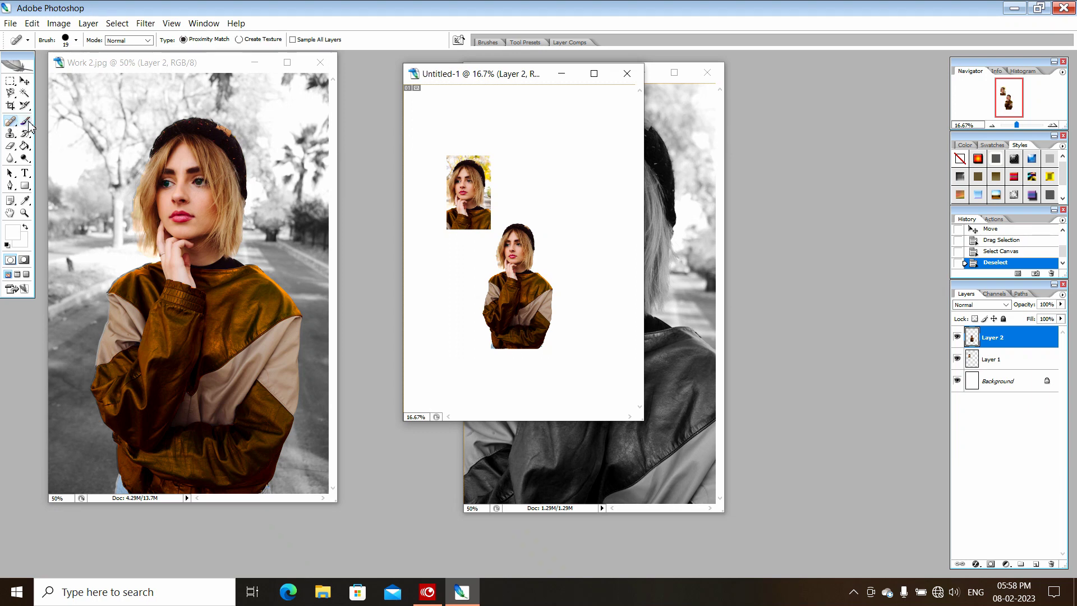
{"action": "left_click", "coordinate": [26, 122]}
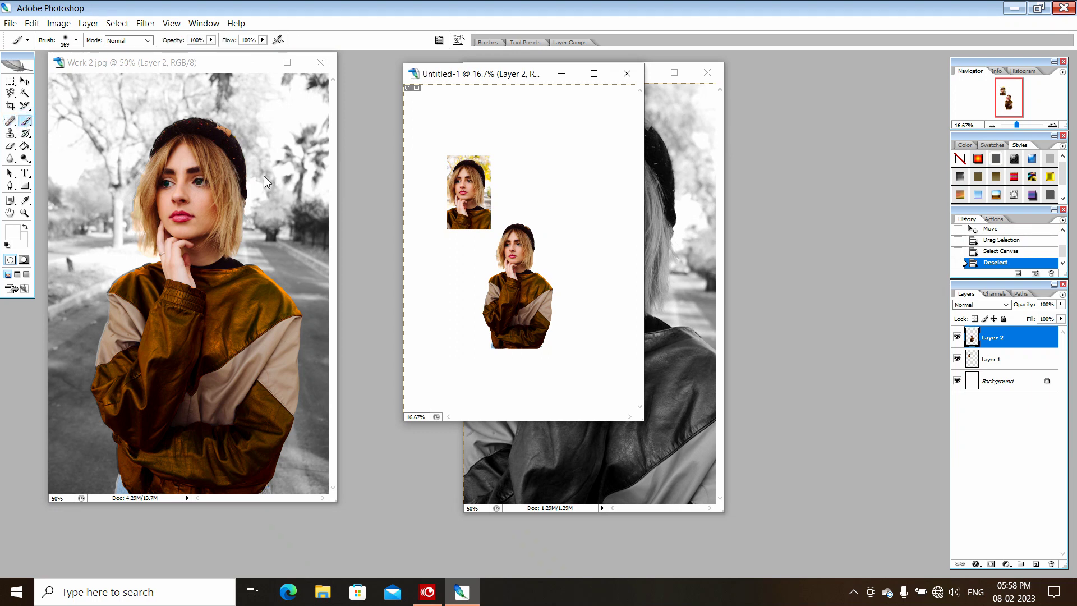
{"action": "left_click", "coordinate": [186, 164]}
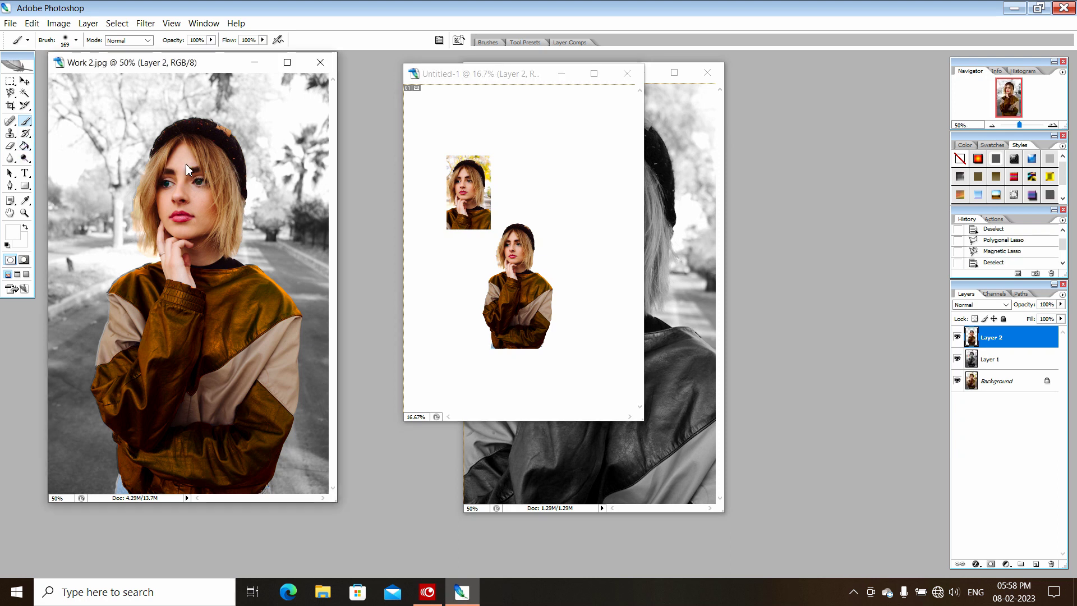
{"action": "right_click", "coordinate": [186, 163]}
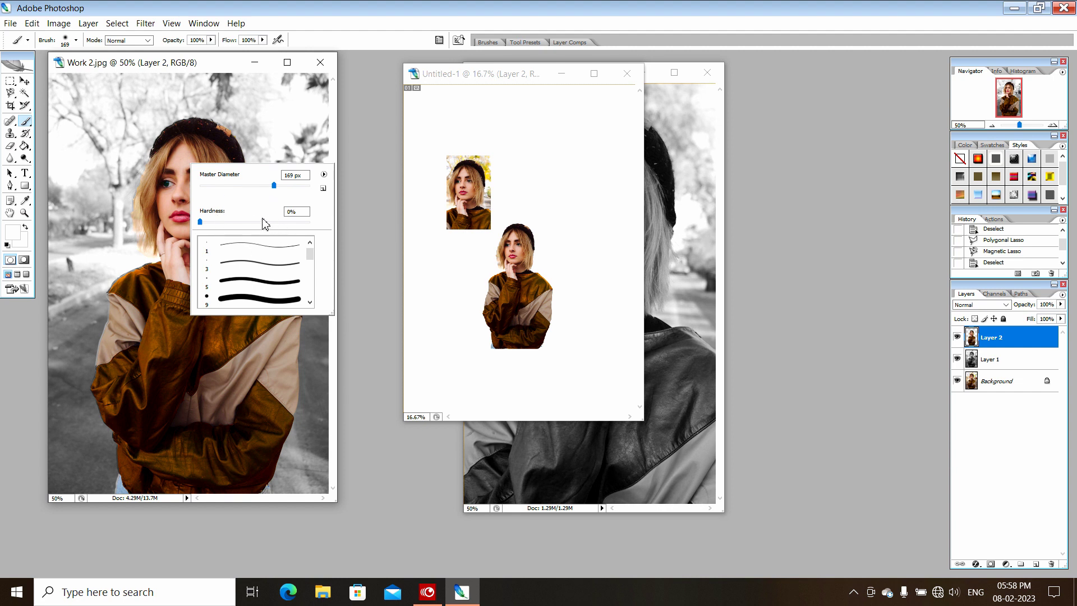
{"action": "left_click", "coordinate": [200, 223]}
{"action": "scroll", "coordinate": [267, 269], "scroll_direction": "down", "scroll_amount": 3}
{"action": "mouse_move", "coordinate": [315, 267]}
{"action": "left_mouse_down"}
{"action": "mouse_move", "coordinate": [317, 300]}
{"action": "mouse_move", "coordinate": [315, 288]}
{"action": "left_mouse_up"}
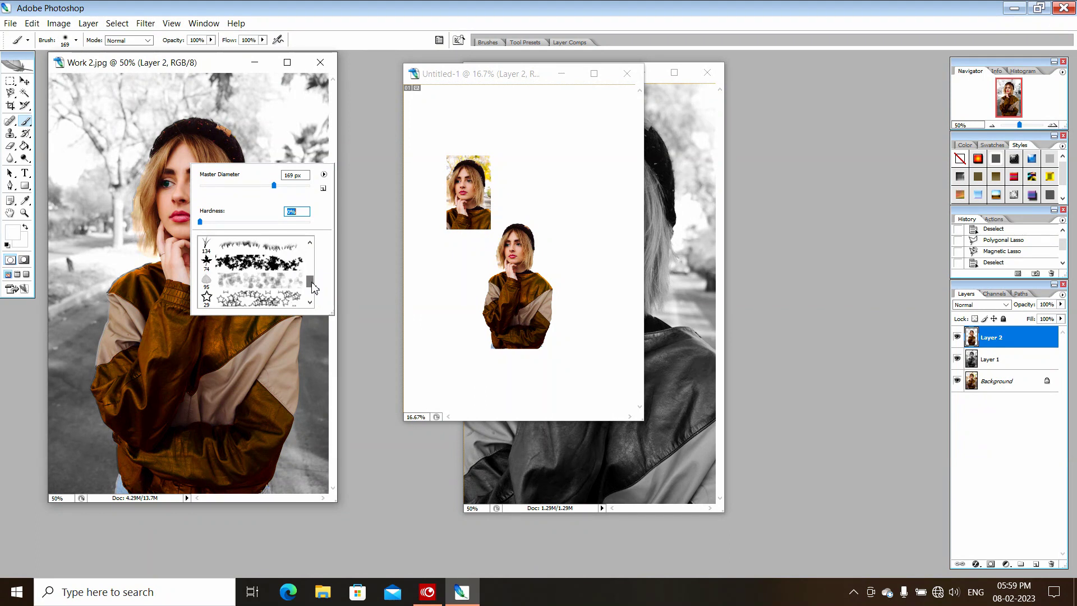
{"action": "left_click", "coordinate": [217, 265]}
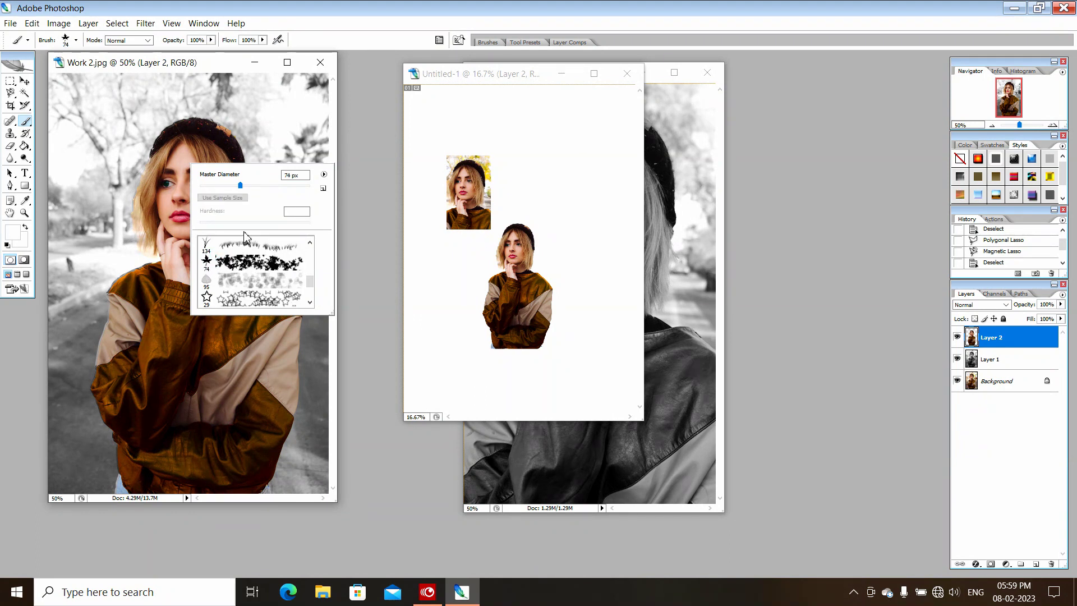
{"action": "scroll", "coordinate": [312, 285], "scroll_direction": "up", "scroll_amount": 3}
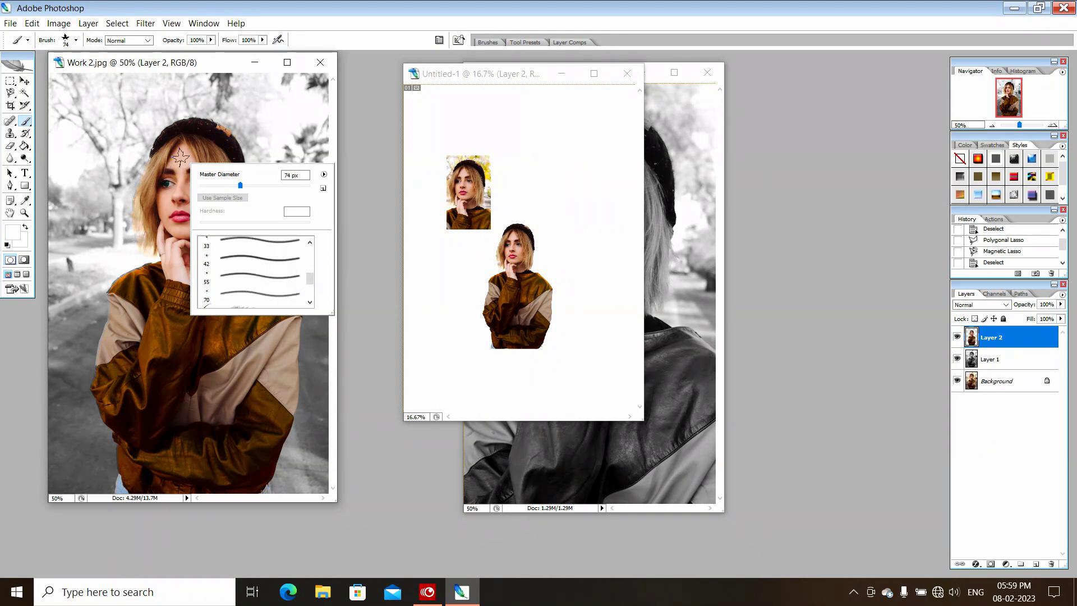
{"action": "left_click_drag", "start_coordinate": [240, 186], "coordinate": [278, 192]}
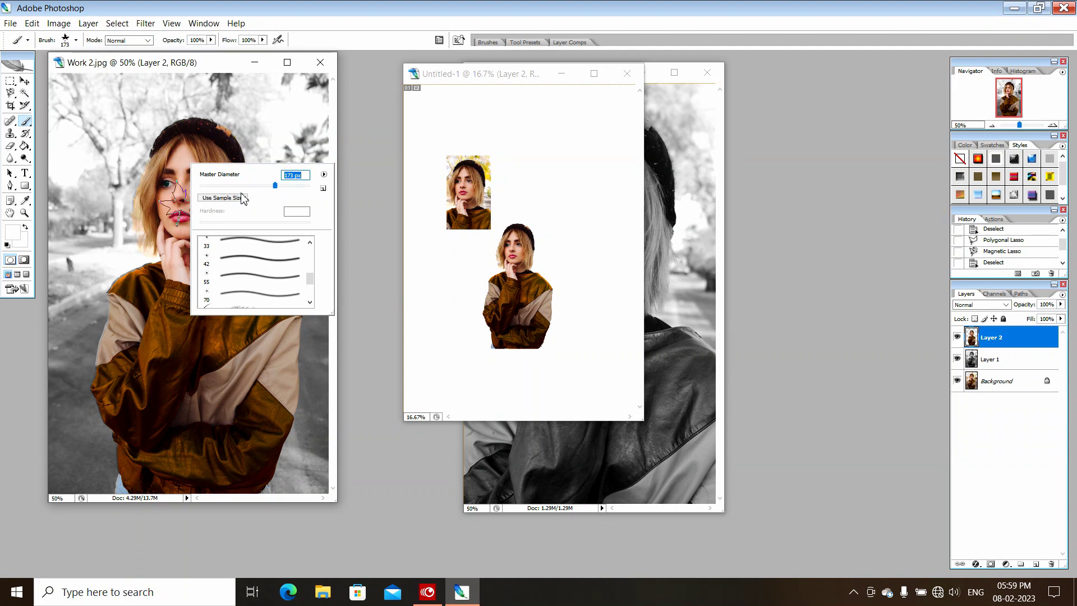
Set the foreground color to bright orange, ff9b19.
{"action": "key", "text": "i"}
{"action": "left_click", "coordinate": [17, 235]}
{"action": "left_click_drag", "start_coordinate": [560, 194], "coordinate": [589, 201]}
{"action": "left_click_drag", "start_coordinate": [592, 292], "coordinate": [607, 305]}
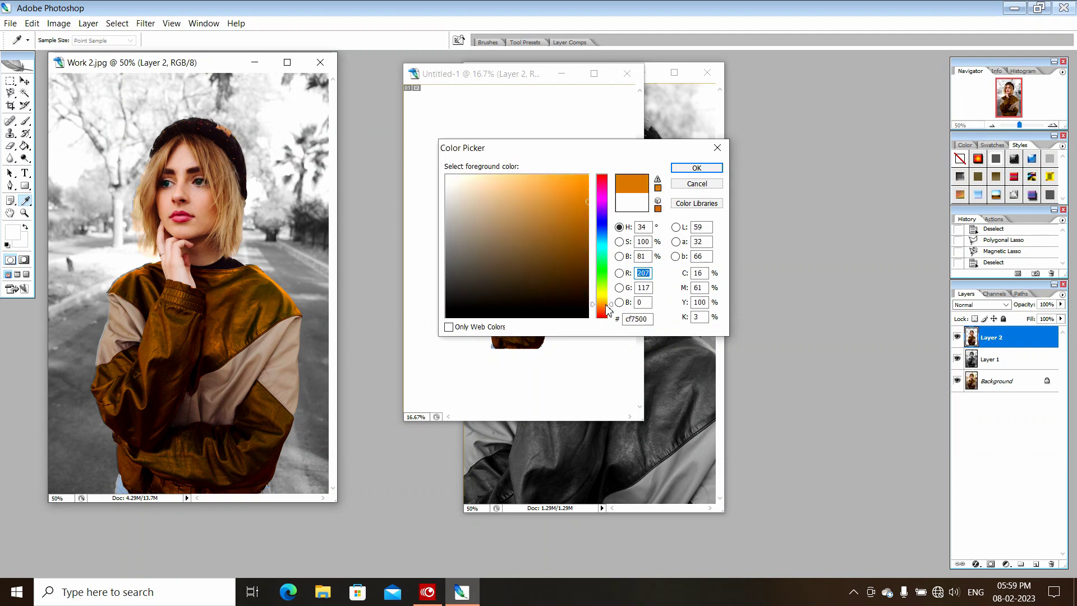
{"action": "left_click_drag", "start_coordinate": [569, 204], "coordinate": [575, 171]}
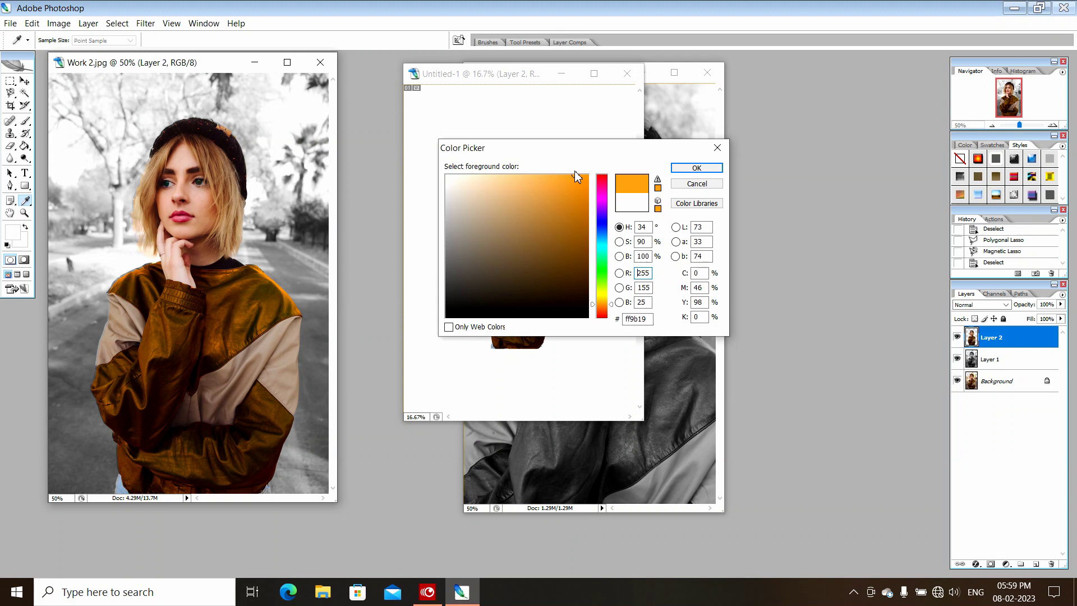
{"action": "left_click", "coordinate": [696, 168]}
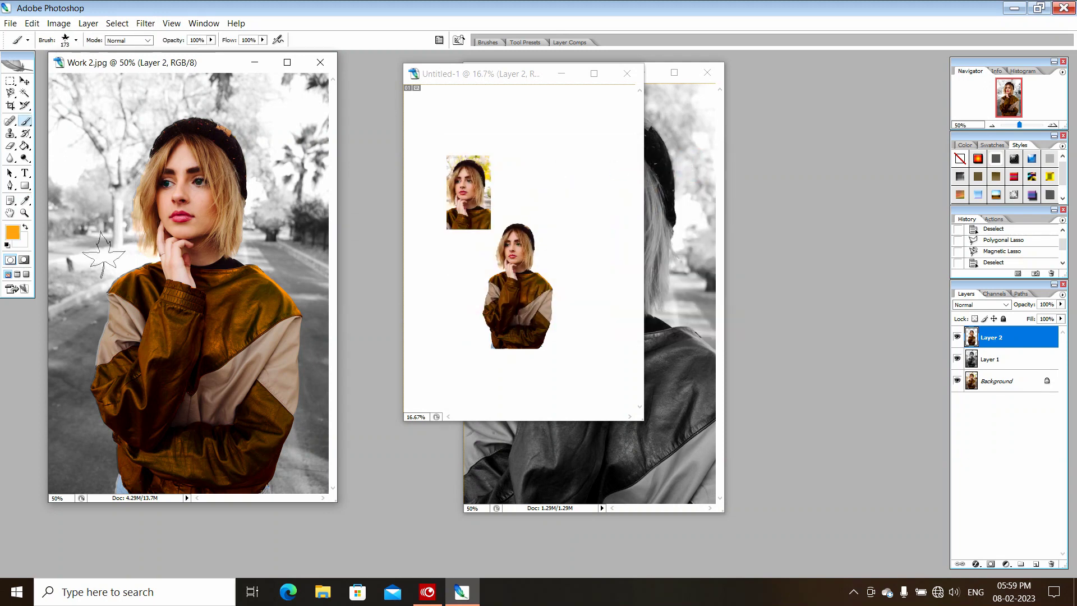
Try painting large maple leaves across the woman's jacket and the road beside her, then undo the brush stroke.
{"action": "mouse_move", "coordinate": [71, 465]}
{"action": "left_mouse_down"}
{"action": "mouse_move", "coordinate": [180, 347]}
{"action": "mouse_move", "coordinate": [281, 269]}
{"action": "mouse_move", "coordinate": [306, 208]}
{"action": "left_mouse_up"}
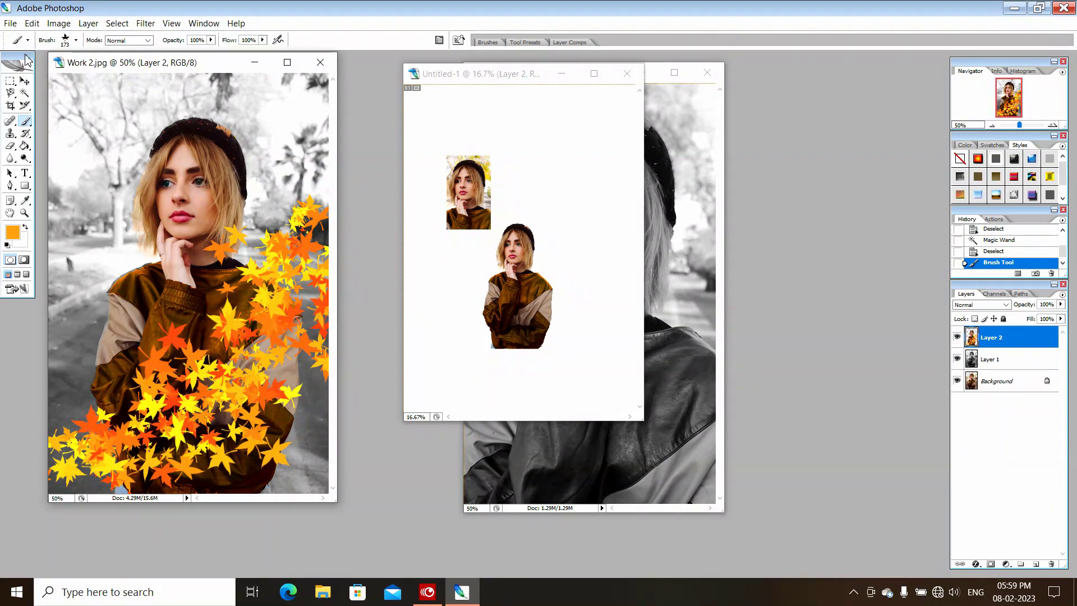
{"action": "left_click", "coordinate": [24, 83]}
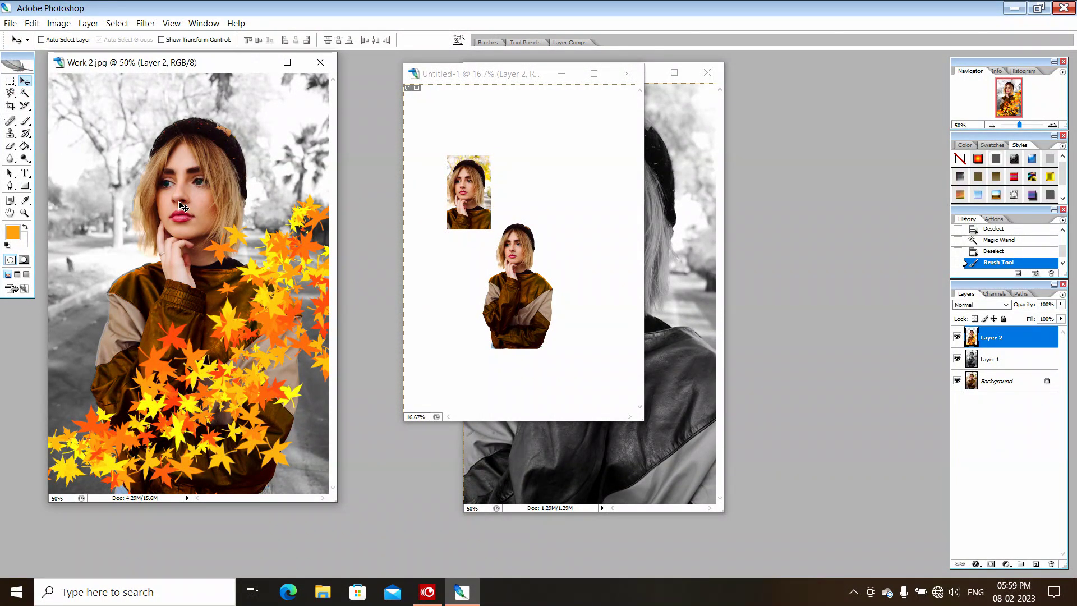
{"action": "key", "text": "ctrl+z"}
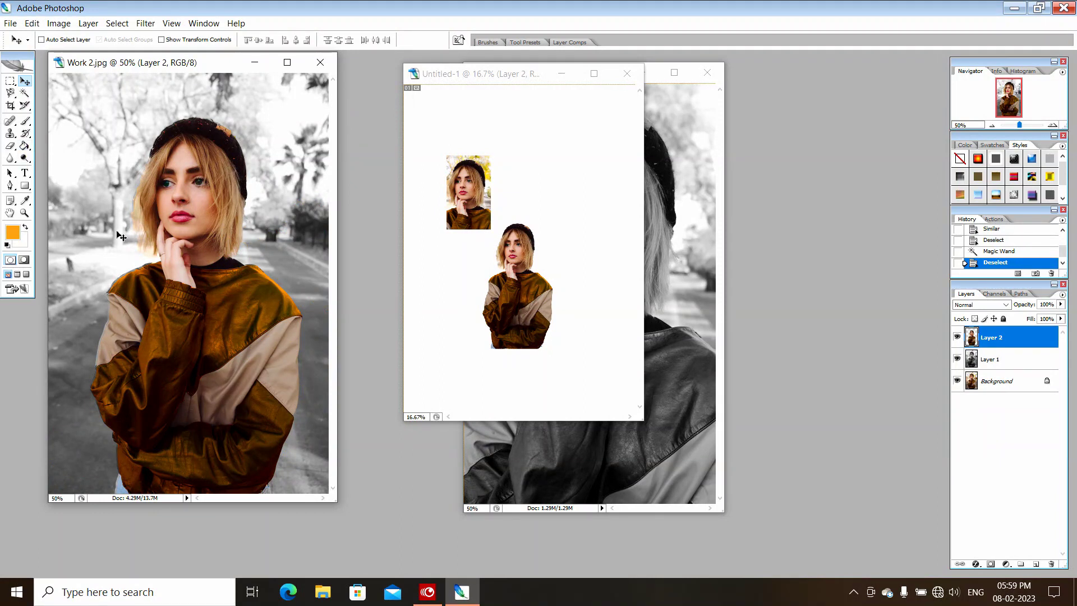
Reduce the leaf brush to 75 px and paint maple leaves along the photo's bottom edge and up its lower right side.
{"action": "left_click", "coordinate": [24, 120]}
{"action": "right_click", "coordinate": [105, 212]}
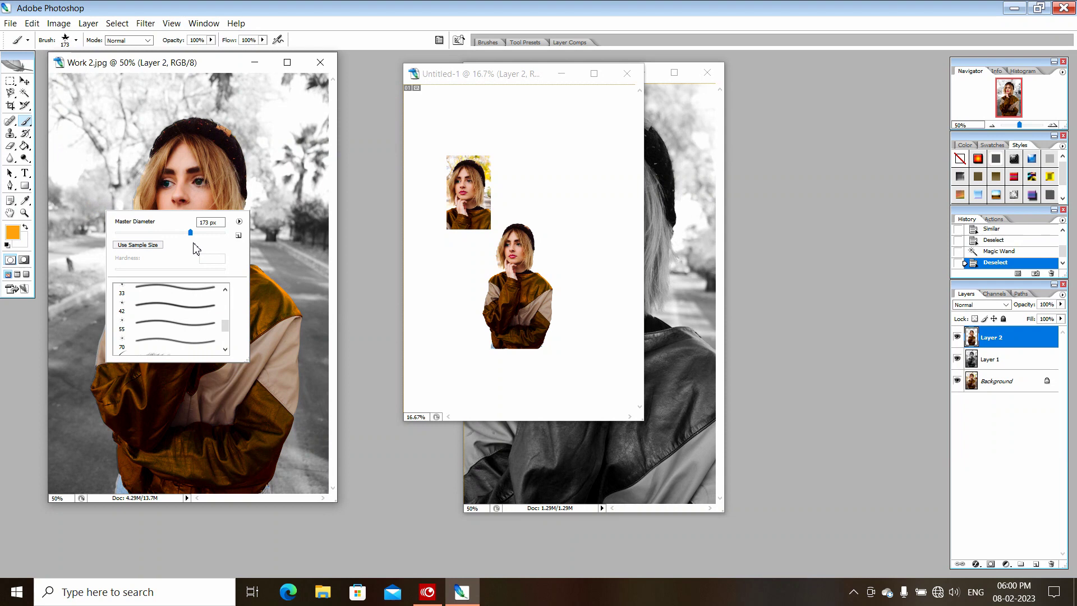
{"action": "left_click", "coordinate": [156, 232]}
{"action": "left_click", "coordinate": [67, 480]}
{"action": "mouse_move", "coordinate": [66, 480]}
{"action": "left_mouse_down"}
{"action": "mouse_move", "coordinate": [196, 473]}
{"action": "mouse_move", "coordinate": [259, 450]}
{"action": "mouse_move", "coordinate": [350, 349]}
{"action": "mouse_move", "coordinate": [322, 425]}
{"action": "mouse_move", "coordinate": [163, 490]}
{"action": "left_mouse_up"}
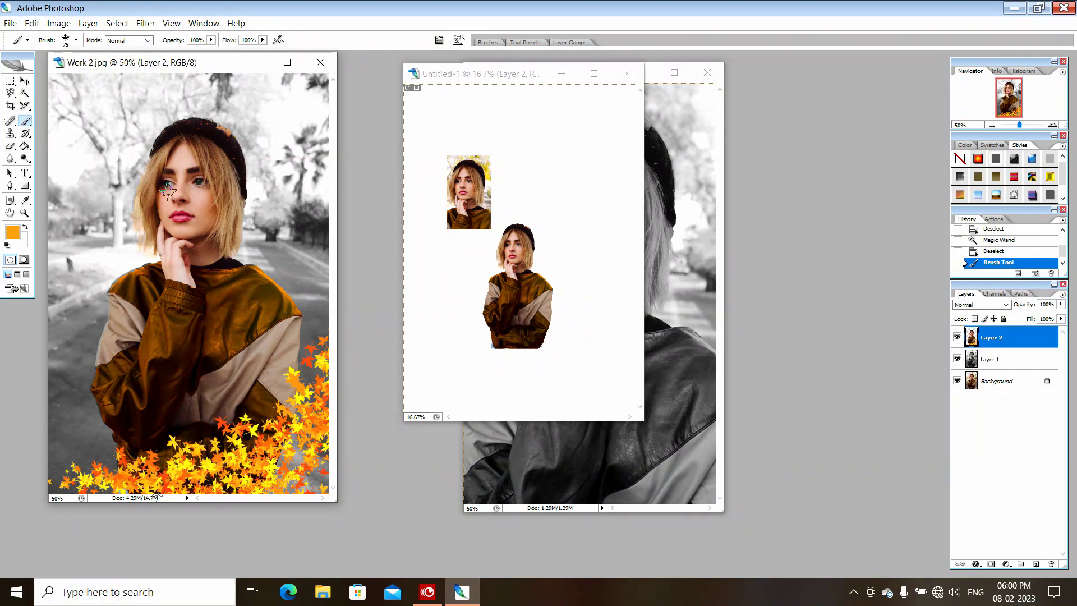
{"action": "left_click", "coordinate": [12, 136]}
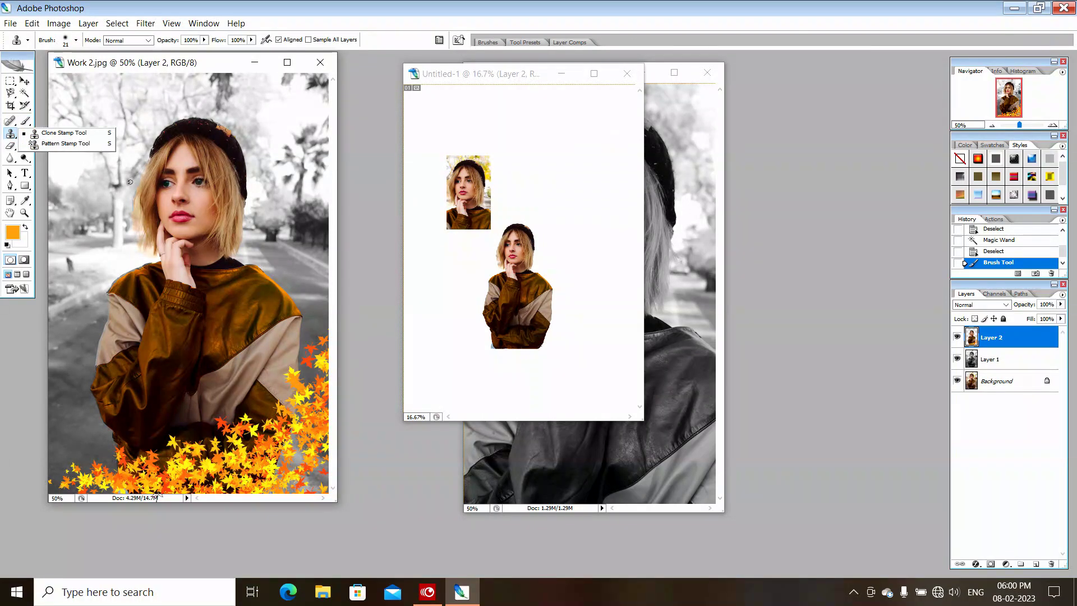
{"action": "left_click", "coordinate": [140, 68]}
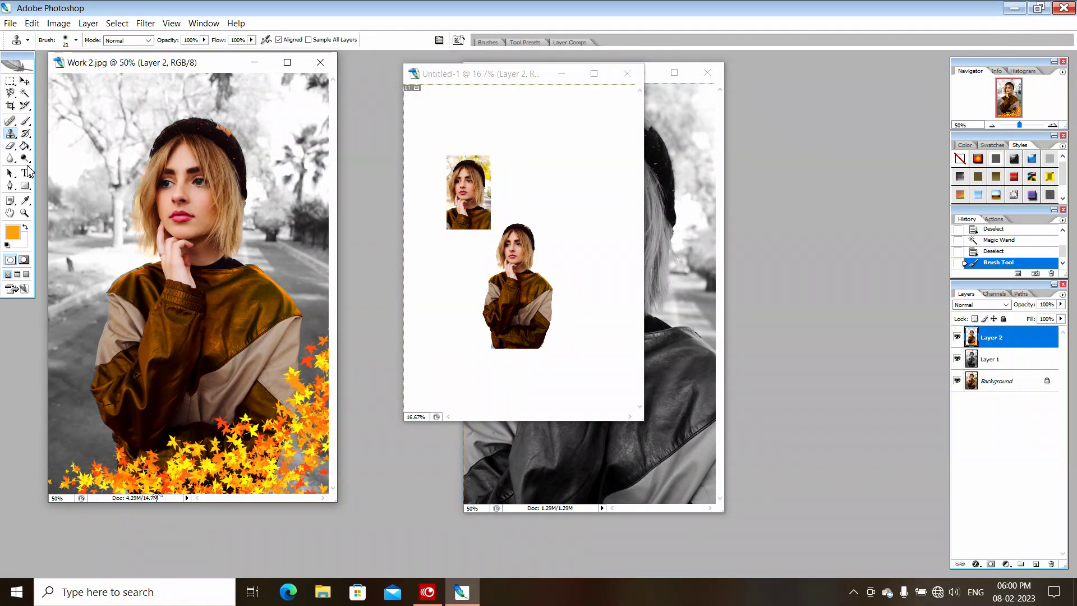
Pick the 42 px brush preset for close-up work on the woman's face in Work 2.jpg.
{"action": "left_click", "coordinate": [25, 213]}
{"action": "left_click_drag", "start_coordinate": [108, 114], "coordinate": [260, 321]}
{"action": "left_click_drag", "start_coordinate": [91, 129], "coordinate": [308, 390]}
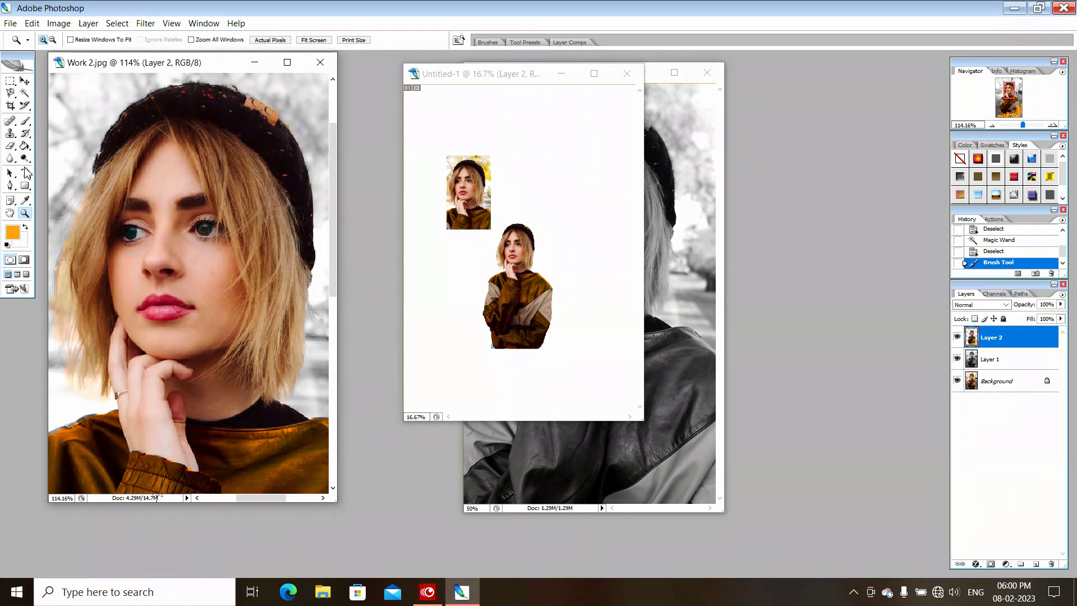
{"action": "left_click", "coordinate": [25, 123]}
{"action": "right_click", "coordinate": [147, 241]}
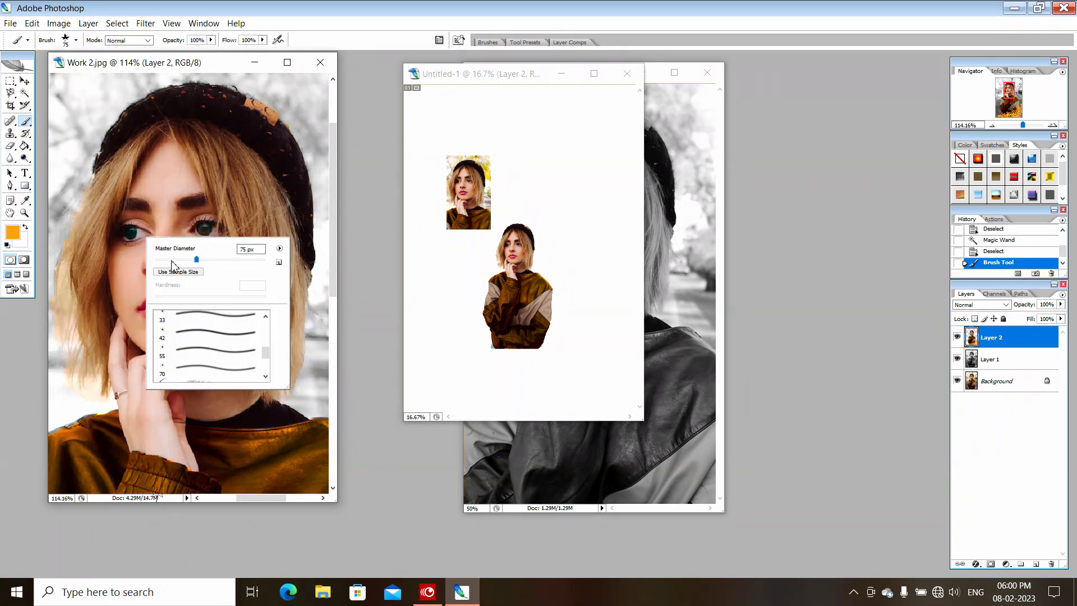
{"action": "left_click", "coordinate": [188, 332]}
Set the foreground color to near-black, 242321.
{"action": "left_click", "coordinate": [13, 231]}
{"action": "left_click", "coordinate": [459, 298]}
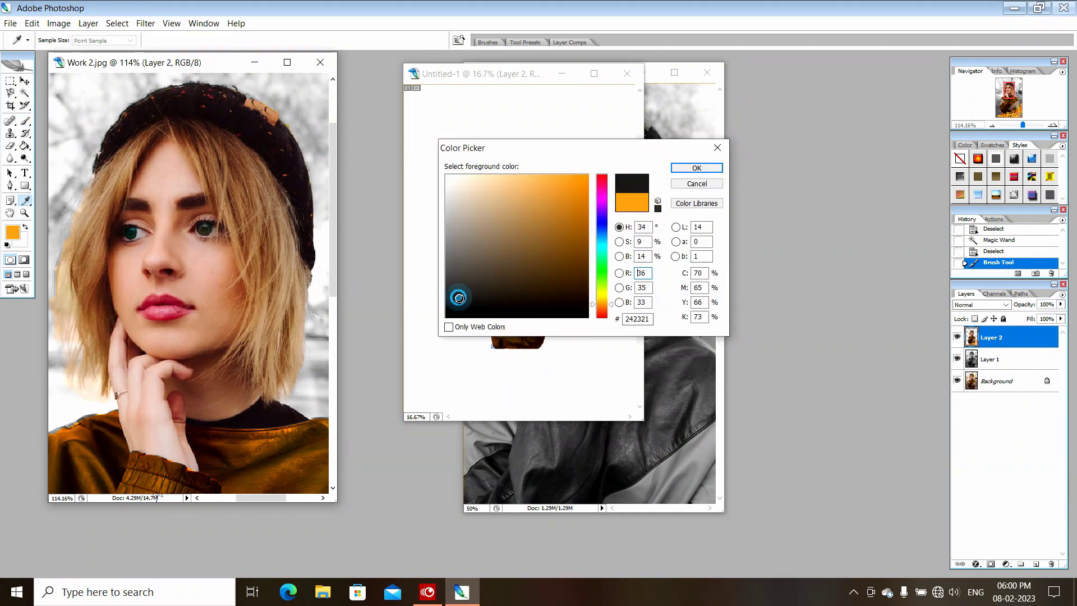
{"action": "left_click", "coordinate": [696, 168]}
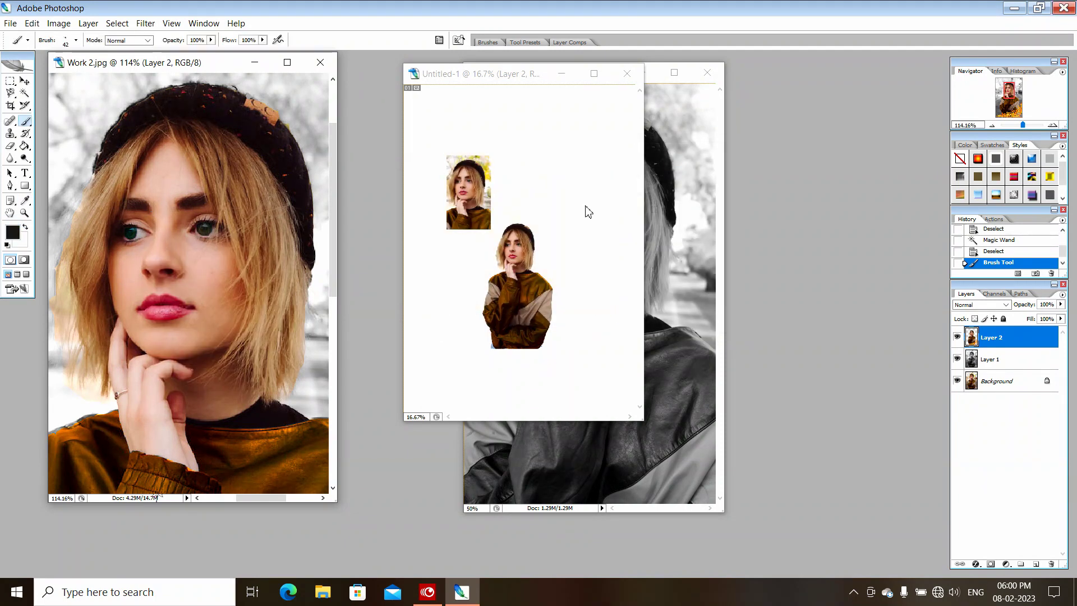
Dab a small dark star mark on the woman's cheek and set the Clone Stamp to a 44 px diameter.
{"action": "left_click", "coordinate": [209, 279]}
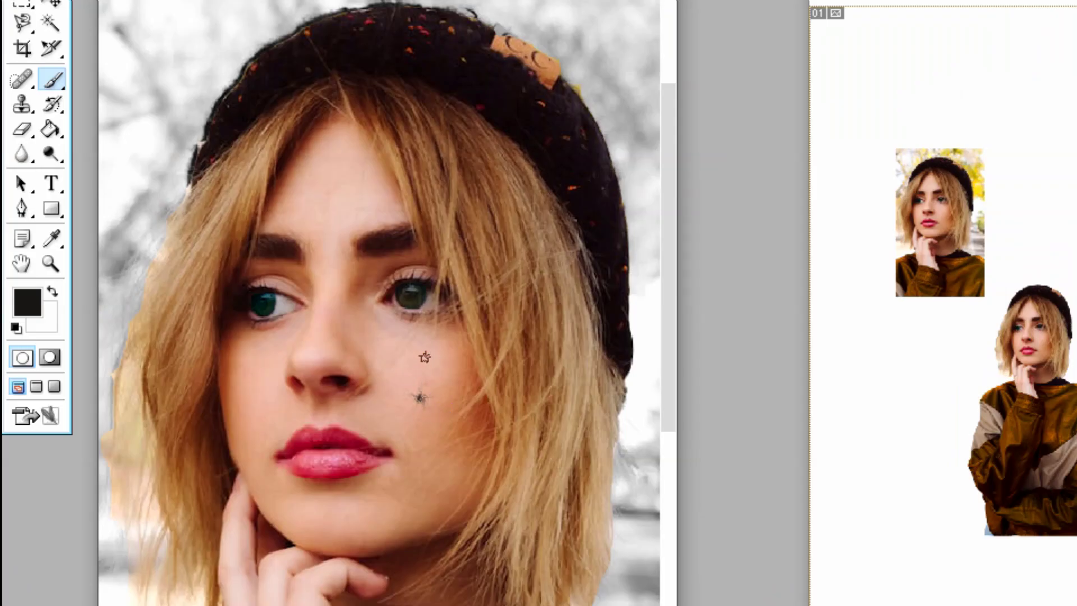
{"action": "left_click", "coordinate": [23, 109]}
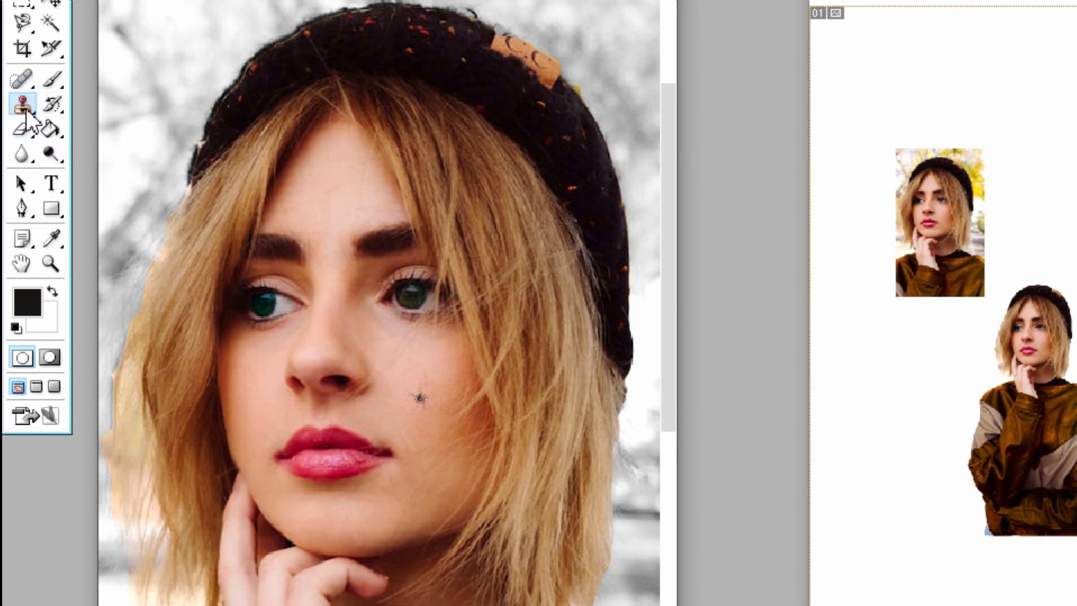
{"action": "right_click", "coordinate": [420, 397]}
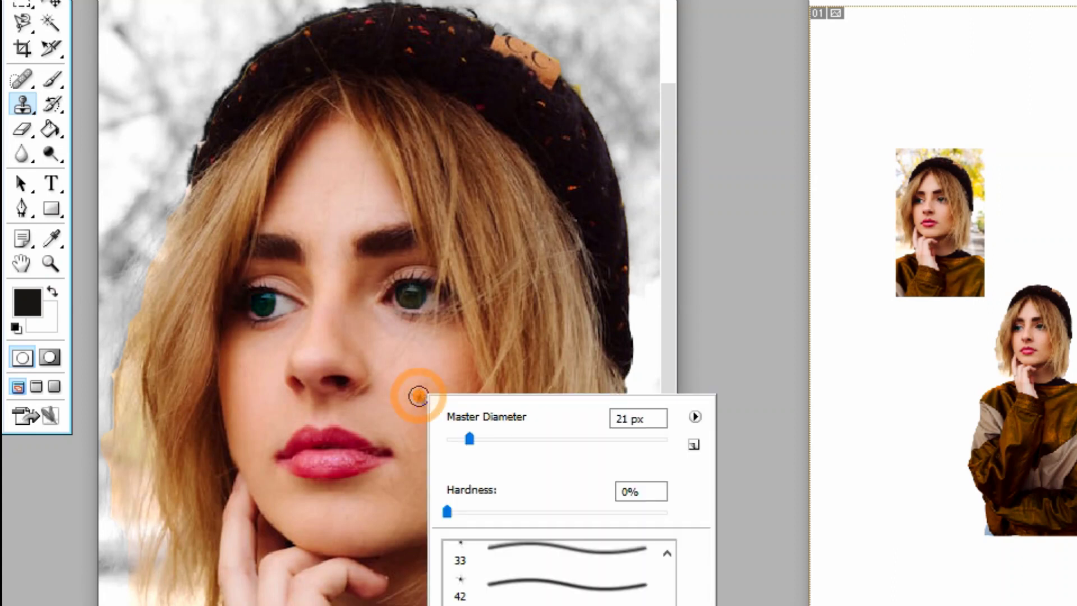
{"action": "left_click", "coordinate": [493, 440]}
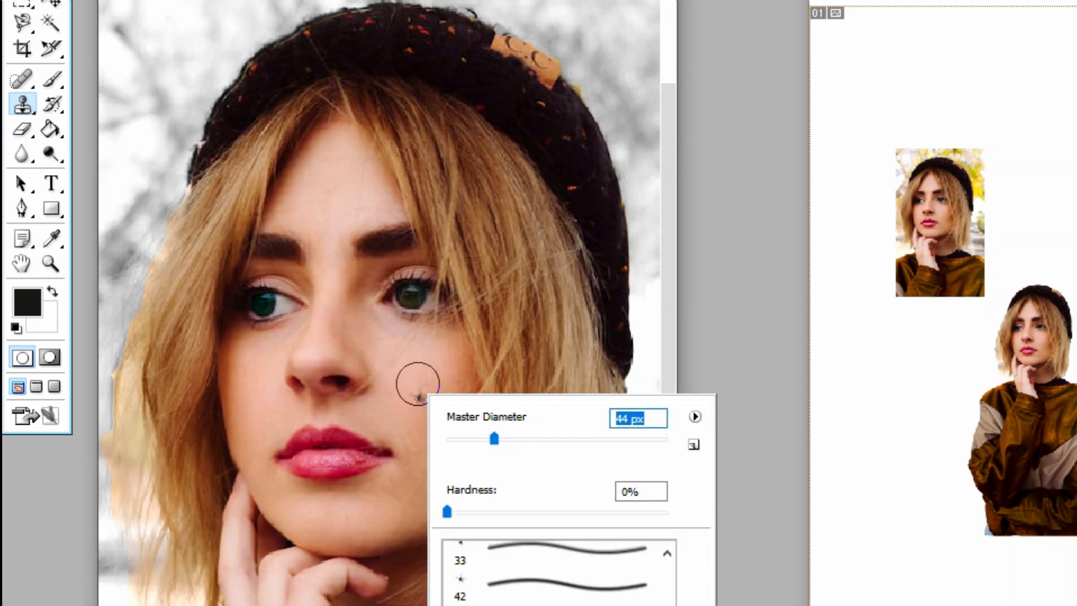
Sample clean skin just above the dark mark on the cheek and clone it over the mark to cover it.
{"action": "key", "text": "alt"}
{"action": "left_click", "coordinate": [427, 364], "text": "alt"}
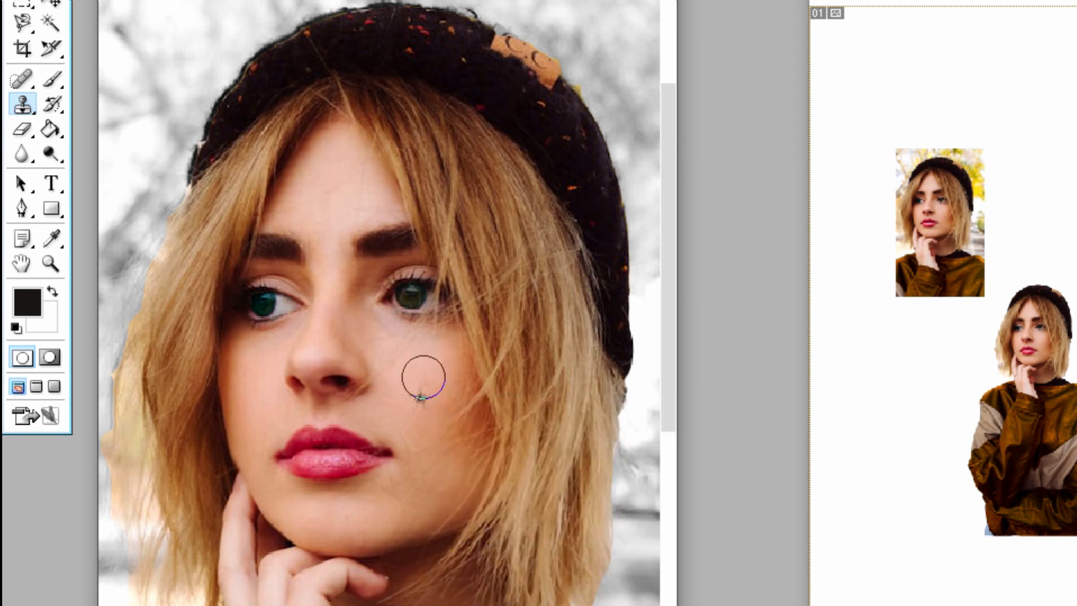
{"action": "left_click", "coordinate": [422, 377]}
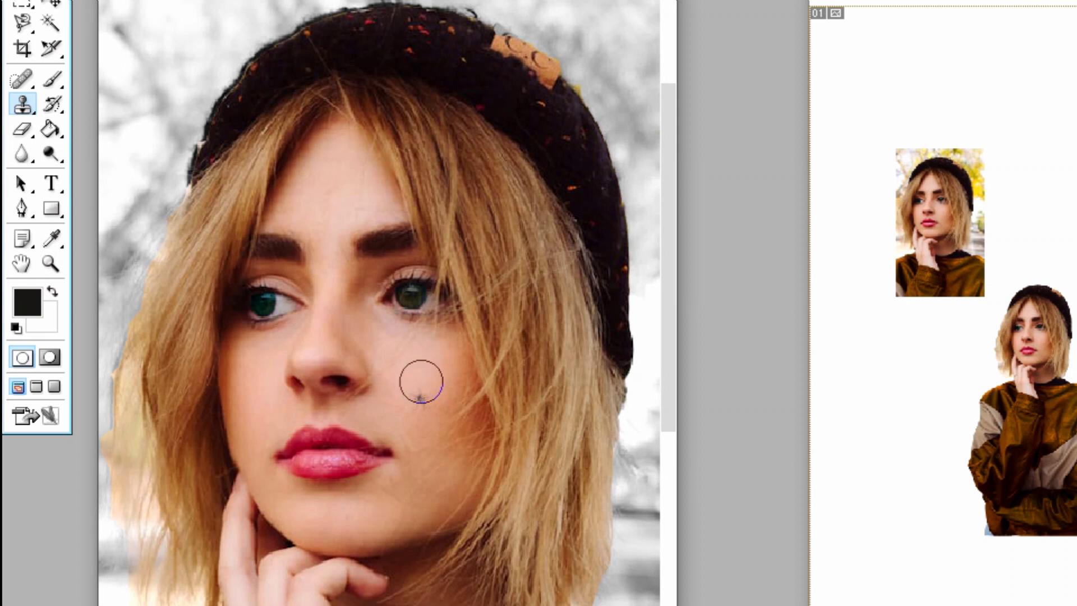
{"action": "left_click", "coordinate": [421, 383]}
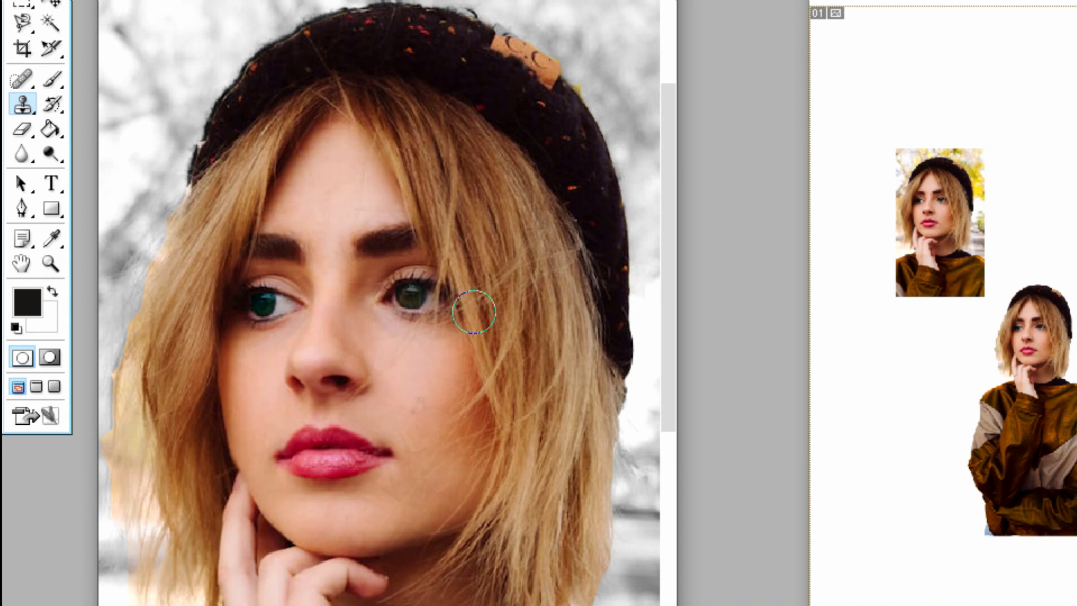
{"action": "left_click", "coordinate": [418, 395]}
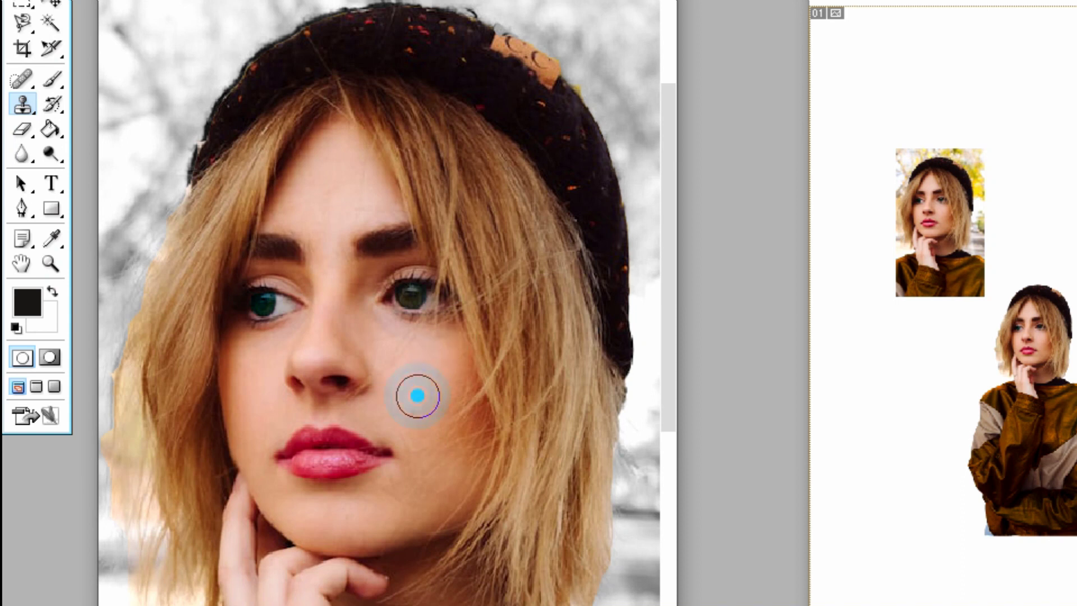
{"action": "left_click", "coordinate": [408, 383]}
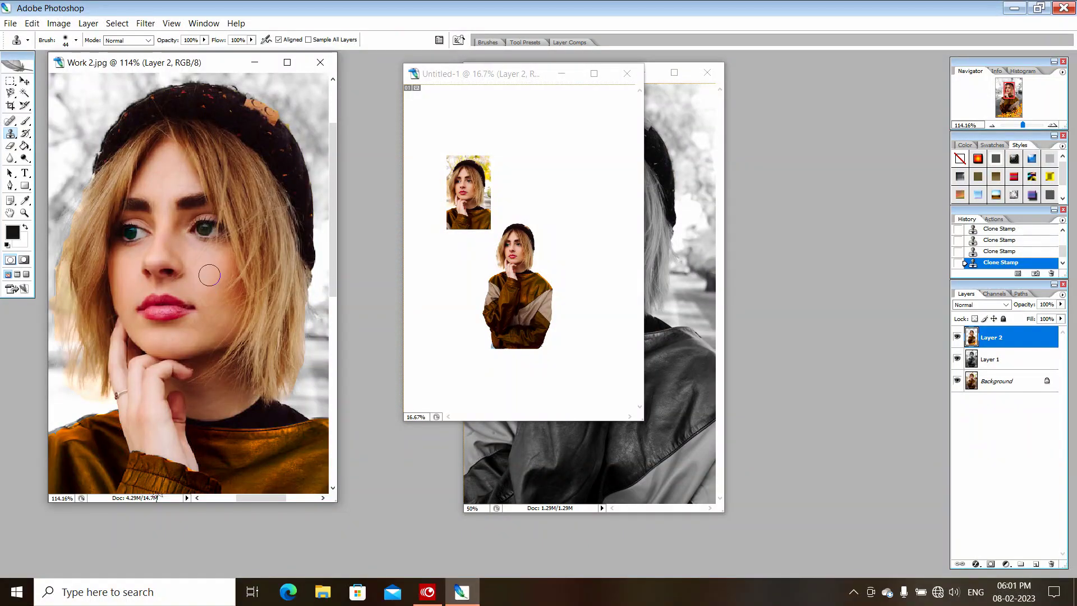
Switch to the History Brush and paint over the portrait in Work 2.jpg.
{"action": "left_click", "coordinate": [268, 246]}
{"action": "left_click_drag", "start_coordinate": [27, 138], "coordinate": [56, 134]}
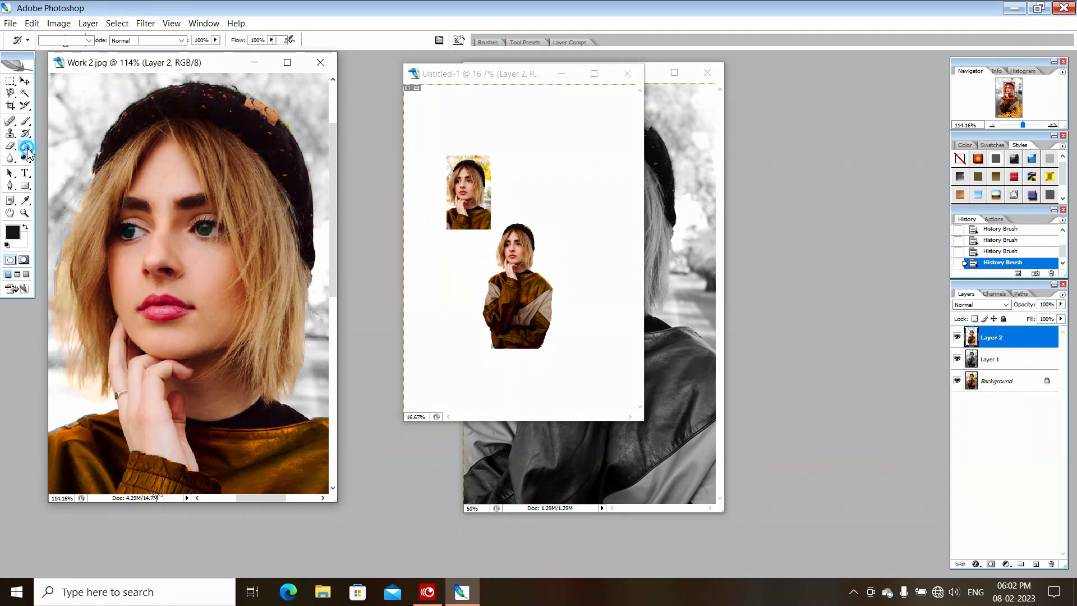
Pick the Paint Bucket and make the Background layer of Untitled-1 active.
{"action": "left_click", "coordinate": [26, 147]}
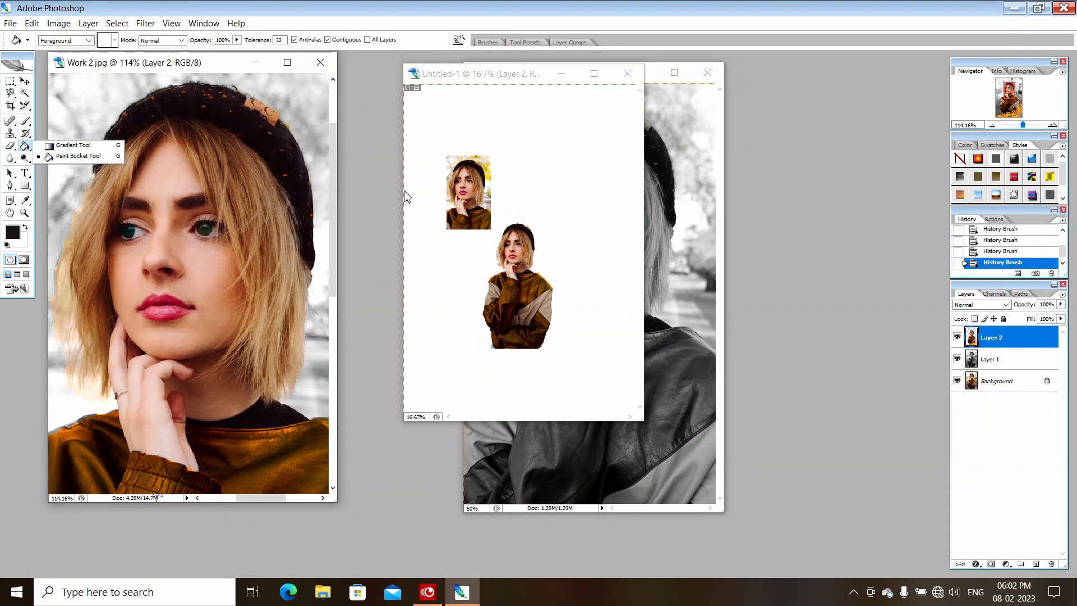
{"action": "left_click", "coordinate": [508, 144]}
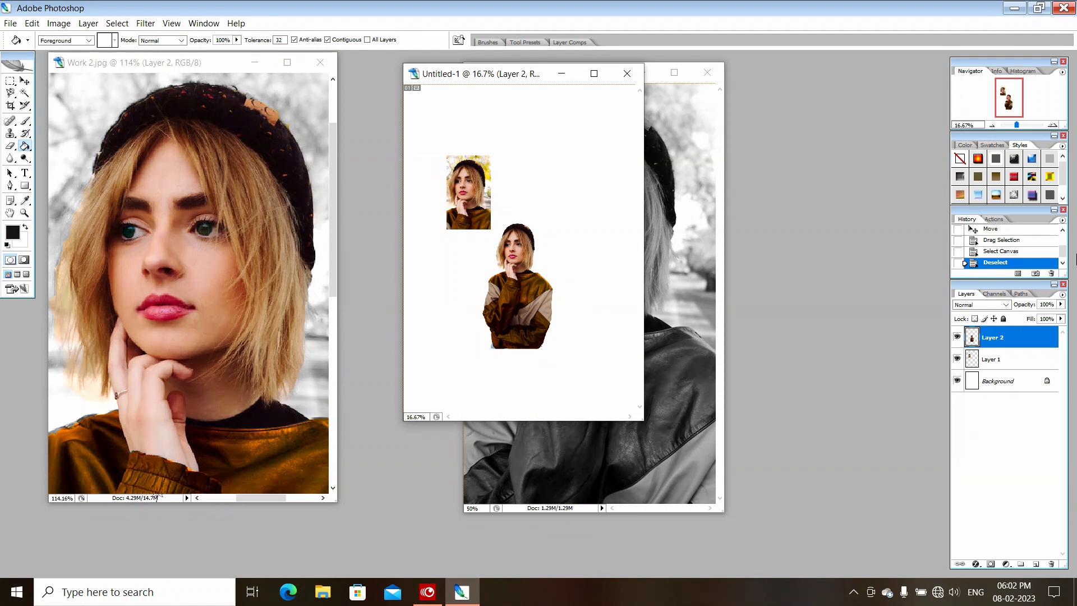
{"action": "left_click", "coordinate": [997, 385]}
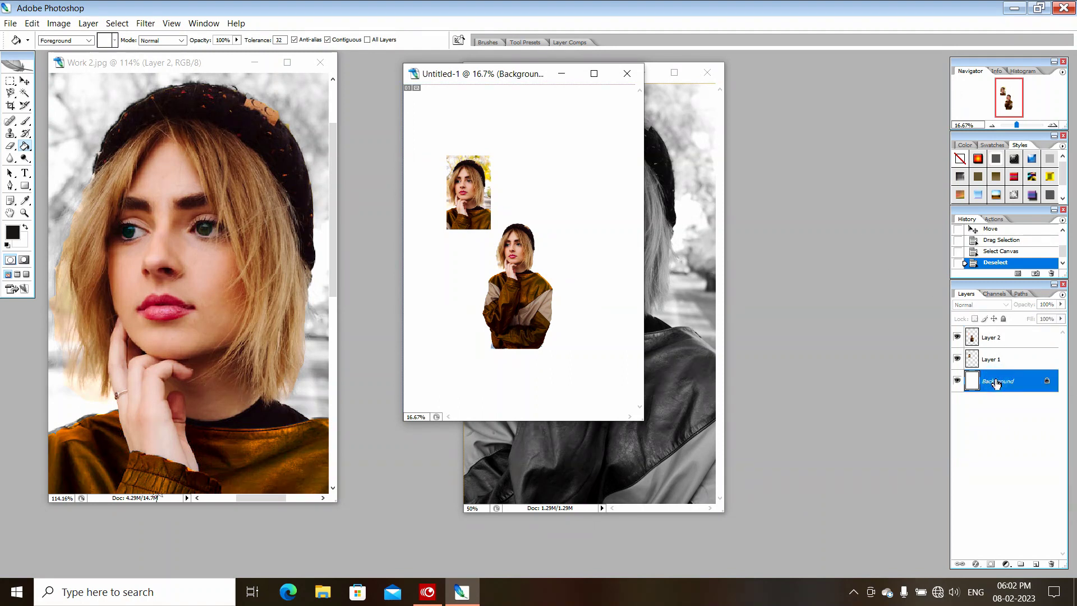
Choose a bright red foreground color and fill the Background layer of Untitled-1 with it.
{"action": "left_click", "coordinate": [12, 233]}
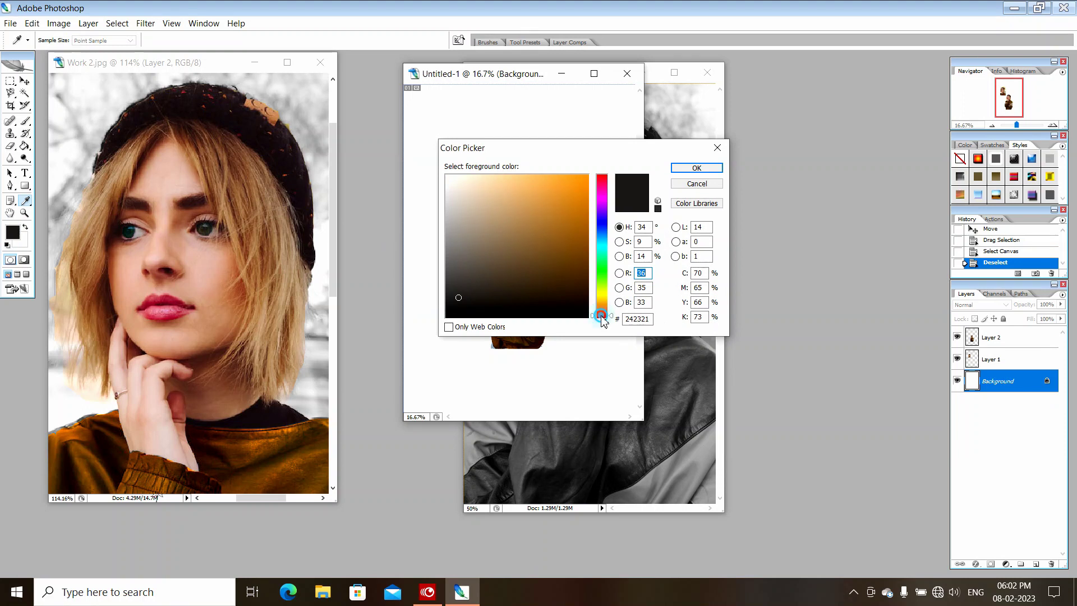
{"action": "left_click", "coordinate": [601, 317]}
{"action": "left_click", "coordinate": [574, 209]}
{"action": "left_click", "coordinate": [696, 168]}
{"action": "left_click", "coordinate": [519, 144]}
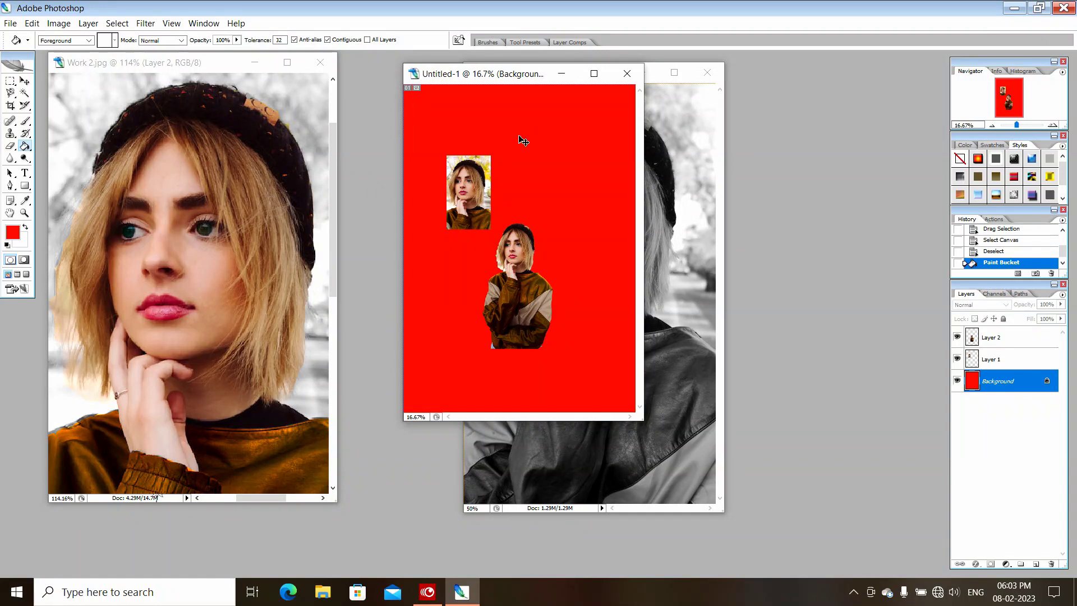
Set the foreground color to blue, 0006ff, and fill the Background layer of Untitled-1 with it.
{"action": "left_click", "coordinate": [12, 232]}
{"action": "left_click", "coordinate": [602, 224]}
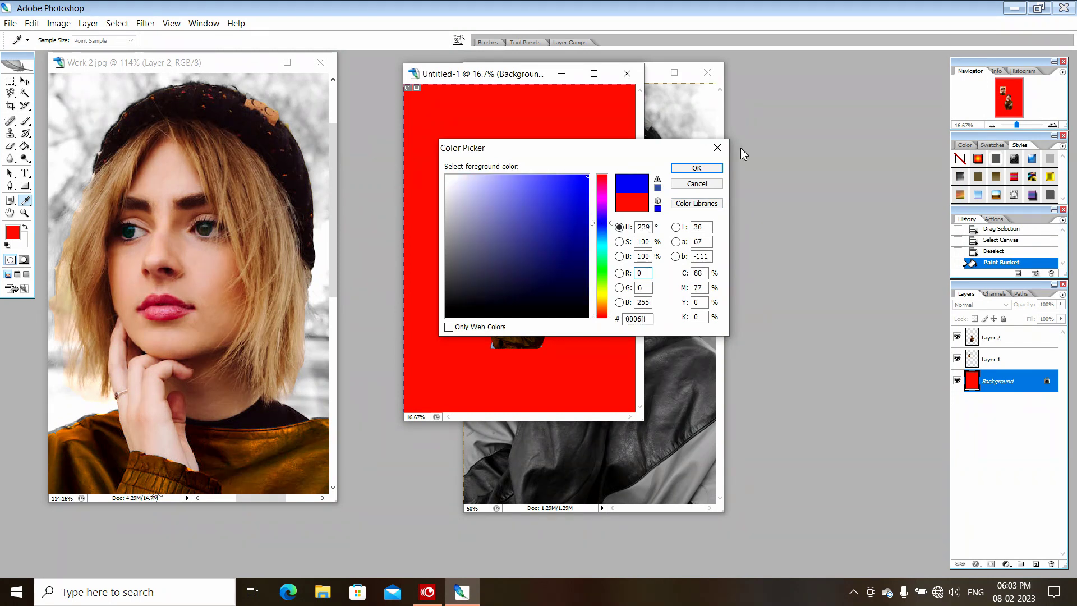
{"action": "left_click", "coordinate": [697, 168]}
{"action": "left_click", "coordinate": [547, 156]}
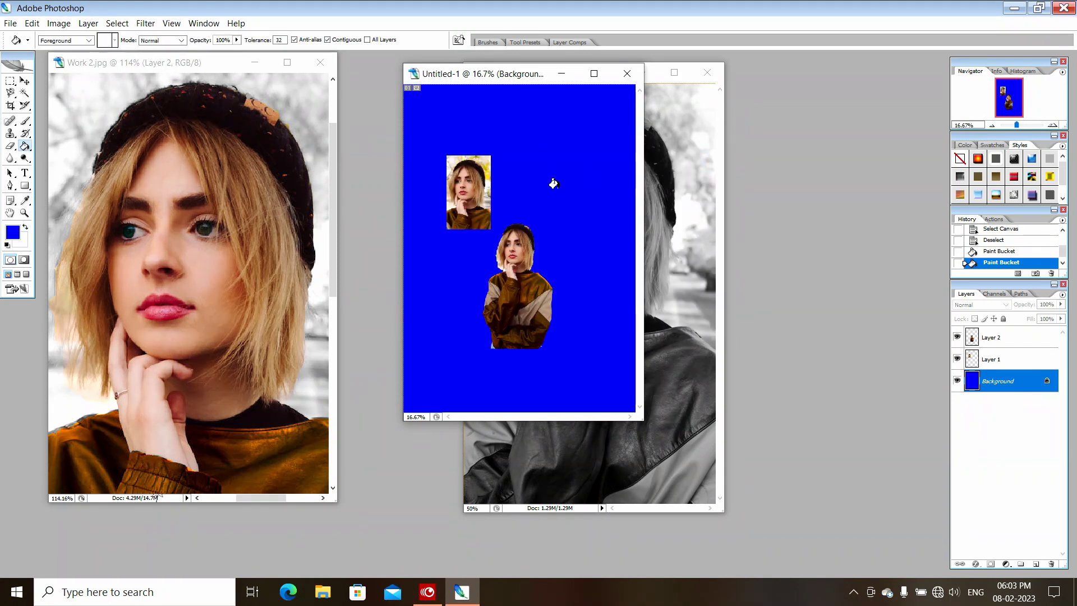
Switch to the Gradient tool and choose the linear gradient style.
{"action": "left_click", "coordinate": [25, 145]}
{"action": "left_click", "coordinate": [76, 145]}
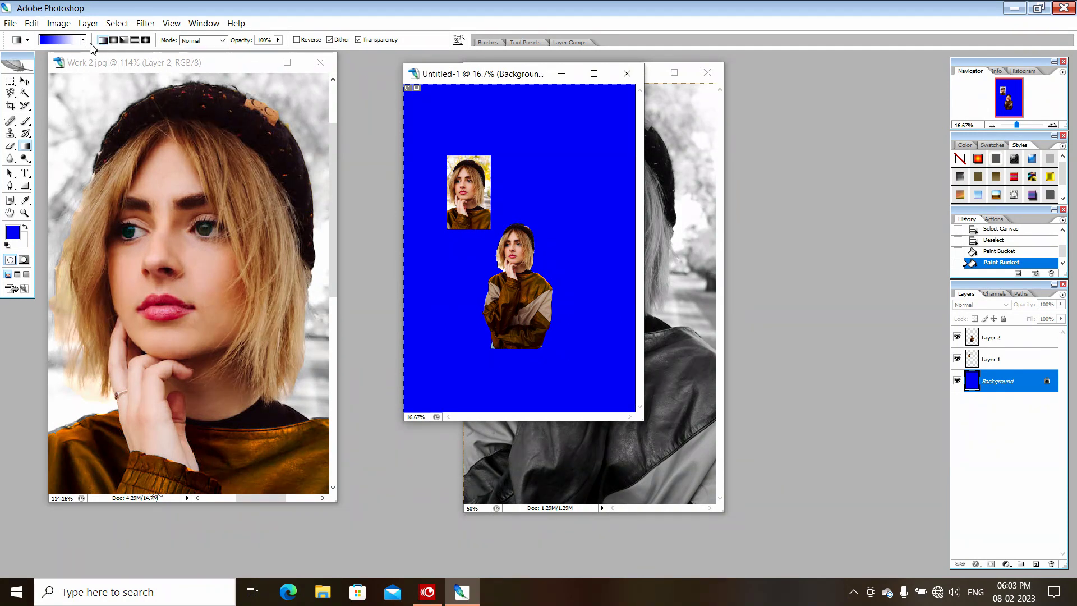
{"action": "left_click", "coordinate": [114, 40]}
{"action": "left_click", "coordinate": [124, 40]}
{"action": "left_click", "coordinate": [103, 40]}
Try blue-to-white linear gradients on the Background, one diagonally toward the lower right and one nearly vertical.
{"action": "left_click_drag", "start_coordinate": [511, 211], "coordinate": [625, 392]}
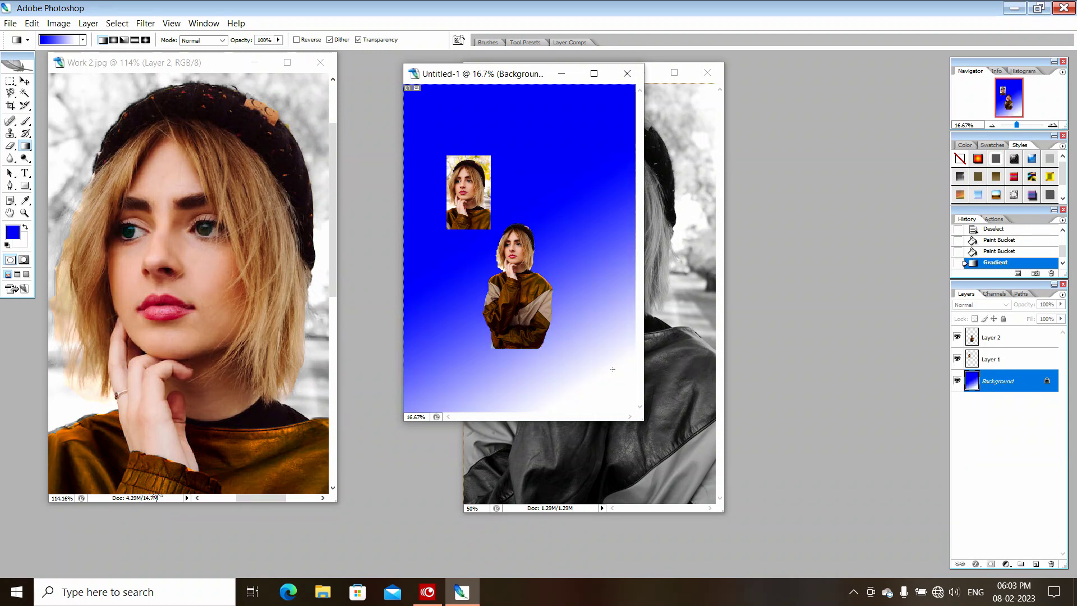
{"action": "left_click_drag", "start_coordinate": [568, 144], "coordinate": [543, 374]}
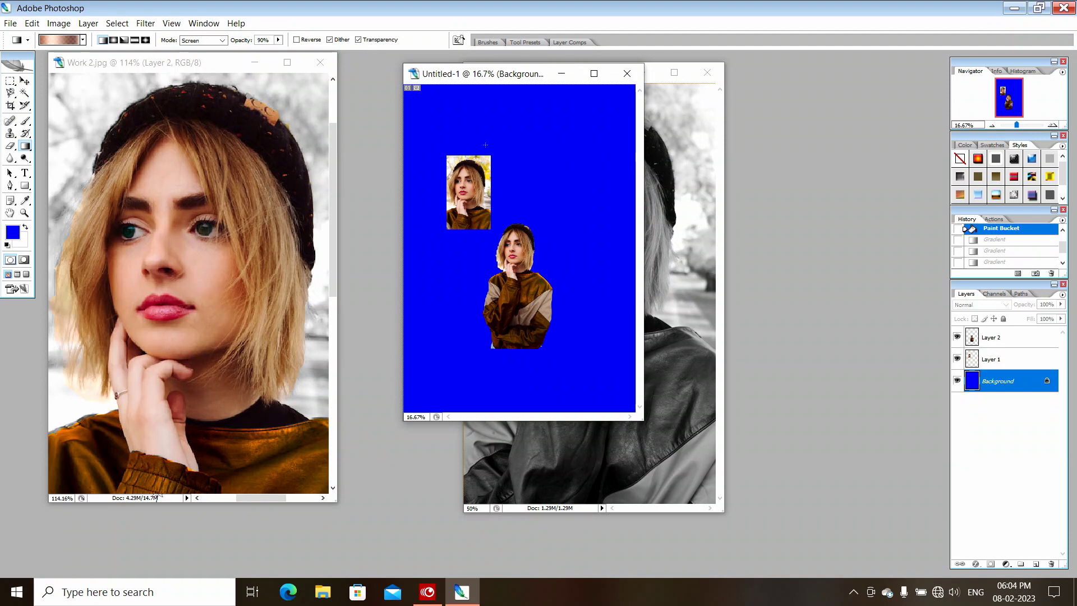
Draw a diagonal copper gradient over the blue Background in Screen mode at 90% opacity, and overlay a rainbow gradient in the opposite diagonal direction.
{"action": "left_click_drag", "start_coordinate": [483, 144], "coordinate": [552, 248]}
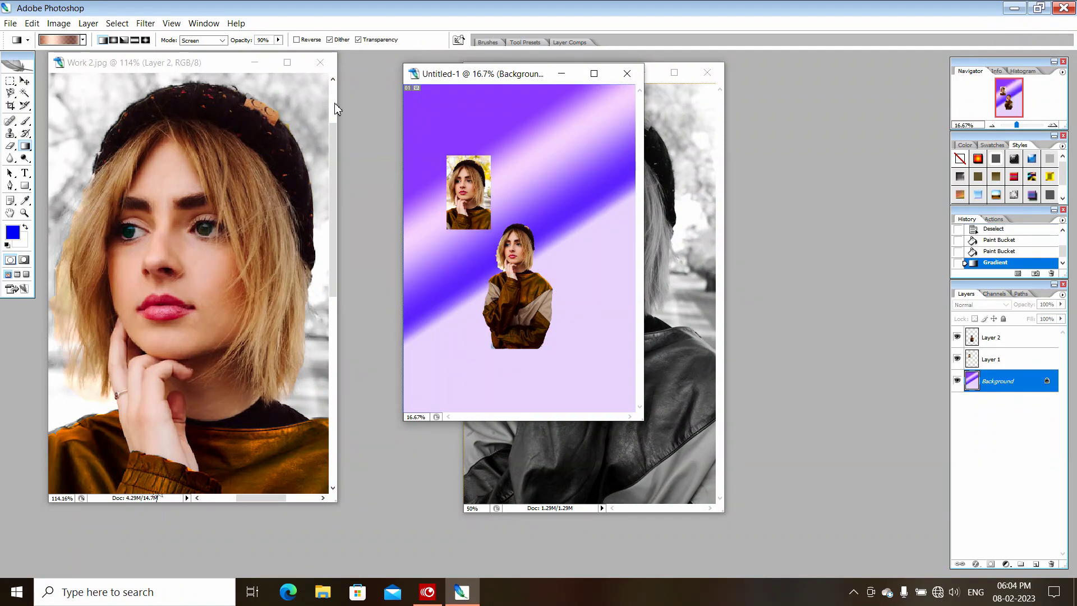
{"action": "left_click", "coordinate": [83, 40]}
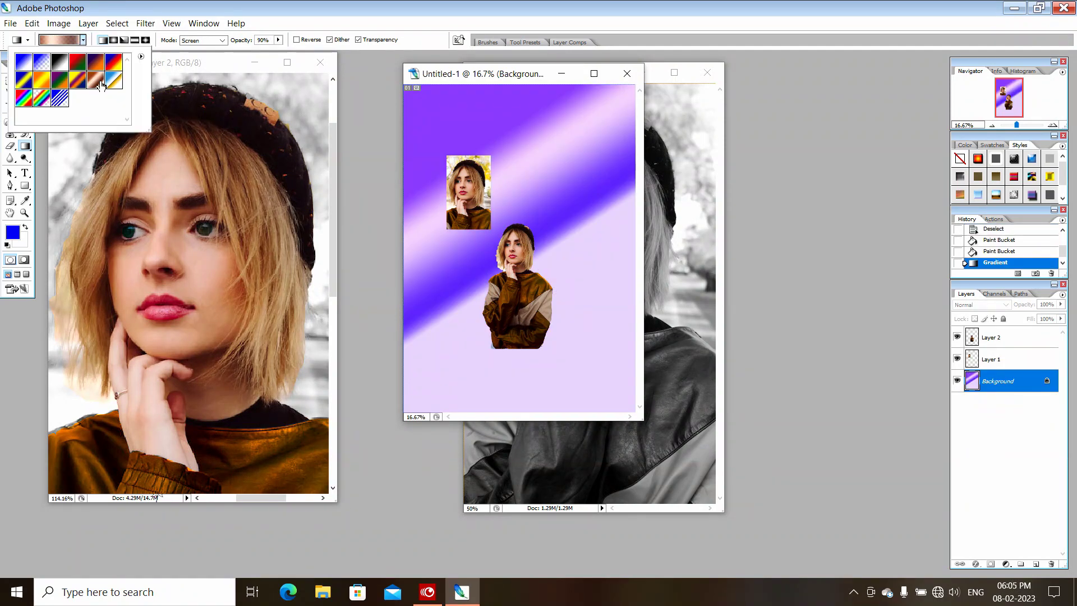
{"action": "left_click", "coordinate": [115, 69]}
{"action": "left_click_drag", "start_coordinate": [586, 113], "coordinate": [540, 191]}
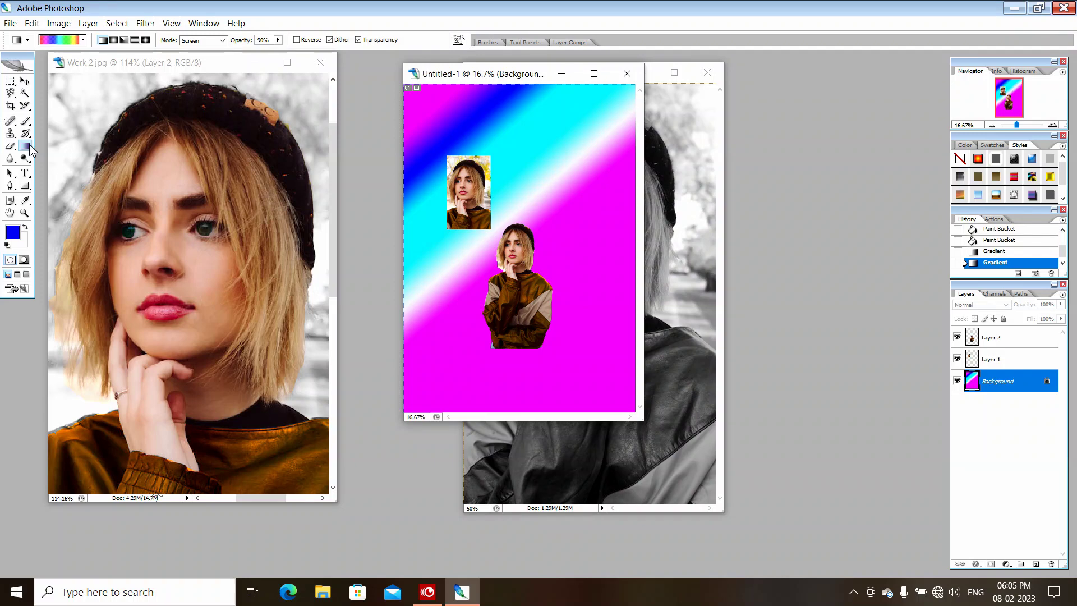
Switch to the Eraser and enlarge its diameter to 169 px.
{"action": "left_click", "coordinate": [11, 147]}
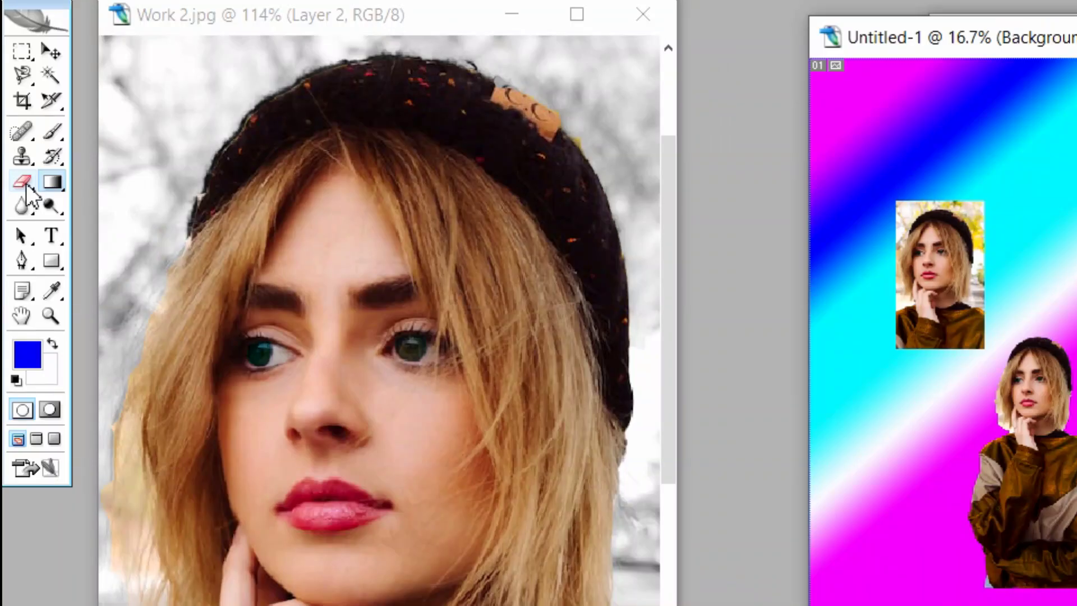
{"action": "left_click", "coordinate": [25, 183]}
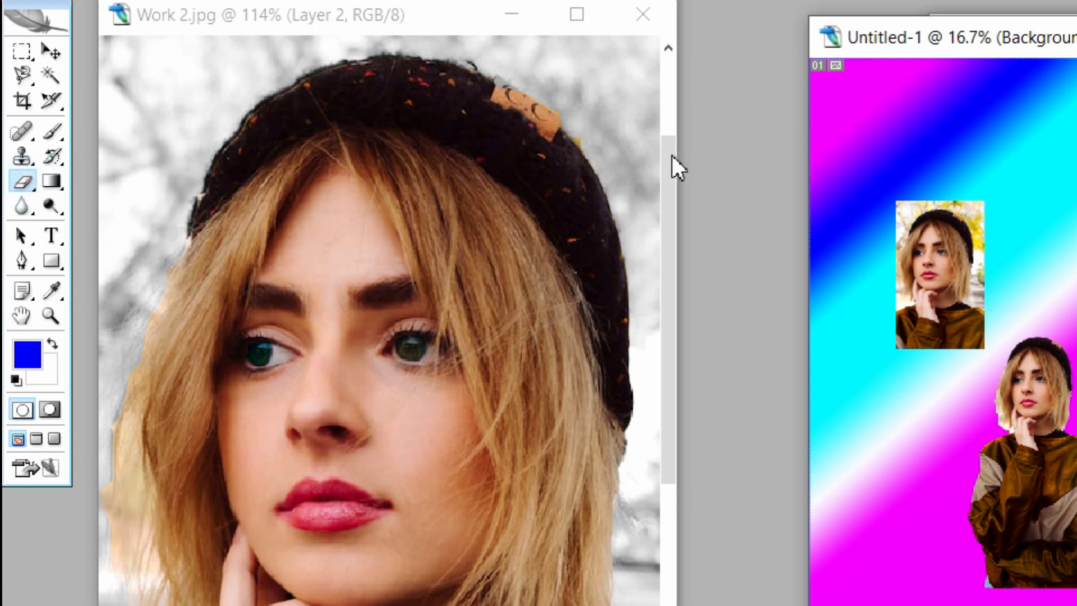
{"action": "right_click", "coordinate": [896, 164]}
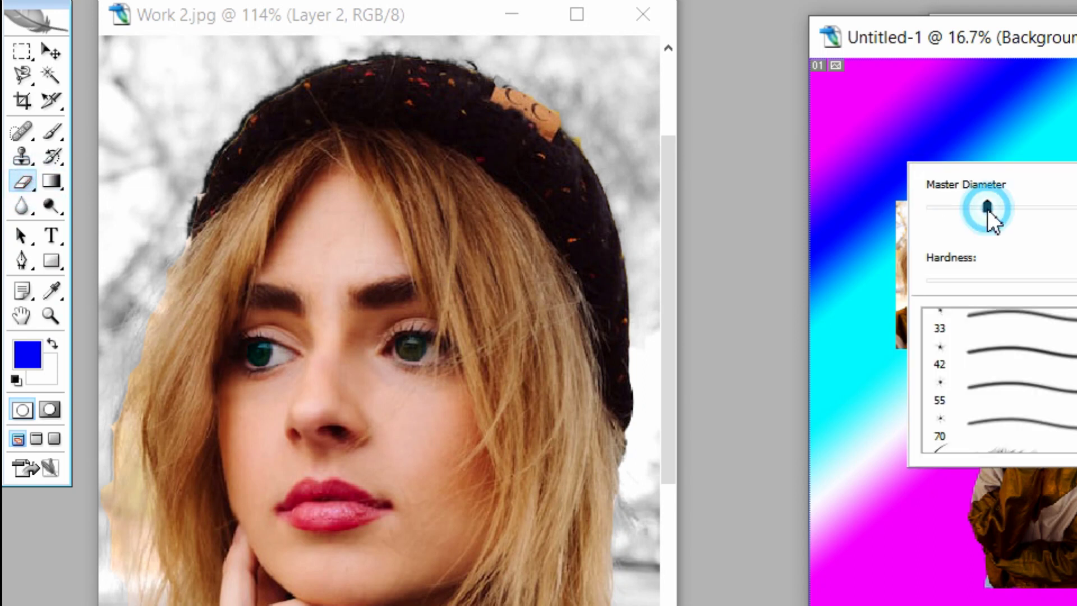
{"action": "left_click", "coordinate": [1034, 208]}
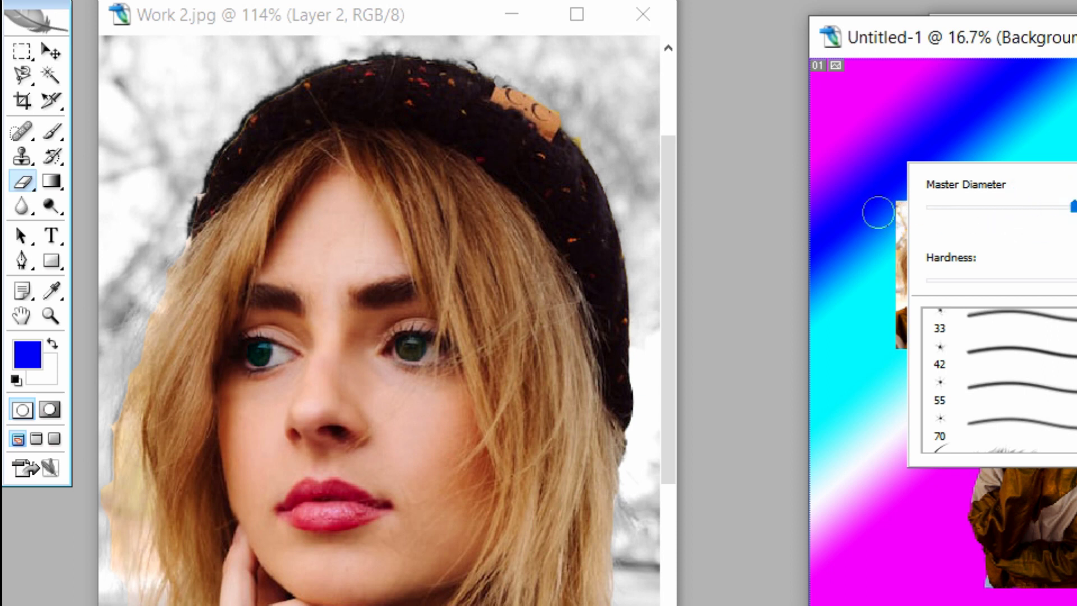
Erase a scatter of round spots and one slanted stroke from the upper part of Untitled-1's gradient background.
{"action": "left_click", "coordinate": [866, 162]}
{"action": "left_click", "coordinate": [969, 162]}
{"action": "left_click", "coordinate": [1059, 168]}
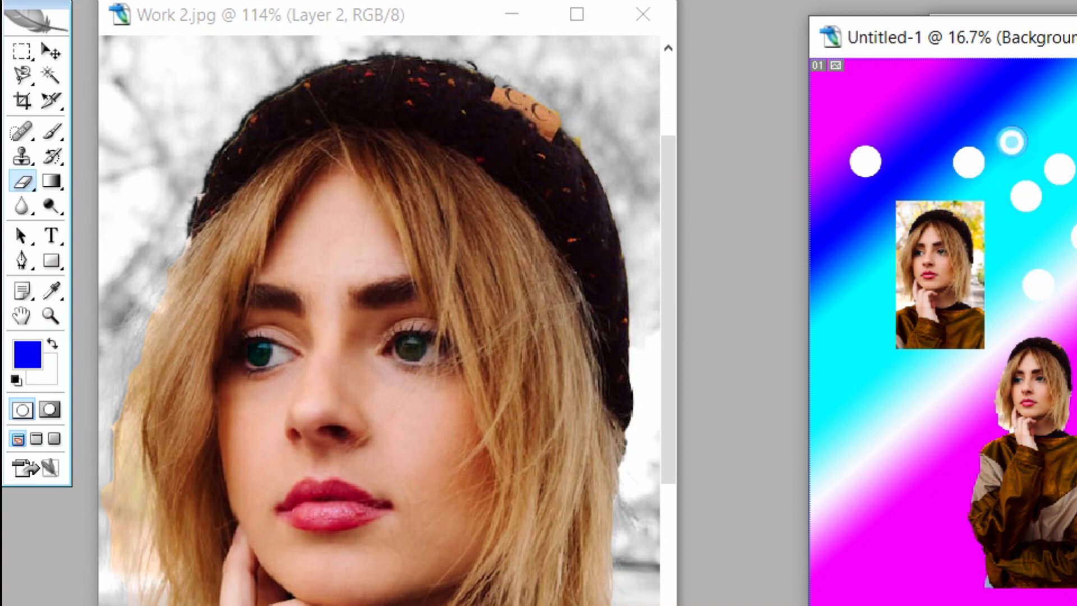
{"action": "left_click", "coordinate": [910, 126]}
{"action": "right_click", "coordinate": [972, 115]}
{"action": "left_click", "coordinate": [485, 112]}
{"action": "left_click", "coordinate": [520, 109]}
{"action": "left_click_drag", "start_coordinate": [551, 115], "coordinate": [565, 177]}
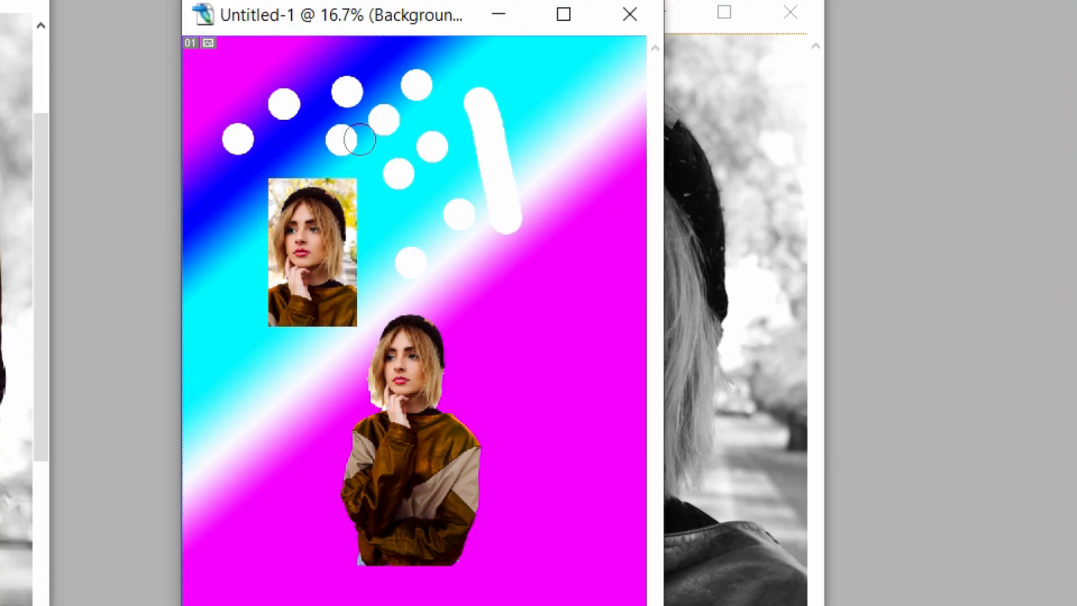
Lower the eraser's hardness and erase soft-edged strokes from the background around the small portrait and the cut-out woman's head.
{"action": "right_click", "coordinate": [509, 140]}
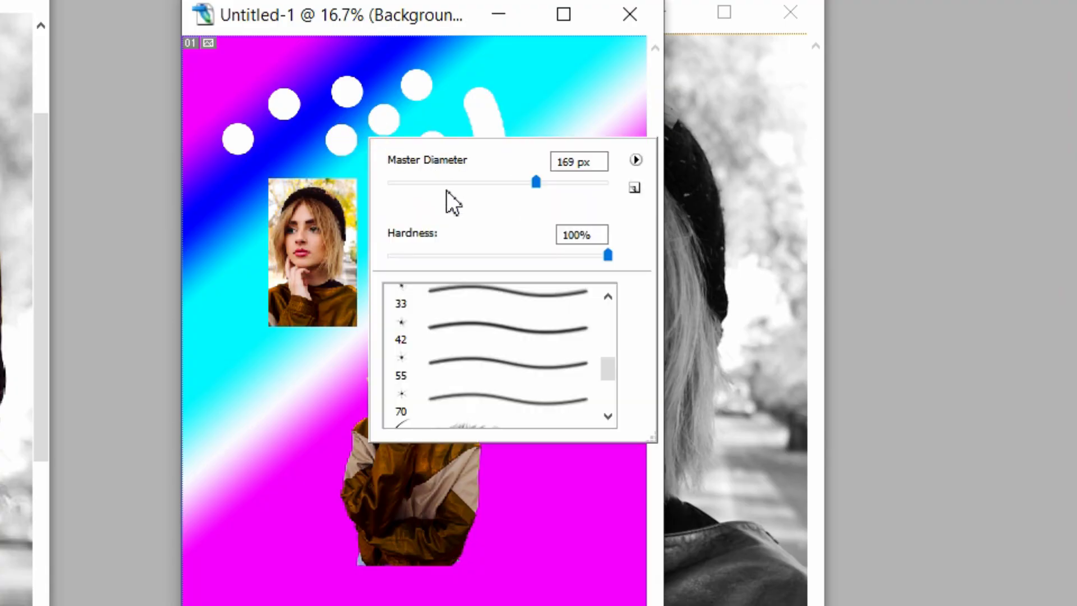
{"action": "scroll", "coordinate": [431, 343], "scroll_direction": "down", "scroll_amount": 1}
{"action": "scroll", "coordinate": [456, 368], "scroll_direction": "up", "scroll_amount": 1}
{"action": "scroll", "coordinate": [605, 235], "scroll_direction": "up", "scroll_amount": 10}
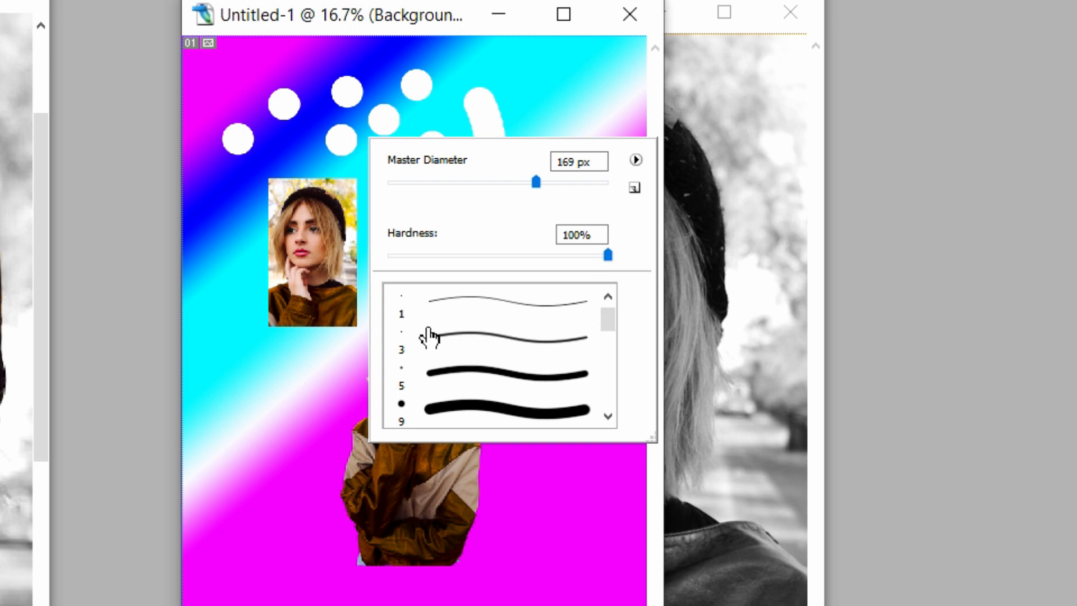
{"action": "scroll", "coordinate": [438, 335], "scroll_direction": "down", "scroll_amount": 10}
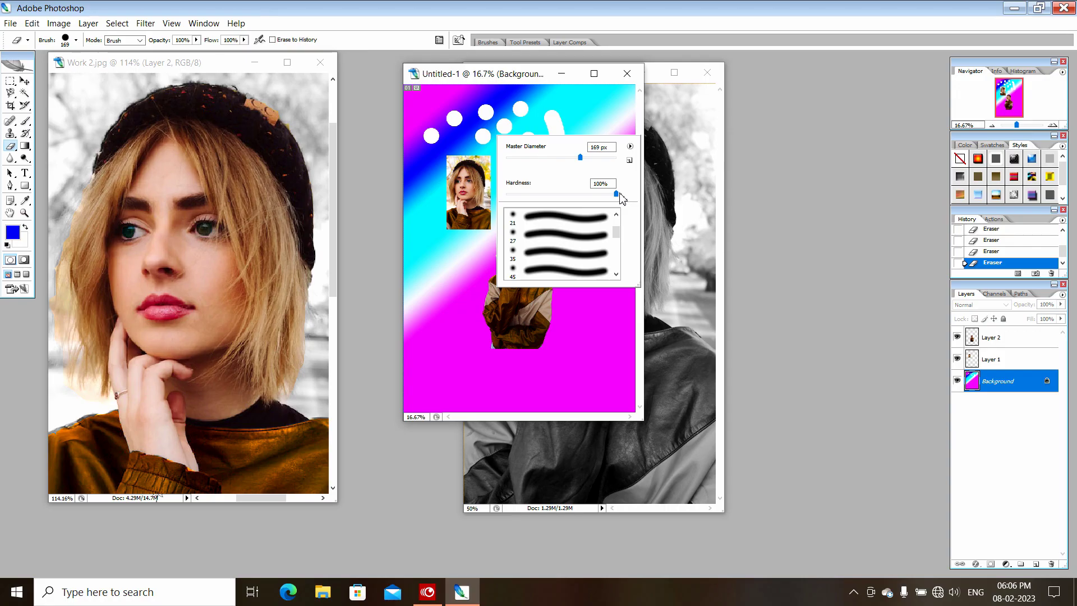
{"action": "left_click_drag", "start_coordinate": [610, 253], "coordinate": [564, 257]}
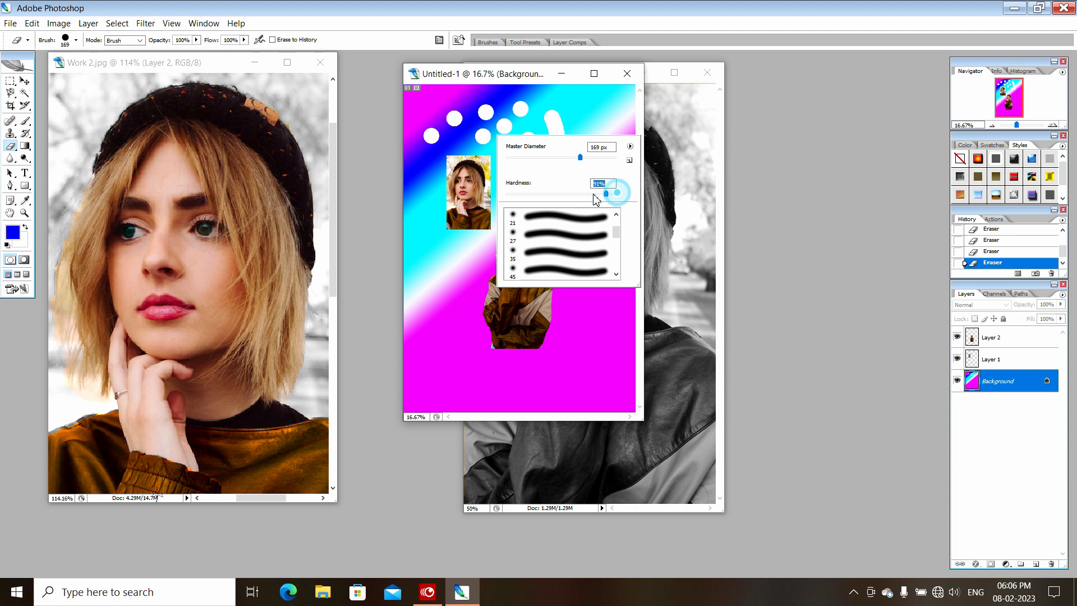
{"action": "left_click", "coordinate": [452, 138]}
{"action": "mouse_move", "coordinate": [452, 138]}
{"action": "left_mouse_down"}
{"action": "mouse_move", "coordinate": [498, 154]}
{"action": "mouse_move", "coordinate": [497, 260]}
{"action": "mouse_move", "coordinate": [527, 265]}
{"action": "mouse_move", "coordinate": [544, 242]}
{"action": "mouse_move", "coordinate": [537, 205]}
{"action": "mouse_move", "coordinate": [450, 215]}
{"action": "mouse_move", "coordinate": [459, 143]}
{"action": "mouse_move", "coordinate": [479, 182]}
{"action": "mouse_move", "coordinate": [455, 239]}
{"action": "mouse_move", "coordinate": [479, 287]}
{"action": "left_mouse_up"}
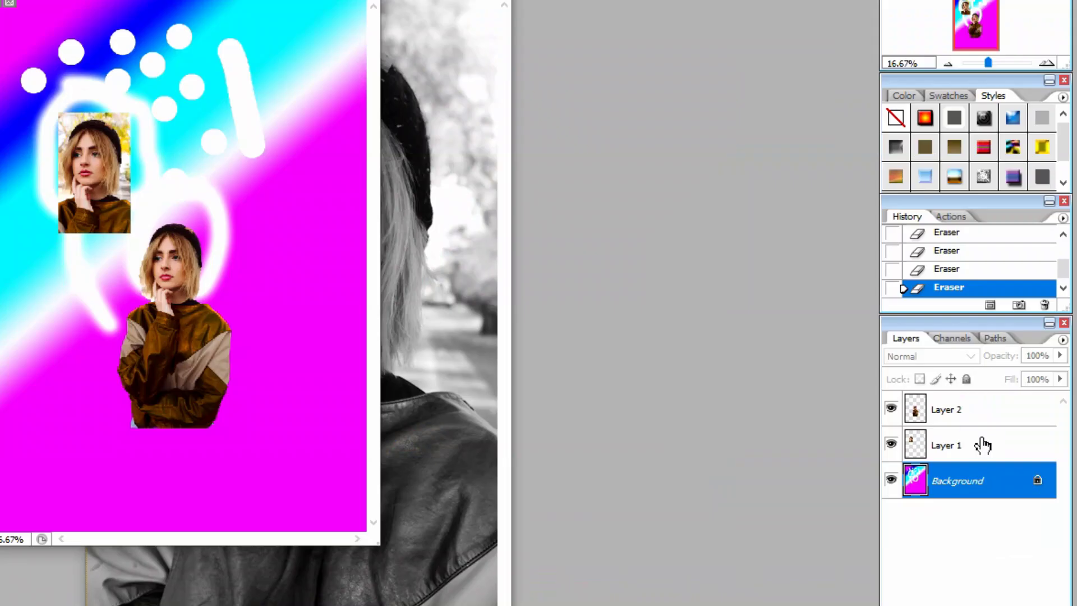
Try to erase parts of the small portrait on Layer 1 with the soft 169 px eraser.
{"action": "left_click", "coordinate": [1011, 359]}
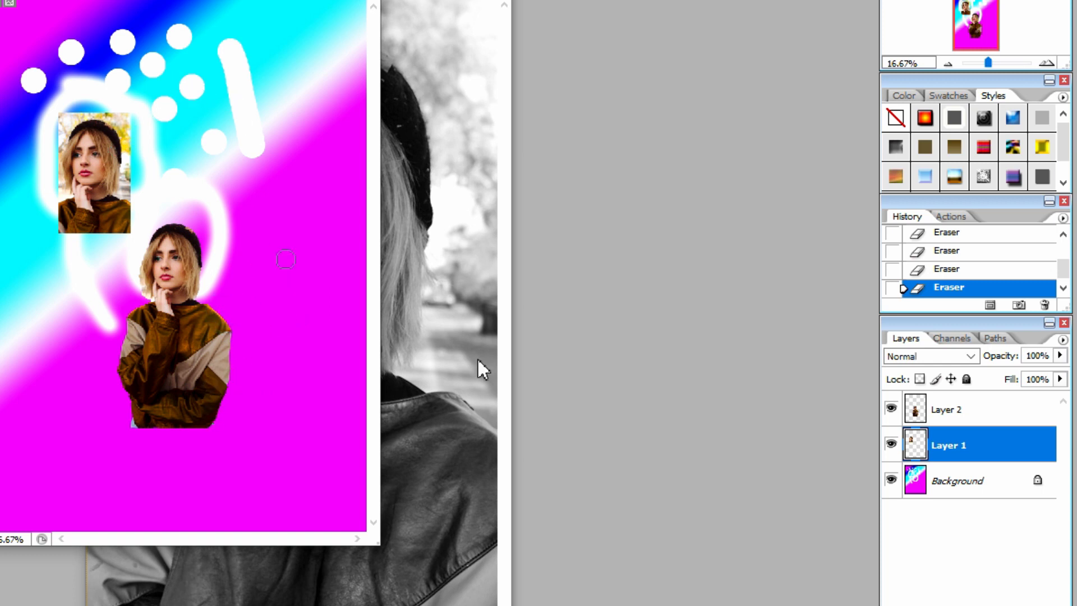
{"action": "mouse_move", "coordinate": [159, 175]}
{"action": "left_mouse_down"}
{"action": "mouse_move", "coordinate": [66, 248]}
{"action": "mouse_move", "coordinate": [101, 205]}
{"action": "mouse_move", "coordinate": [158, 168]}
{"action": "mouse_move", "coordinate": [46, 240]}
{"action": "mouse_move", "coordinate": [157, 158]}
{"action": "mouse_move", "coordinate": [40, 210]}
{"action": "left_mouse_up"}
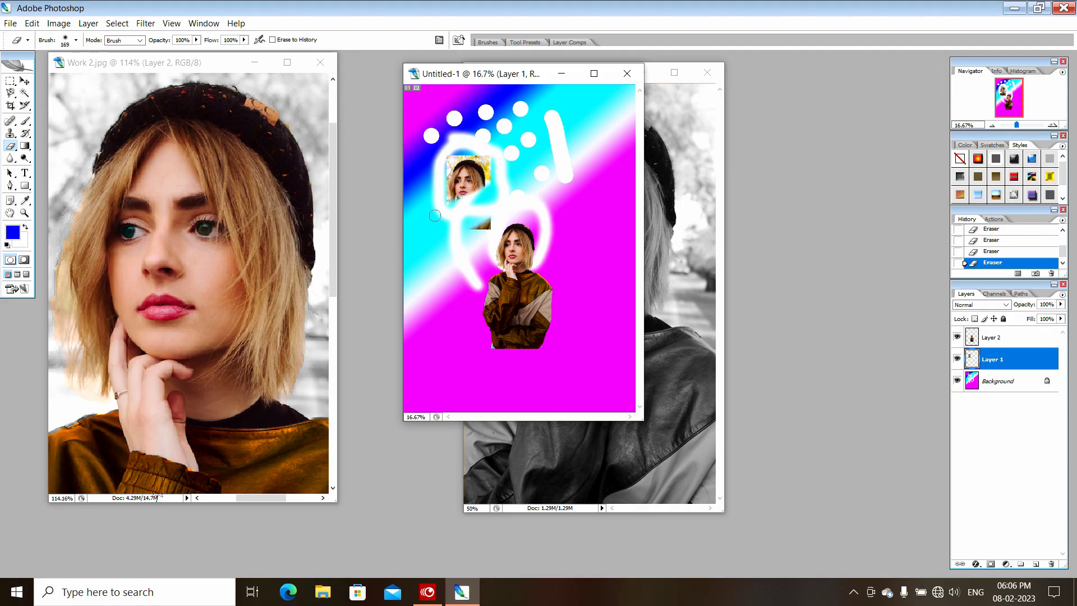
{"action": "mouse_move", "coordinate": [491, 179]}
{"action": "left_mouse_down"}
{"action": "mouse_move", "coordinate": [442, 198]}
{"action": "mouse_move", "coordinate": [491, 165]}
{"action": "mouse_move", "coordinate": [453, 166]}
{"action": "left_mouse_up"}
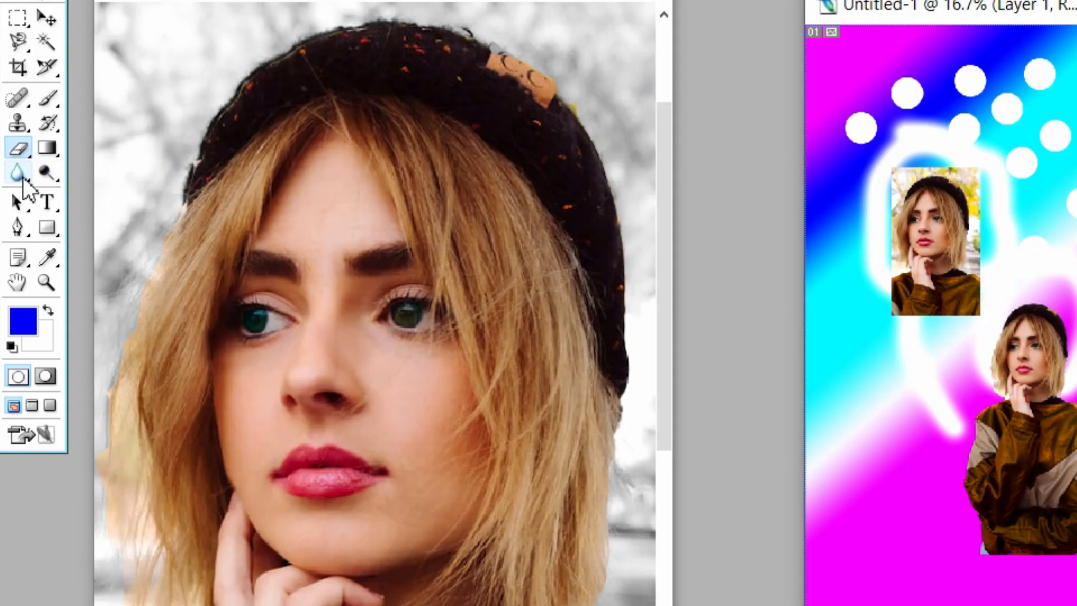
Switch to the Blur Tool in Work 2.jpg and set its brush diameter to 54 px.
{"action": "left_click", "coordinate": [23, 178]}
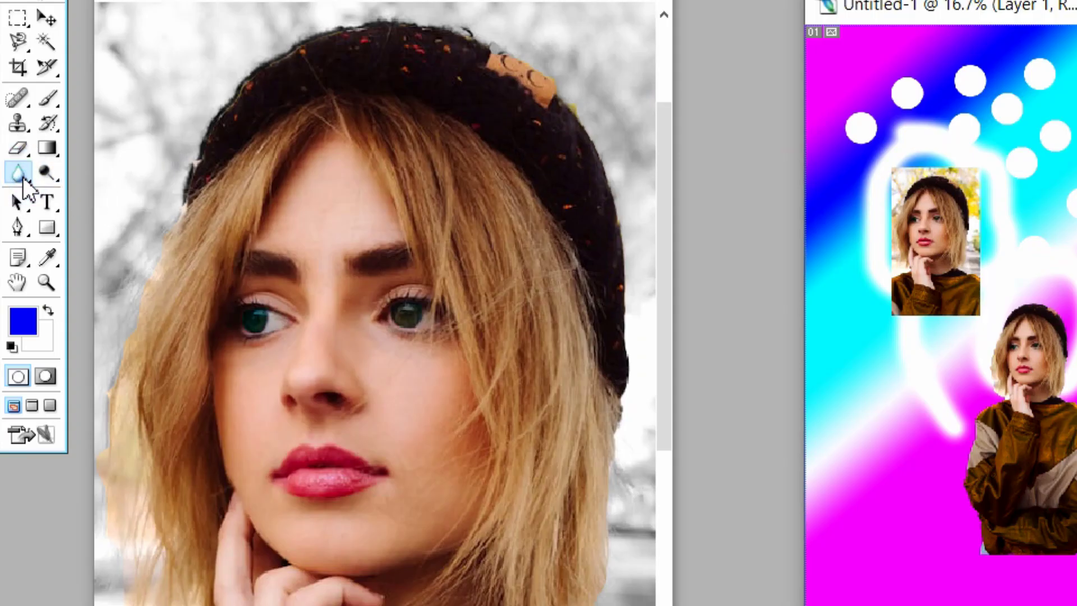
{"action": "right_click", "coordinate": [23, 178]}
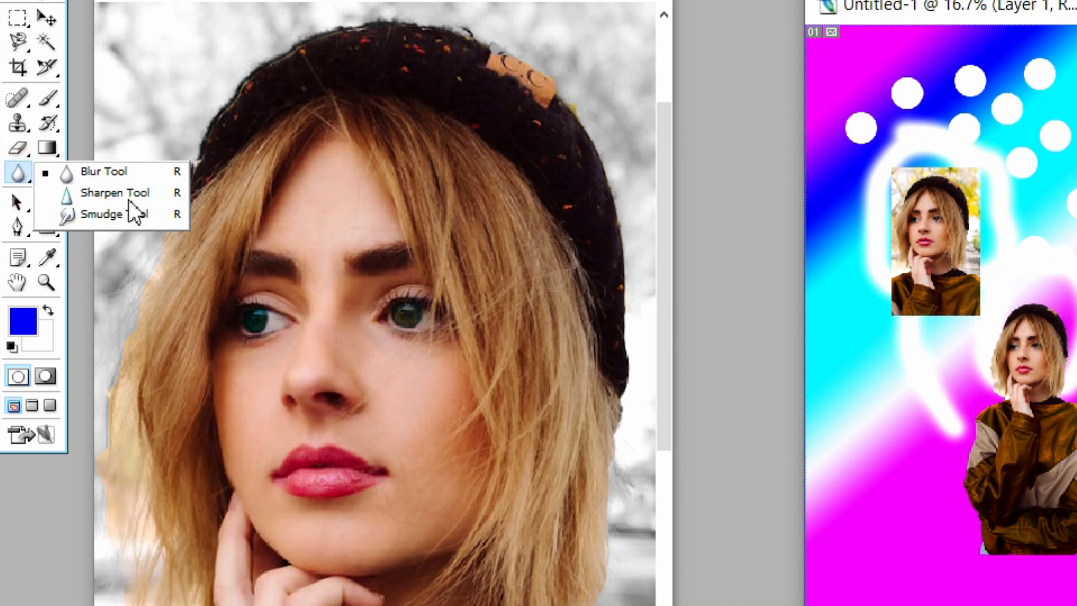
{"action": "left_click", "coordinate": [406, 193]}
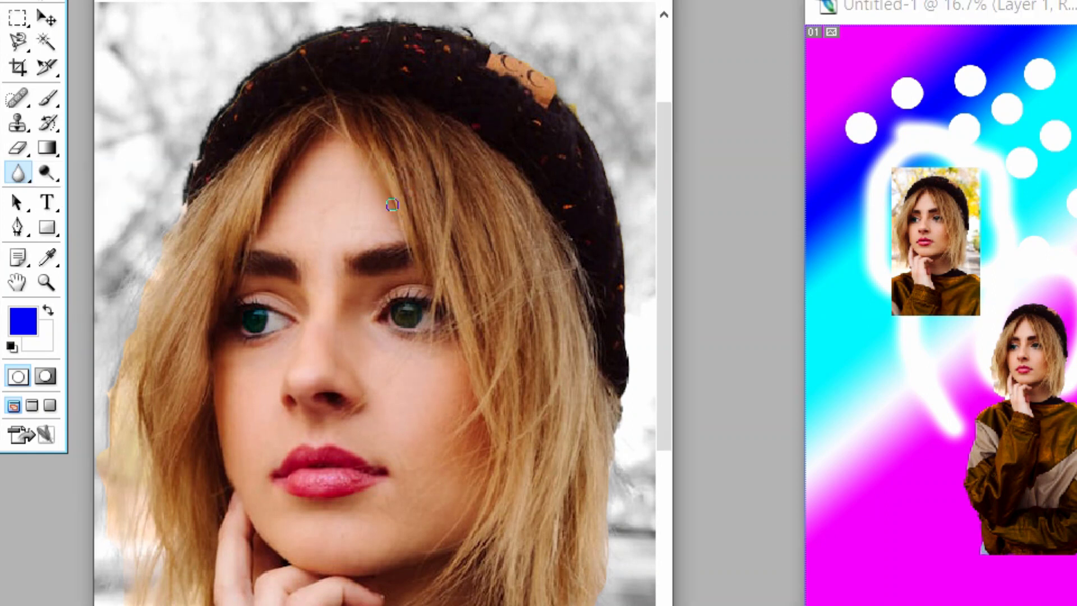
{"action": "right_click", "coordinate": [367, 240]}
{"action": "left_click", "coordinate": [453, 285]}
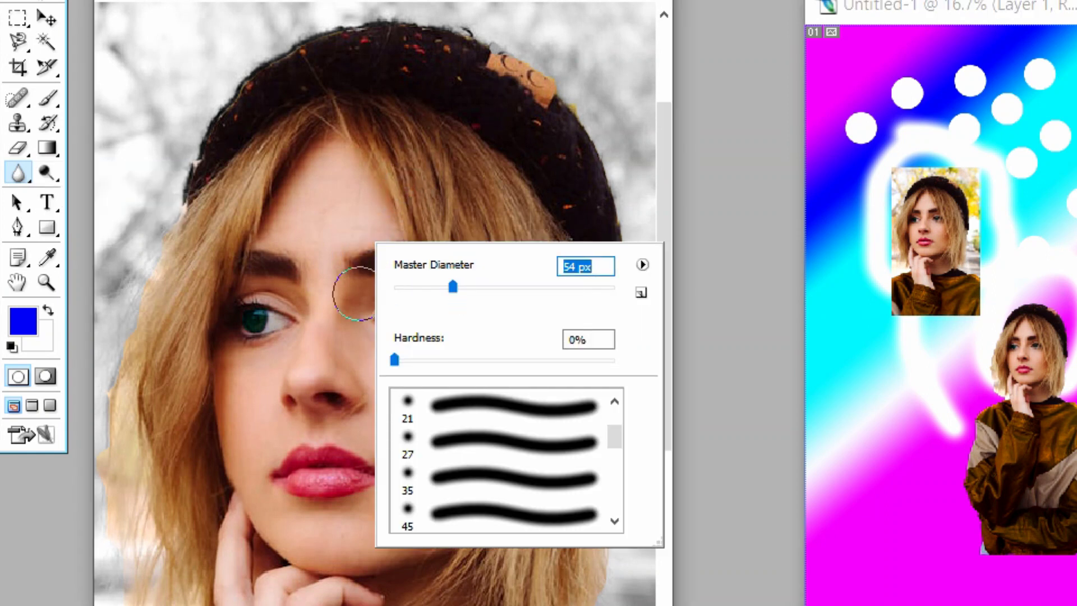
{"action": "left_click", "coordinate": [322, 206]}
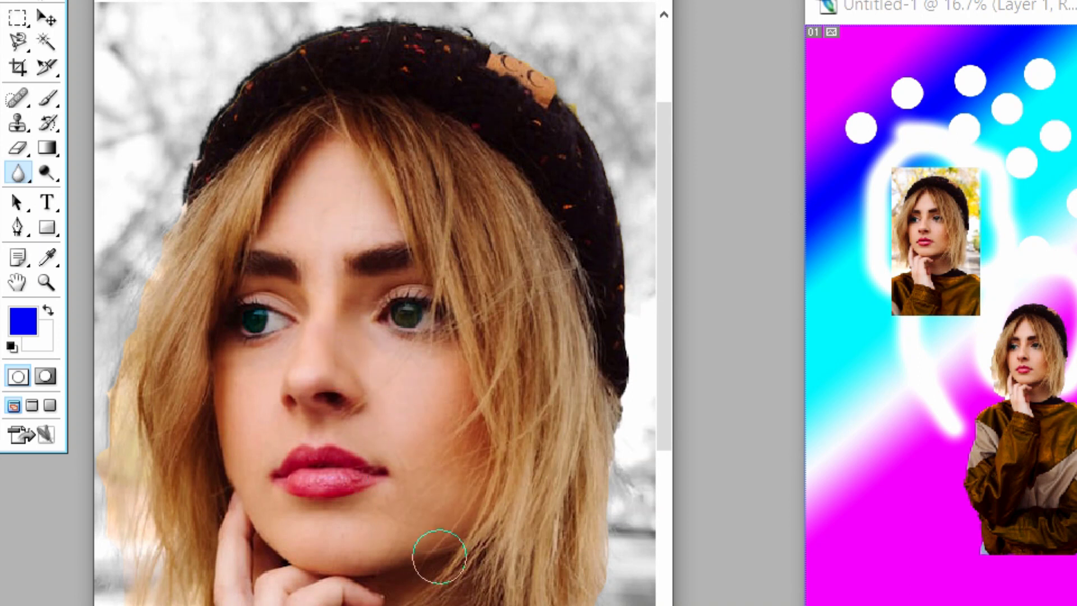
Blur the hair beside the woman's jaw and the edge of her chin.
{"action": "left_click", "coordinate": [458, 561]}
{"action": "left_click", "coordinate": [435, 558]}
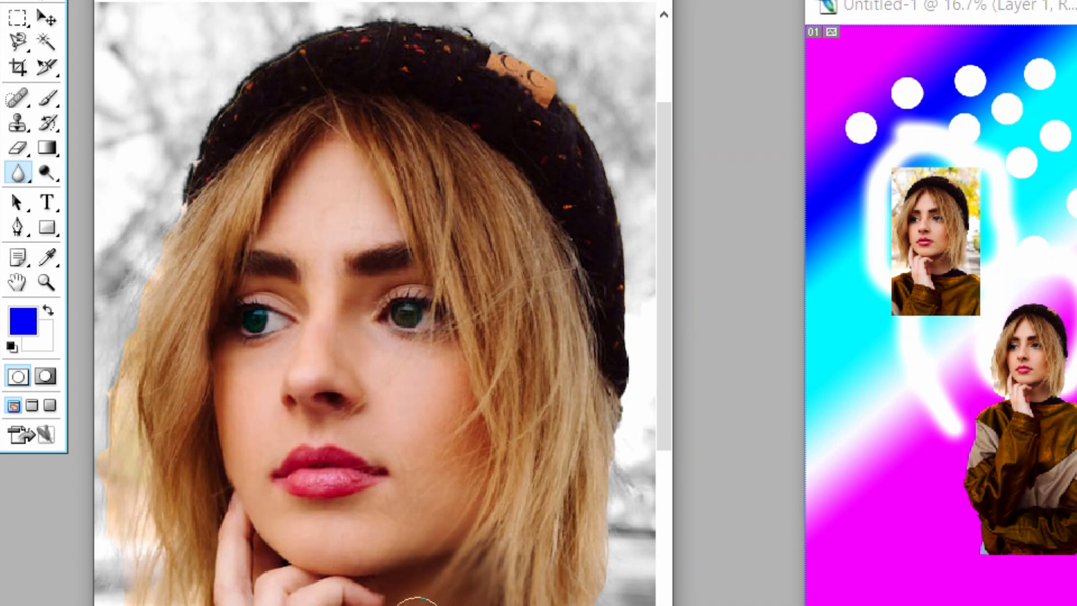
{"action": "left_click", "coordinate": [360, 553]}
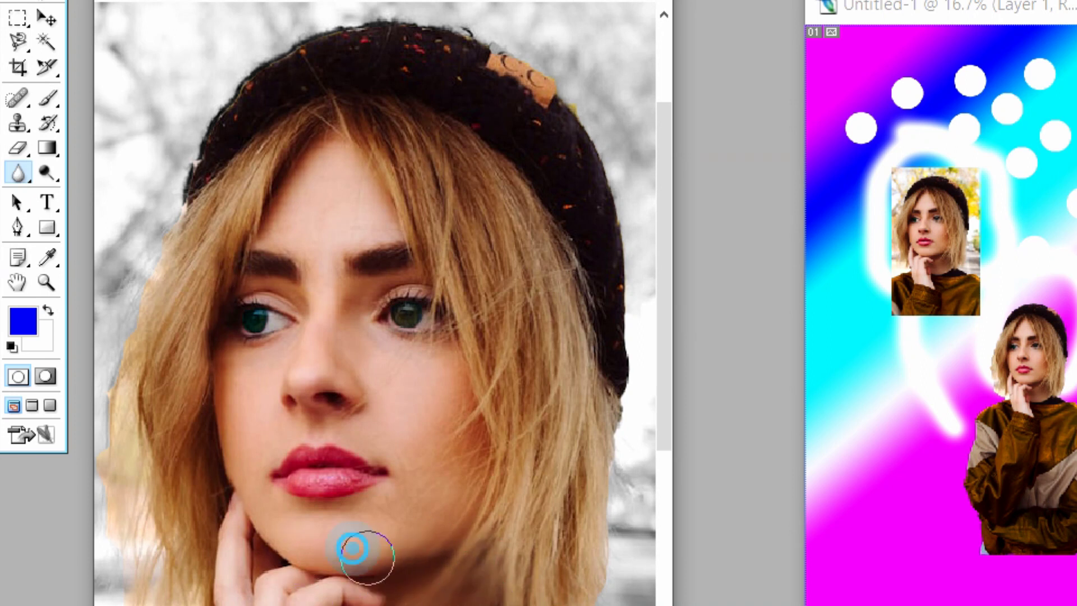
{"action": "left_click", "coordinate": [356, 551]}
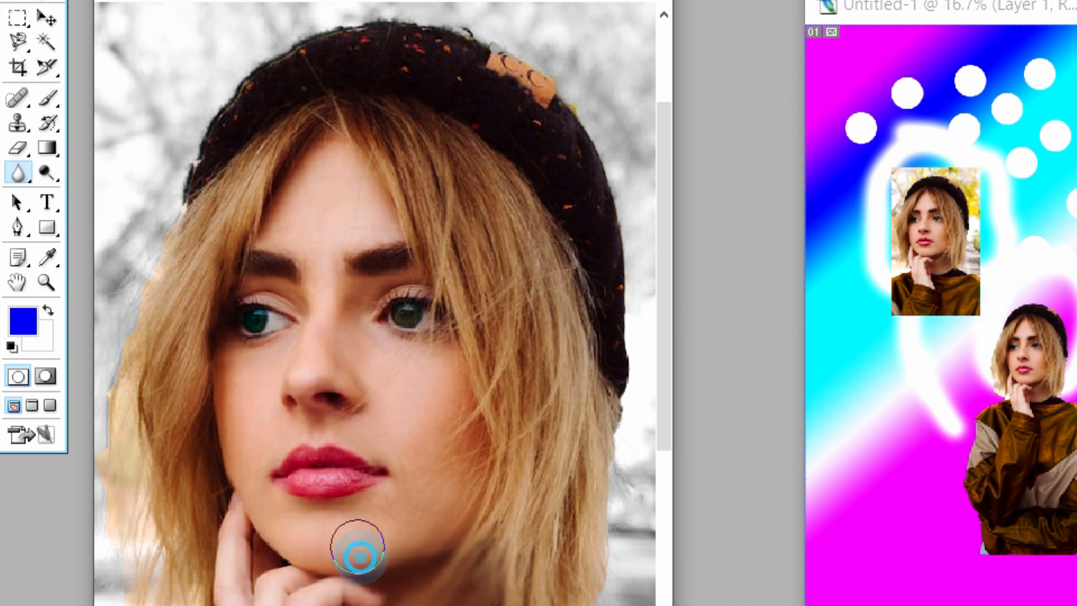
Try blurring the woman's lips and eyes, and undo those blur strokes.
{"action": "left_click", "coordinate": [324, 467]}
{"action": "left_click_drag", "start_coordinate": [314, 466], "coordinate": [357, 463]}
{"action": "left_click", "coordinate": [413, 317]}
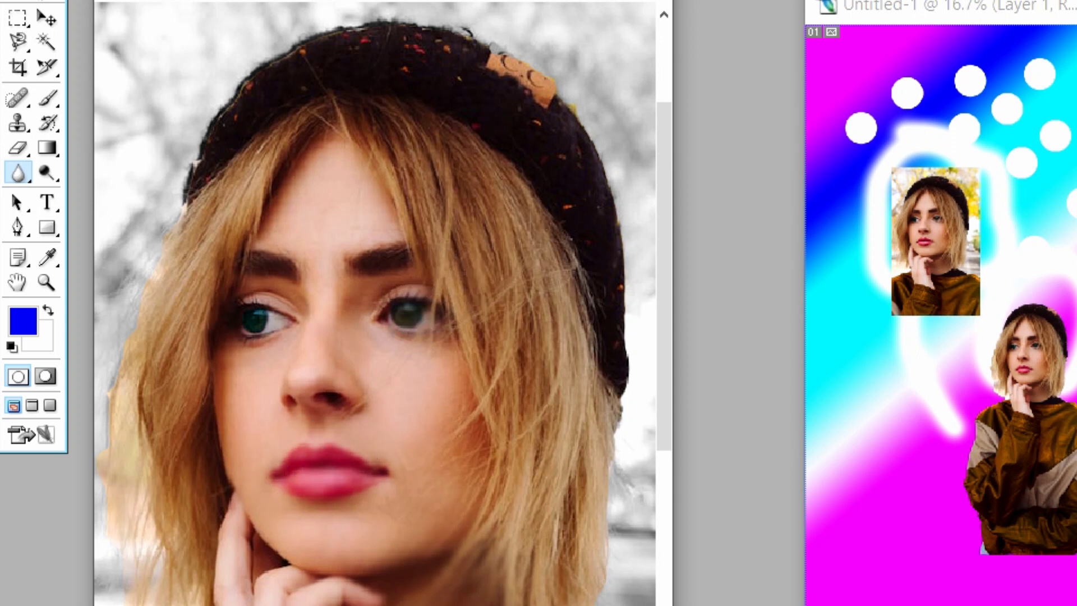
{"action": "left_click", "coordinate": [132, 228]}
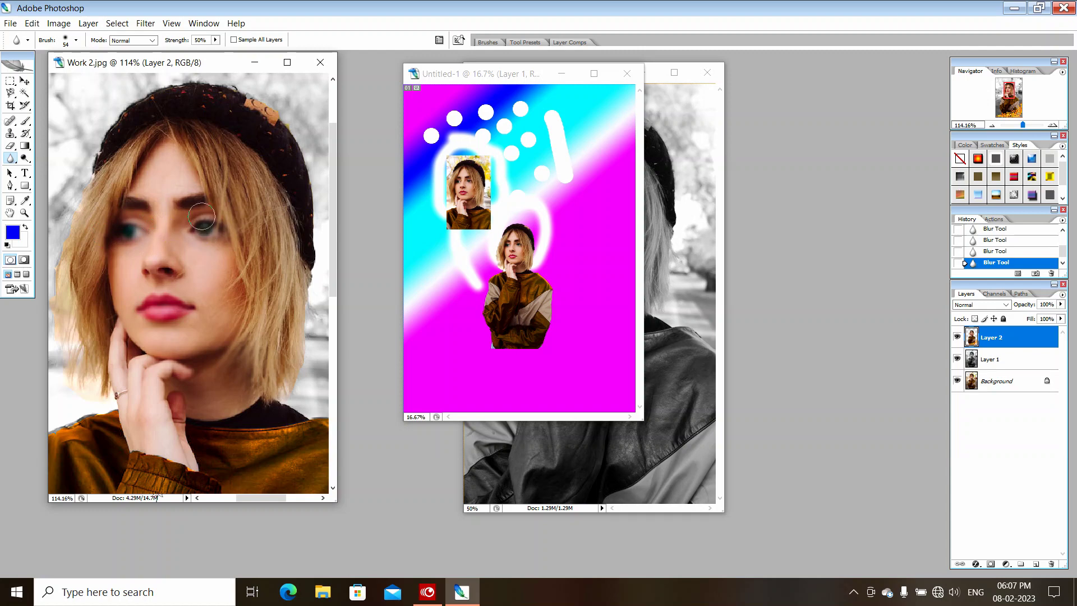
{"action": "key", "text": "ctrl+alt+z"}
{"action": "key", "text": "ctrl+alt+z"}
{"action": "key", "text": "ctrl+alt+z"}
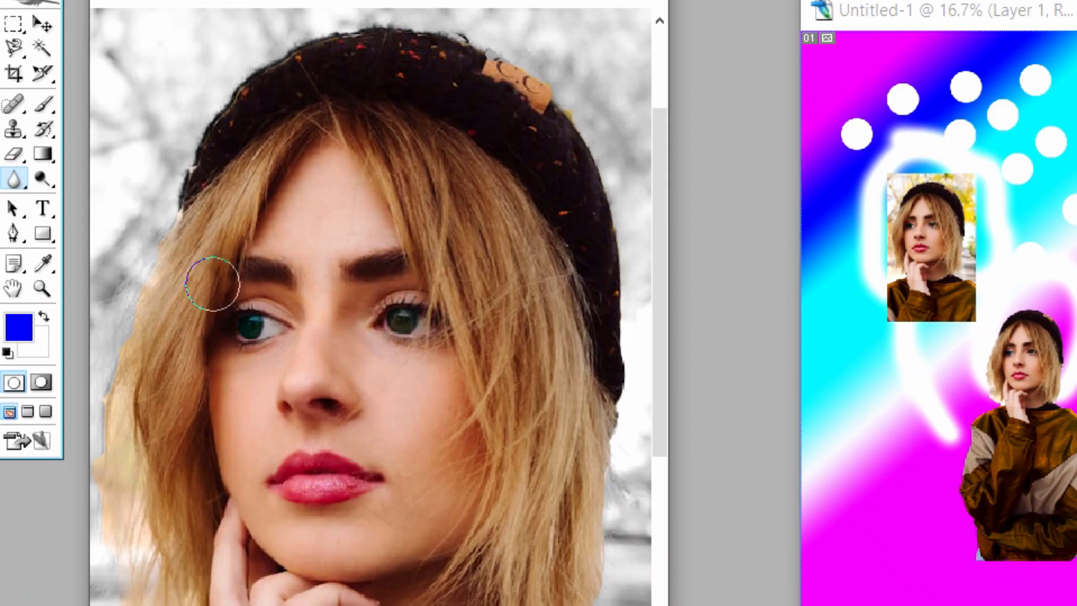
Sharpen the woman's hair and face using the Sharpen Tool with a 66 px brush.
{"action": "left_click_drag", "start_coordinate": [15, 183], "coordinate": [123, 202]}
{"action": "right_click", "coordinate": [288, 247]}
{"action": "left_click", "coordinate": [389, 289]}
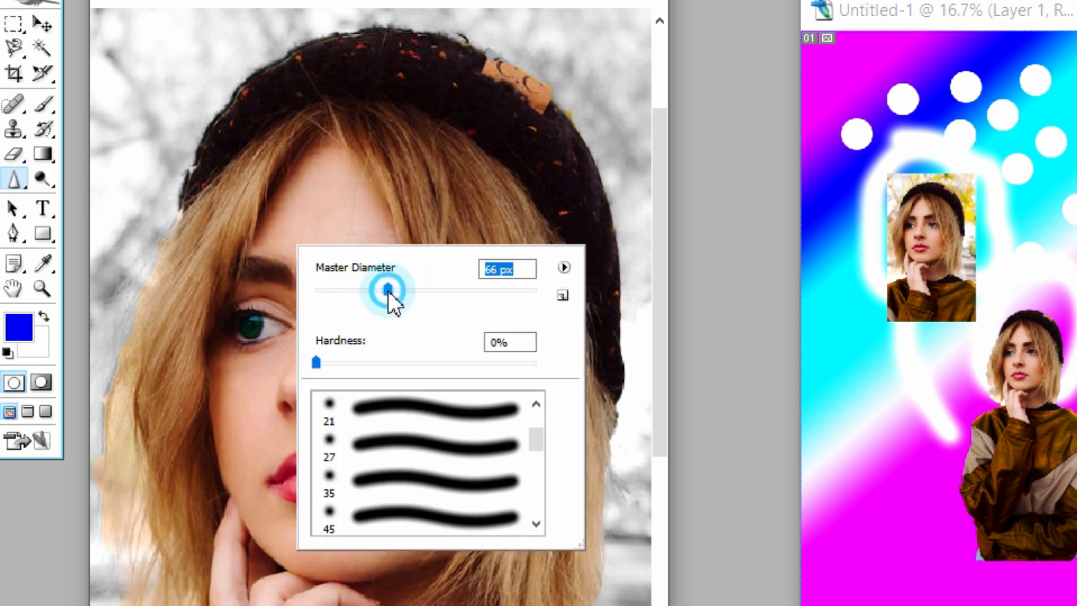
{"action": "left_click", "coordinate": [405, 171]}
{"action": "mouse_move", "coordinate": [495, 435]}
{"action": "left_mouse_down"}
{"action": "mouse_move", "coordinate": [492, 493]}
{"action": "mouse_move", "coordinate": [509, 397]}
{"action": "mouse_move", "coordinate": [541, 419]}
{"action": "mouse_move", "coordinate": [542, 296]}
{"action": "mouse_move", "coordinate": [562, 520]}
{"action": "mouse_move", "coordinate": [543, 468]}
{"action": "mouse_move", "coordinate": [562, 602]}
{"action": "mouse_move", "coordinate": [583, 530]}
{"action": "mouse_move", "coordinate": [589, 303]}
{"action": "mouse_move", "coordinate": [528, 189]}
{"action": "mouse_move", "coordinate": [550, 333]}
{"action": "mouse_move", "coordinate": [476, 175]}
{"action": "mouse_move", "coordinate": [528, 337]}
{"action": "mouse_move", "coordinate": [381, 206]}
{"action": "mouse_move", "coordinate": [253, 194]}
{"action": "mouse_move", "coordinate": [247, 165]}
{"action": "mouse_move", "coordinate": [158, 377]}
{"action": "mouse_move", "coordinate": [163, 300]}
{"action": "mouse_move", "coordinate": [200, 201]}
{"action": "mouse_move", "coordinate": [300, 473]}
{"action": "mouse_move", "coordinate": [393, 479]}
{"action": "mouse_move", "coordinate": [278, 482]}
{"action": "mouse_move", "coordinate": [306, 349]}
{"action": "mouse_move", "coordinate": [290, 300]}
{"action": "mouse_move", "coordinate": [253, 363]}
{"action": "mouse_move", "coordinate": [391, 329]}
{"action": "left_mouse_up"}
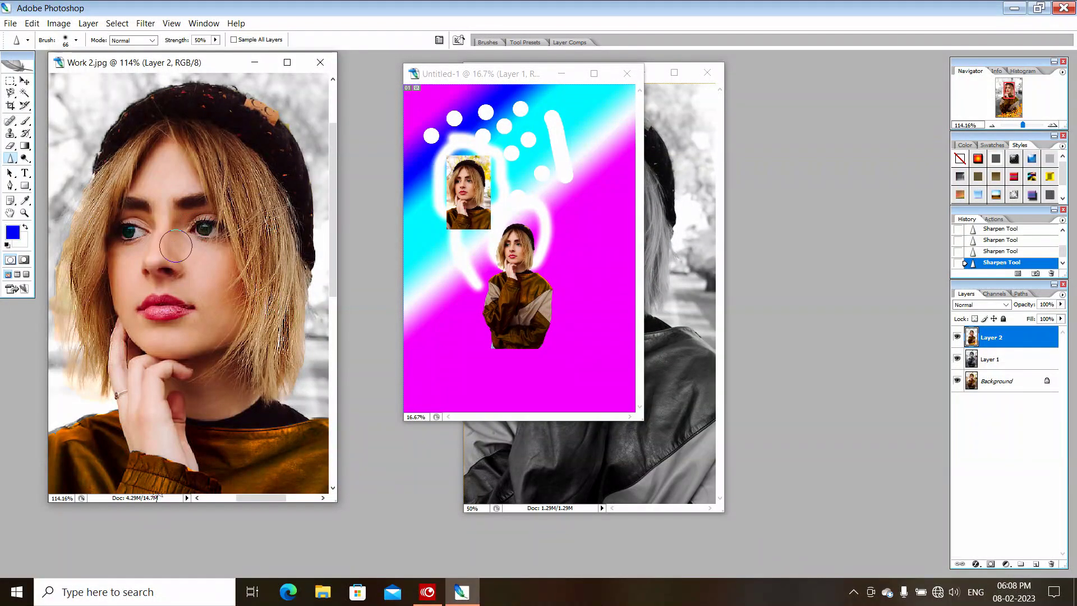
{"action": "mouse_move", "coordinate": [176, 246]}
{"action": "left_mouse_down"}
{"action": "mouse_move", "coordinate": [172, 197]}
{"action": "mouse_move", "coordinate": [193, 198]}
{"action": "mouse_move", "coordinate": [139, 206]}
{"action": "left_mouse_up"}
{"action": "left_click_drag", "start_coordinate": [252, 97], "coordinate": [301, 147]}
Undo the sharpening strokes and redo them to compare the portrait before and after.
{"action": "key", "text": "ctrl+alt+z"}
{"action": "key", "text": "ctrl+alt+z"}
{"action": "key", "text": "ctrl+alt+z"}
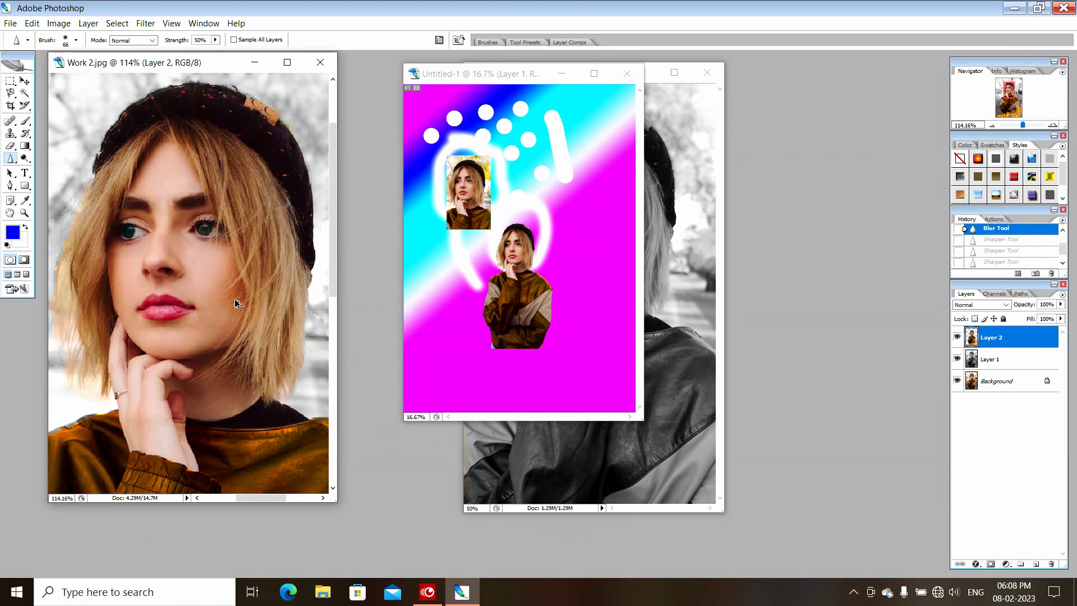
{"action": "key", "text": "ctrl+shift+z"}
{"action": "key", "text": "ctrl+shift+z"}
{"action": "key", "text": "ctrl+shift+z"}
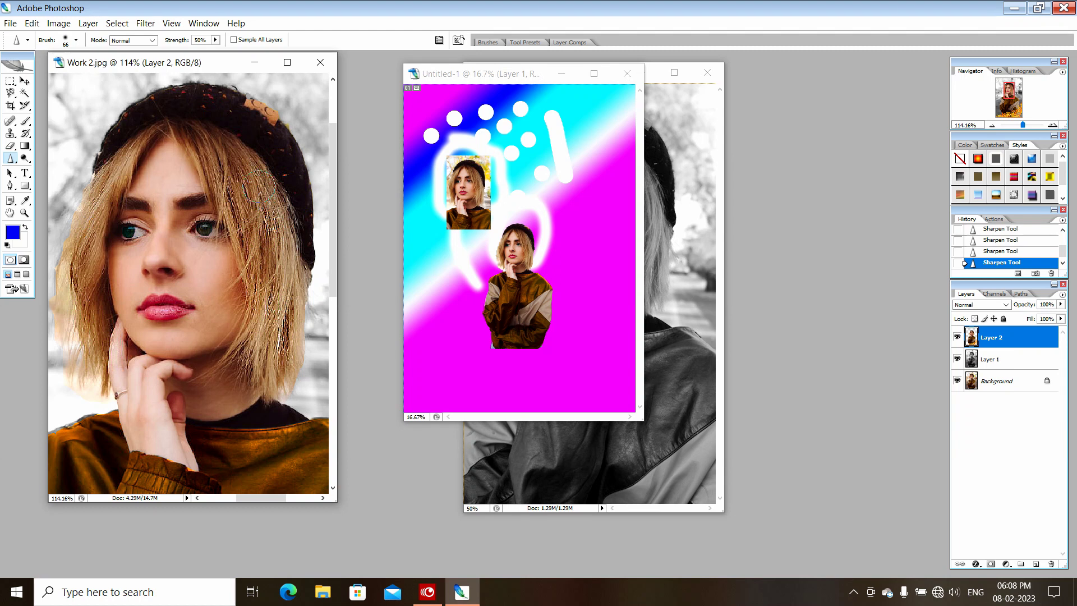
Switch to the Smudge Tool and set its brush diameter to 88 px.
{"action": "left_click_drag", "start_coordinate": [11, 163], "coordinate": [50, 177]}
{"action": "right_click", "coordinate": [170, 164]}
{"action": "left_click", "coordinate": [213, 186]}
{"action": "left_click", "coordinate": [232, 187]}
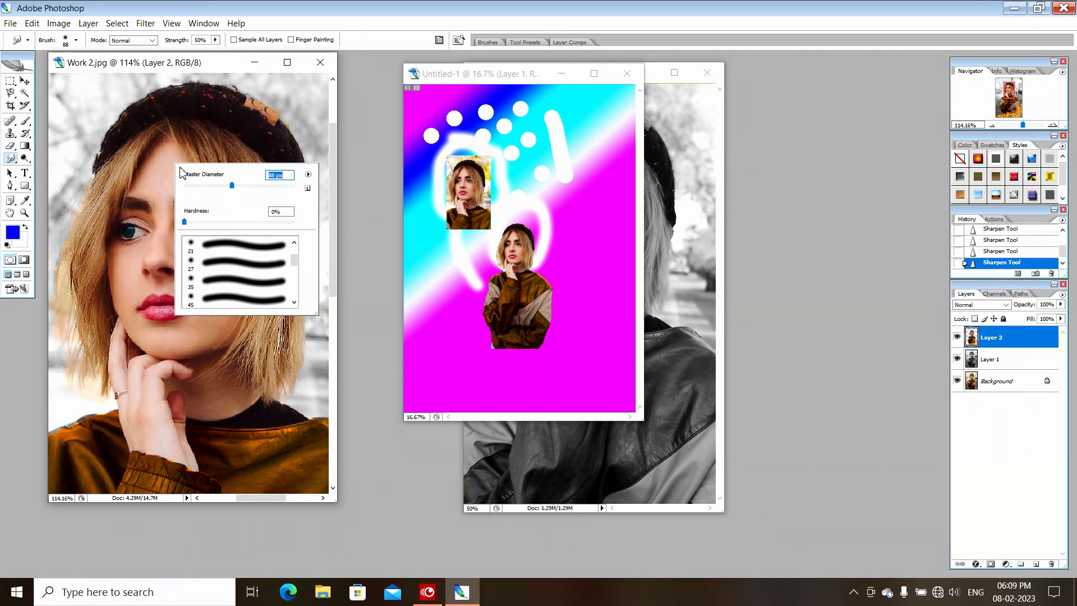
Try long downward smudges across the woman's face, undoing each one.
{"action": "left_click_drag", "start_coordinate": [155, 163], "coordinate": [154, 474]}
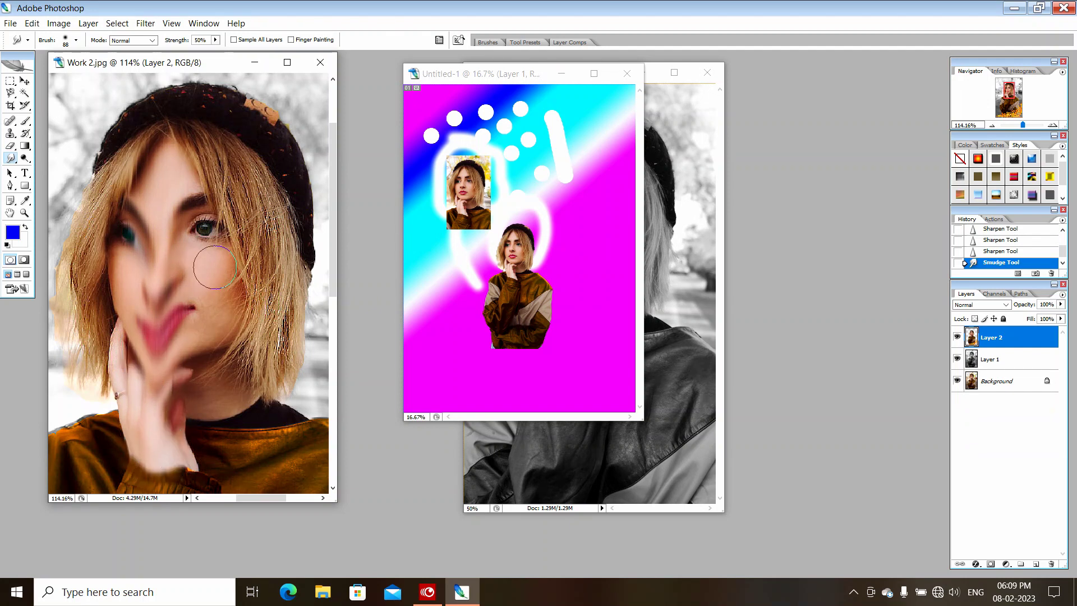
{"action": "key", "text": "ctrl+z"}
{"action": "mouse_move", "coordinate": [191, 212]}
{"action": "left_mouse_down"}
{"action": "mouse_move", "coordinate": [144, 230]}
{"action": "mouse_move", "coordinate": [168, 341]}
{"action": "mouse_move", "coordinate": [210, 302]}
{"action": "mouse_move", "coordinate": [204, 226]}
{"action": "mouse_move", "coordinate": [188, 217]}
{"action": "mouse_move", "coordinate": [144, 257]}
{"action": "mouse_move", "coordinate": [167, 319]}
{"action": "mouse_move", "coordinate": [180, 260]}
{"action": "mouse_move", "coordinate": [206, 256]}
{"action": "mouse_move", "coordinate": [160, 284]}
{"action": "mouse_move", "coordinate": [181, 230]}
{"action": "mouse_move", "coordinate": [160, 302]}
{"action": "mouse_move", "coordinate": [181, 193]}
{"action": "mouse_move", "coordinate": [147, 231]}
{"action": "mouse_move", "coordinate": [190, 336]}
{"action": "mouse_move", "coordinate": [166, 216]}
{"action": "mouse_move", "coordinate": [135, 340]}
{"action": "mouse_move", "coordinate": [185, 235]}
{"action": "mouse_move", "coordinate": [160, 317]}
{"action": "mouse_move", "coordinate": [169, 231]}
{"action": "mouse_move", "coordinate": [166, 378]}
{"action": "mouse_move", "coordinate": [185, 244]}
{"action": "mouse_move", "coordinate": [164, 256]}
{"action": "mouse_move", "coordinate": [205, 301]}
{"action": "mouse_move", "coordinate": [181, 222]}
{"action": "mouse_move", "coordinate": [182, 320]}
{"action": "mouse_move", "coordinate": [167, 267]}
{"action": "mouse_move", "coordinate": [165, 301]}
{"action": "mouse_move", "coordinate": [188, 239]}
{"action": "mouse_move", "coordinate": [146, 304]}
{"action": "mouse_move", "coordinate": [175, 346]}
{"action": "mouse_move", "coordinate": [146, 286]}
{"action": "mouse_move", "coordinate": [176, 324]}
{"action": "mouse_move", "coordinate": [212, 262]}
{"action": "mouse_move", "coordinate": [164, 301]}
{"action": "mouse_move", "coordinate": [207, 259]}
{"action": "mouse_move", "coordinate": [173, 212]}
{"action": "mouse_move", "coordinate": [147, 253]}
{"action": "mouse_move", "coordinate": [151, 199]}
{"action": "mouse_move", "coordinate": [138, 358]}
{"action": "mouse_move", "coordinate": [157, 253]}
{"action": "mouse_move", "coordinate": [175, 388]}
{"action": "mouse_move", "coordinate": [157, 254]}
{"action": "mouse_move", "coordinate": [151, 376]}
{"action": "mouse_move", "coordinate": [166, 264]}
{"action": "mouse_move", "coordinate": [160, 390]}
{"action": "mouse_move", "coordinate": [183, 268]}
{"action": "mouse_move", "coordinate": [137, 388]}
{"action": "mouse_move", "coordinate": [163, 303]}
{"action": "mouse_move", "coordinate": [103, 310]}
{"action": "mouse_move", "coordinate": [173, 417]}
{"action": "mouse_move", "coordinate": [152, 317]}
{"action": "mouse_move", "coordinate": [187, 431]}
{"action": "mouse_move", "coordinate": [218, 353]}
{"action": "mouse_move", "coordinate": [160, 434]}
{"action": "mouse_move", "coordinate": [248, 360]}
{"action": "mouse_move", "coordinate": [181, 454]}
{"action": "mouse_move", "coordinate": [235, 353]}
{"action": "mouse_move", "coordinate": [189, 406]}
{"action": "mouse_move", "coordinate": [263, 359]}
{"action": "mouse_move", "coordinate": [177, 377]}
{"action": "mouse_move", "coordinate": [265, 439]}
{"action": "mouse_move", "coordinate": [204, 372]}
{"action": "mouse_move", "coordinate": [266, 431]}
{"action": "mouse_move", "coordinate": [275, 393]}
{"action": "mouse_move", "coordinate": [297, 481]}
{"action": "mouse_move", "coordinate": [252, 354]}
{"action": "mouse_move", "coordinate": [275, 392]}
{"action": "mouse_move", "coordinate": [258, 366]}
{"action": "mouse_move", "coordinate": [230, 390]}
{"action": "mouse_move", "coordinate": [188, 391]}
{"action": "left_mouse_up"}
{"action": "key", "text": "ctrl+z"}
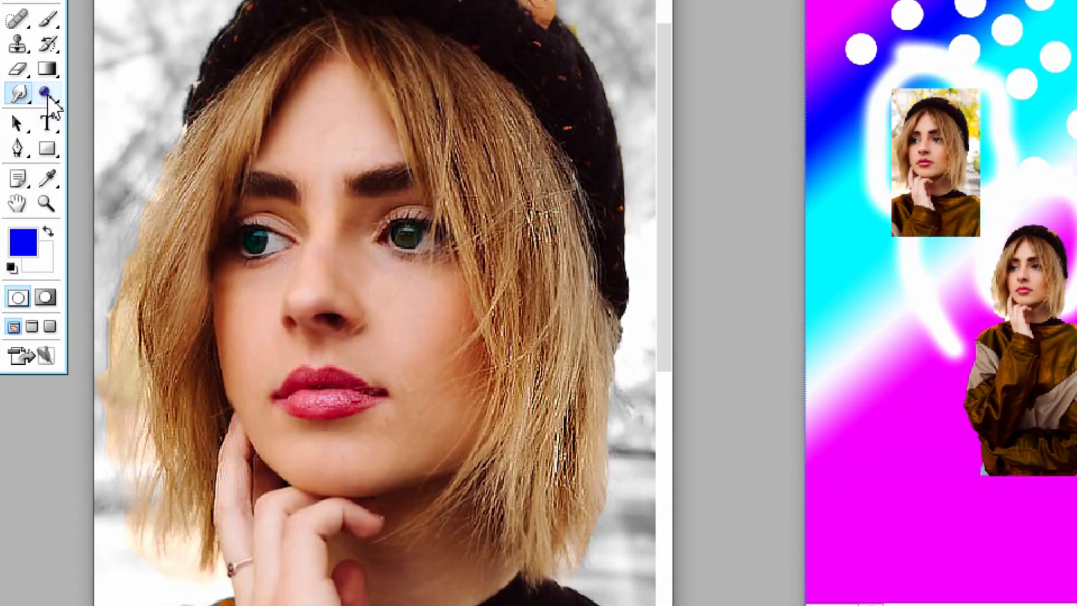
Try lightening the eye area and cheek with the Dodge Tool on Midtones at 50% exposure, and undo the strokes.
{"action": "left_click", "coordinate": [47, 94]}
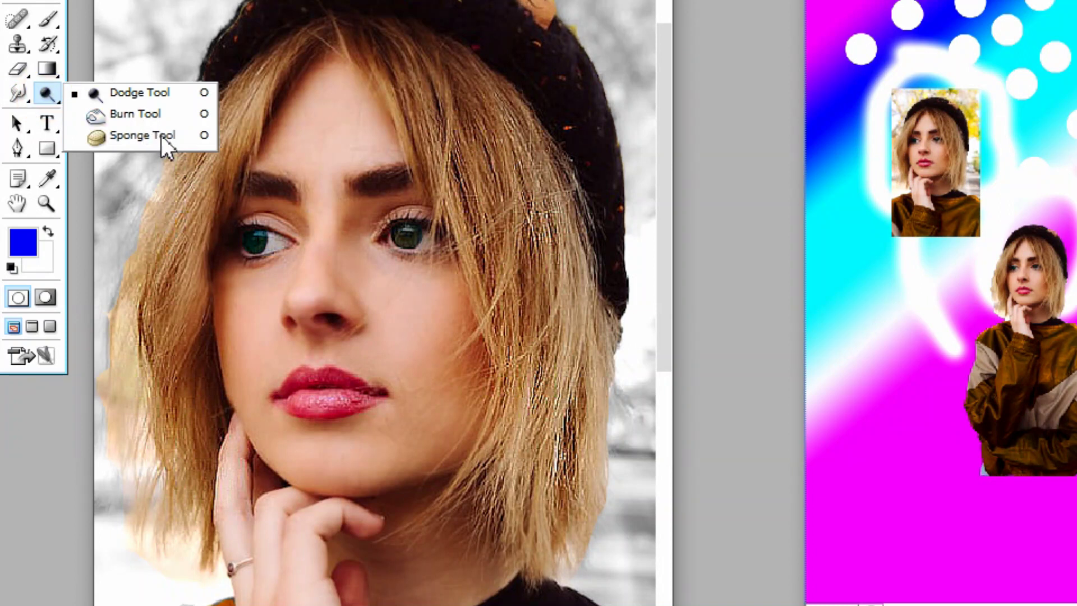
{"action": "left_click", "coordinate": [158, 98]}
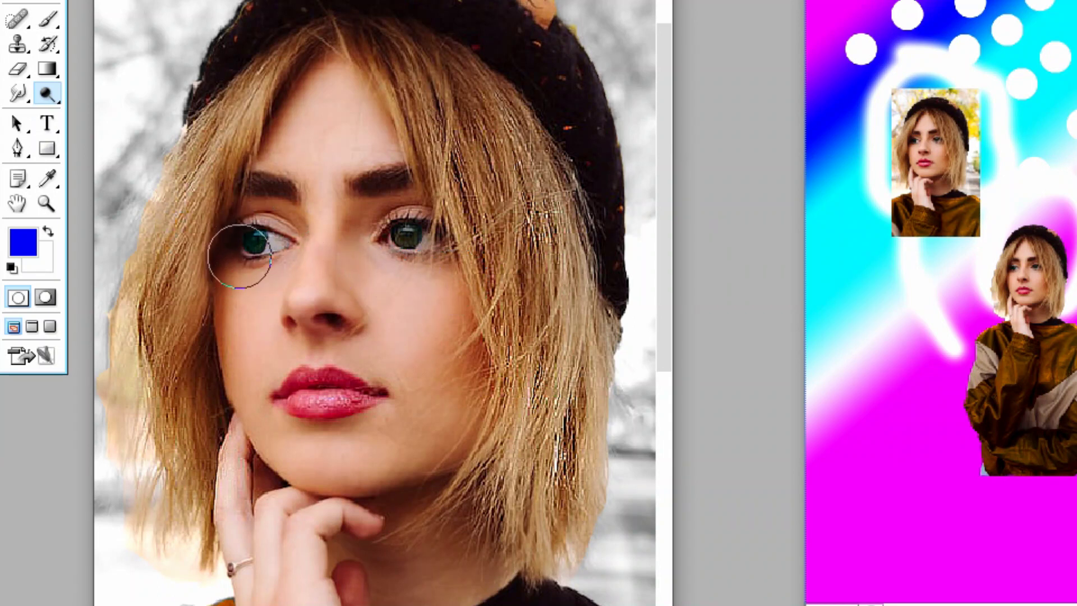
{"action": "mouse_move", "coordinate": [255, 221]}
{"action": "left_mouse_down"}
{"action": "mouse_move", "coordinate": [262, 213]}
{"action": "mouse_move", "coordinate": [229, 339]}
{"action": "mouse_move", "coordinate": [223, 293]}
{"action": "mouse_move", "coordinate": [229, 390]}
{"action": "mouse_move", "coordinate": [236, 378]}
{"action": "mouse_move", "coordinate": [399, 522]}
{"action": "mouse_move", "coordinate": [373, 507]}
{"action": "mouse_move", "coordinate": [321, 575]}
{"action": "mouse_move", "coordinate": [481, 578]}
{"action": "mouse_move", "coordinate": [497, 565]}
{"action": "mouse_move", "coordinate": [428, 524]}
{"action": "mouse_move", "coordinate": [389, 546]}
{"action": "mouse_move", "coordinate": [469, 355]}
{"action": "mouse_move", "coordinate": [447, 264]}
{"action": "mouse_move", "coordinate": [469, 396]}
{"action": "mouse_move", "coordinate": [479, 319]}
{"action": "mouse_move", "coordinate": [457, 325]}
{"action": "mouse_move", "coordinate": [418, 241]}
{"action": "mouse_move", "coordinate": [361, 228]}
{"action": "mouse_move", "coordinate": [372, 189]}
{"action": "mouse_move", "coordinate": [301, 91]}
{"action": "mouse_move", "coordinate": [365, 157]}
{"action": "mouse_move", "coordinate": [318, 109]}
{"action": "mouse_move", "coordinate": [335, 312]}
{"action": "mouse_move", "coordinate": [235, 399]}
{"action": "mouse_move", "coordinate": [407, 408]}
{"action": "mouse_move", "coordinate": [245, 433]}
{"action": "mouse_move", "coordinate": [489, 403]}
{"action": "mouse_move", "coordinate": [495, 340]}
{"action": "left_mouse_up"}
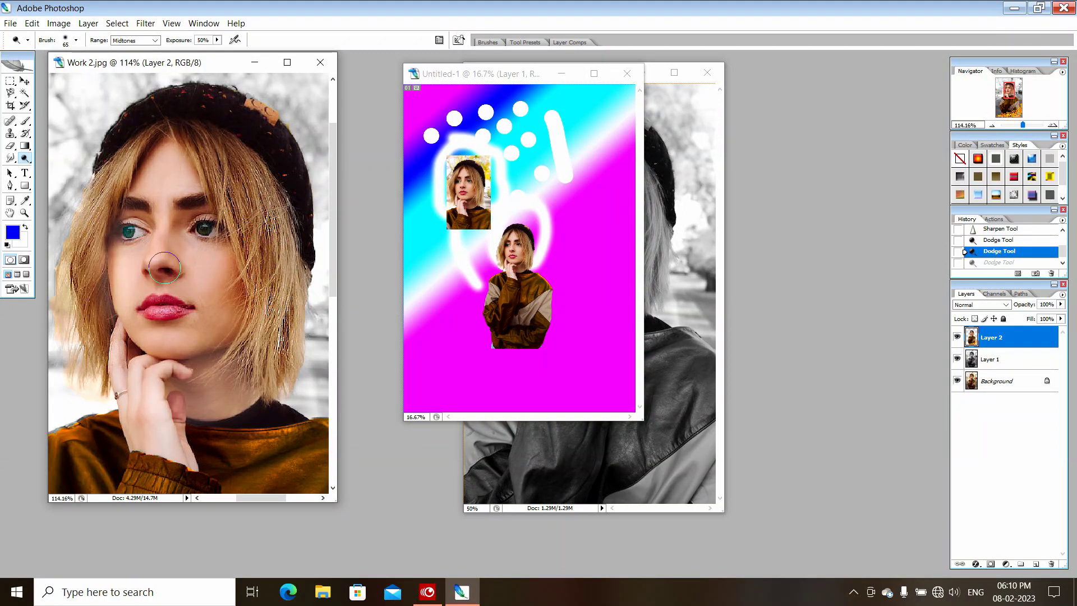
{"action": "key", "text": "ctrl+alt+z"}
{"action": "key", "text": "ctrl+alt+z"}
{"action": "key", "text": "ctrl+alt+z"}
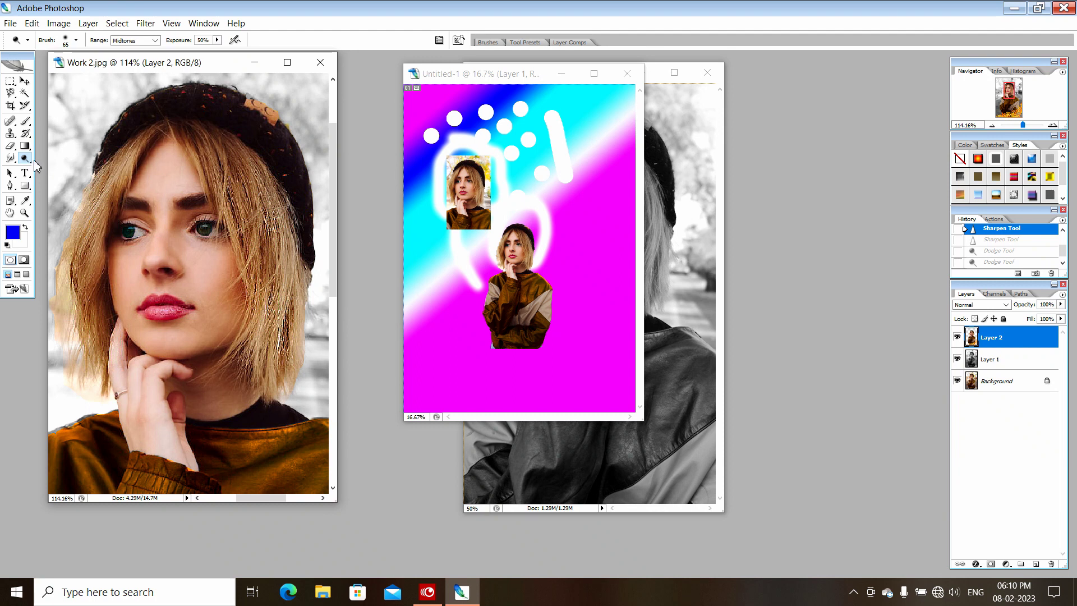
Darken parts of the woman's face and hair with the Burn Tool on Midtones at 50% exposure.
{"action": "left_click", "coordinate": [25, 159]}
{"action": "left_click", "coordinate": [82, 169]}
{"action": "left_click", "coordinate": [174, 149]}
{"action": "left_click_drag", "start_coordinate": [162, 200], "coordinate": [180, 175]}
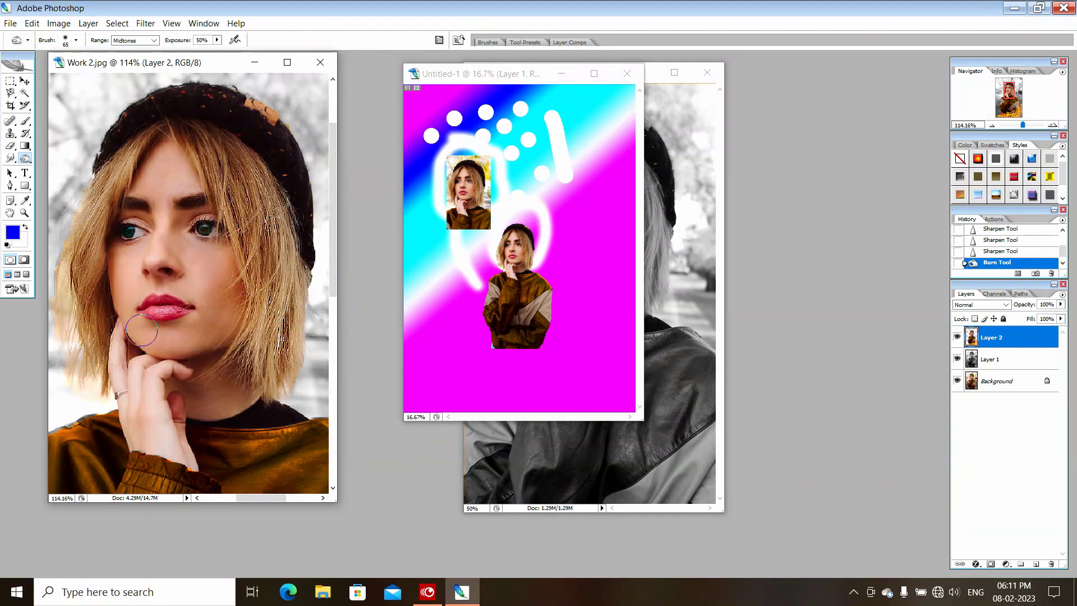
{"action": "left_click", "coordinate": [181, 252]}
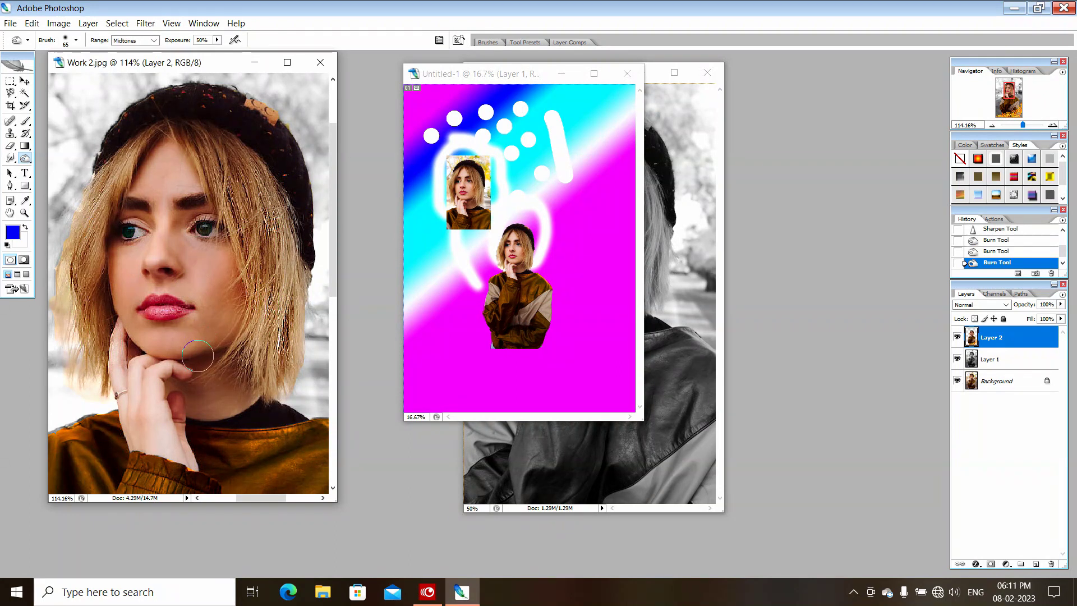
{"action": "mouse_move", "coordinate": [164, 210]}
{"action": "left_mouse_down"}
{"action": "mouse_move", "coordinate": [122, 343]}
{"action": "mouse_move", "coordinate": [278, 342]}
{"action": "left_mouse_up"}
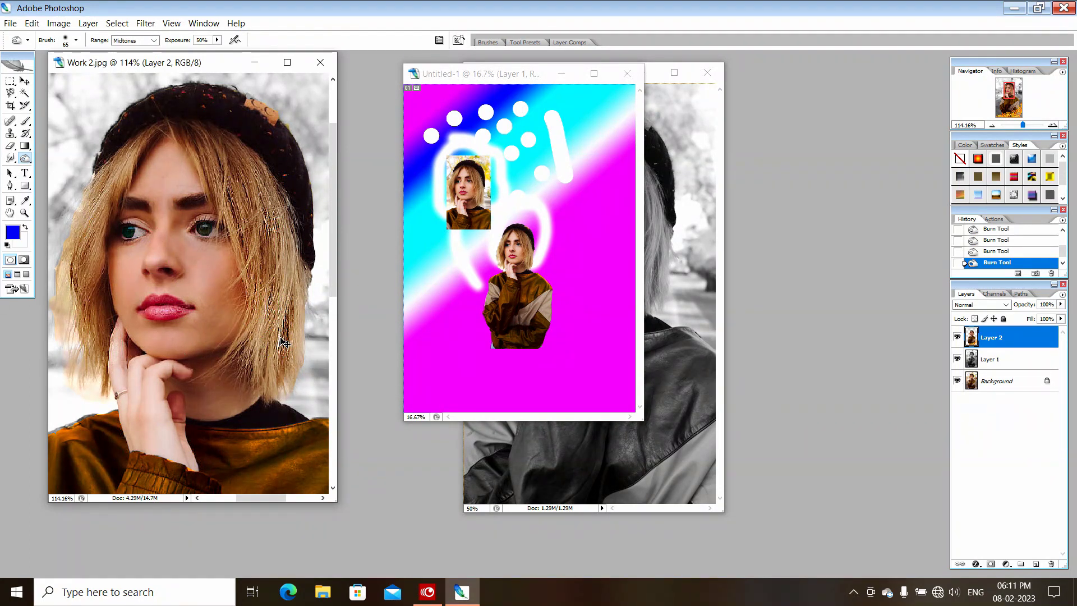
Undo the burn strokes and redo them to compare the darkened areas before and after.
{"action": "key", "text": "ctrl+alt+z"}
{"action": "key", "text": "ctrl+alt+z"}
{"action": "key", "text": "ctrl+alt+z"}
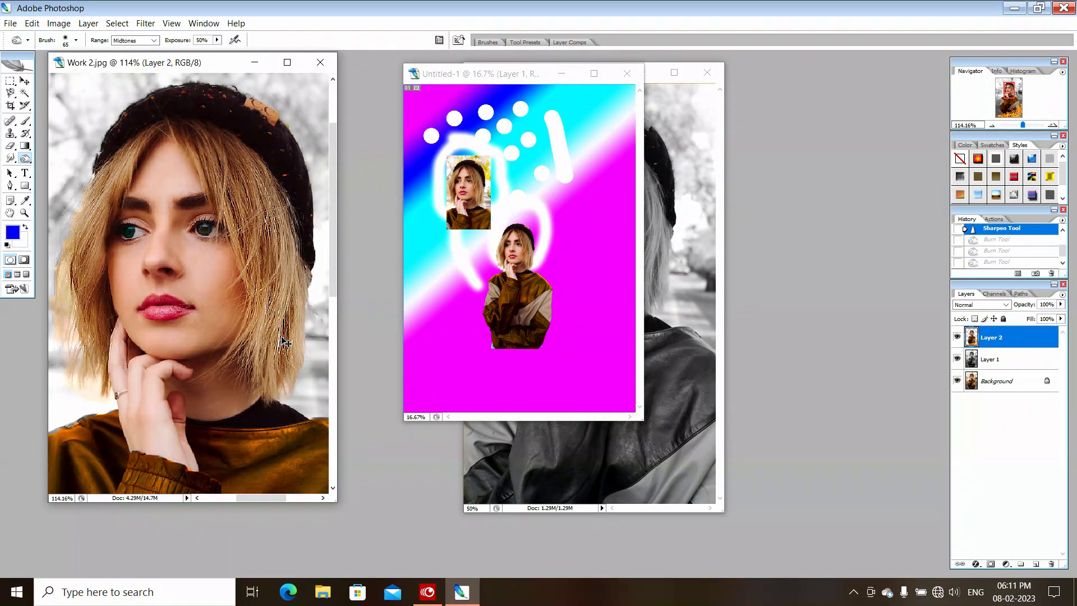
{"action": "key", "text": "ctrl+shift+z"}
{"action": "key", "text": "ctrl+shift+z"}
{"action": "key", "text": "ctrl+shift+z"}
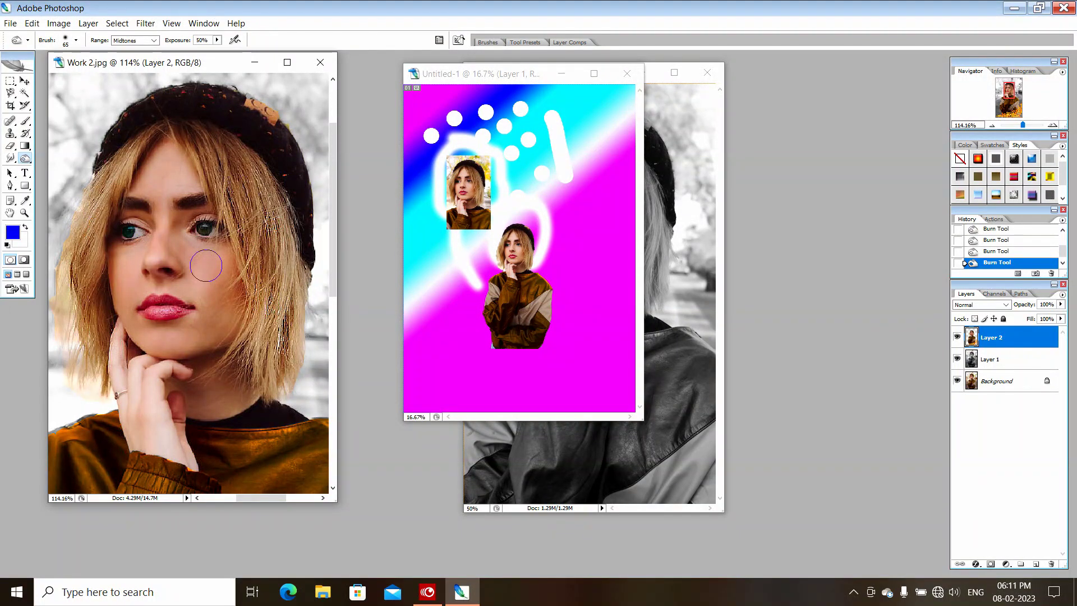
Try desaturating the woman's lips, cheeks and chin using the Sponge Tool in Desaturate mode at 50% flow.
{"action": "right_click", "coordinate": [24, 159]}
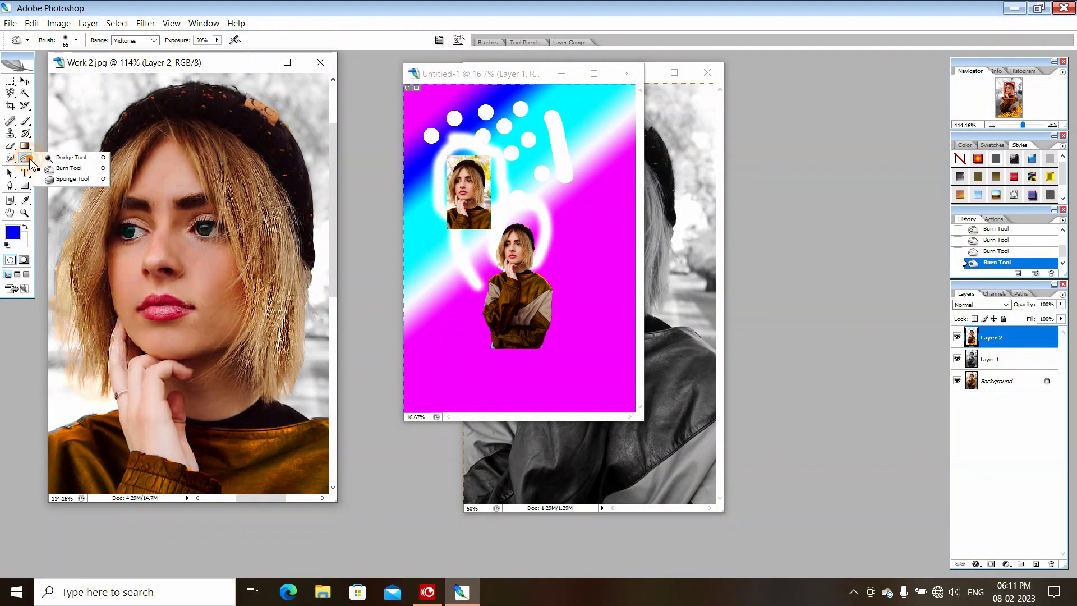
{"action": "left_click", "coordinate": [59, 180]}
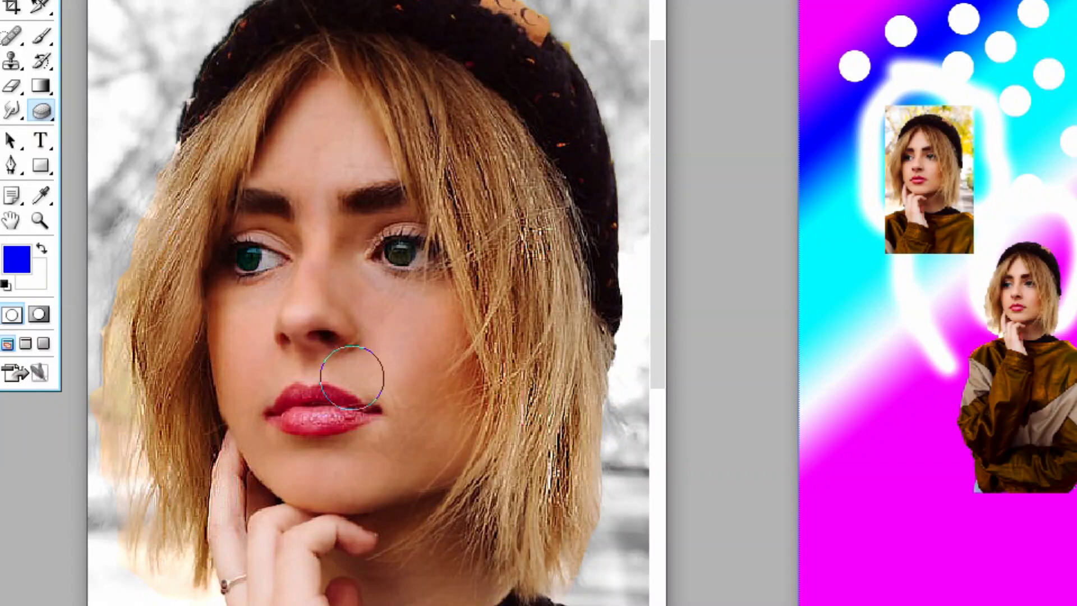
{"action": "mouse_move", "coordinate": [352, 377]}
{"action": "left_mouse_down"}
{"action": "mouse_move", "coordinate": [297, 407]}
{"action": "mouse_move", "coordinate": [332, 416]}
{"action": "mouse_move", "coordinate": [308, 409]}
{"action": "mouse_move", "coordinate": [311, 421]}
{"action": "mouse_move", "coordinate": [358, 413]}
{"action": "mouse_move", "coordinate": [281, 407]}
{"action": "mouse_move", "coordinate": [305, 396]}
{"action": "mouse_move", "coordinate": [350, 411]}
{"action": "mouse_move", "coordinate": [288, 420]}
{"action": "left_mouse_up"}
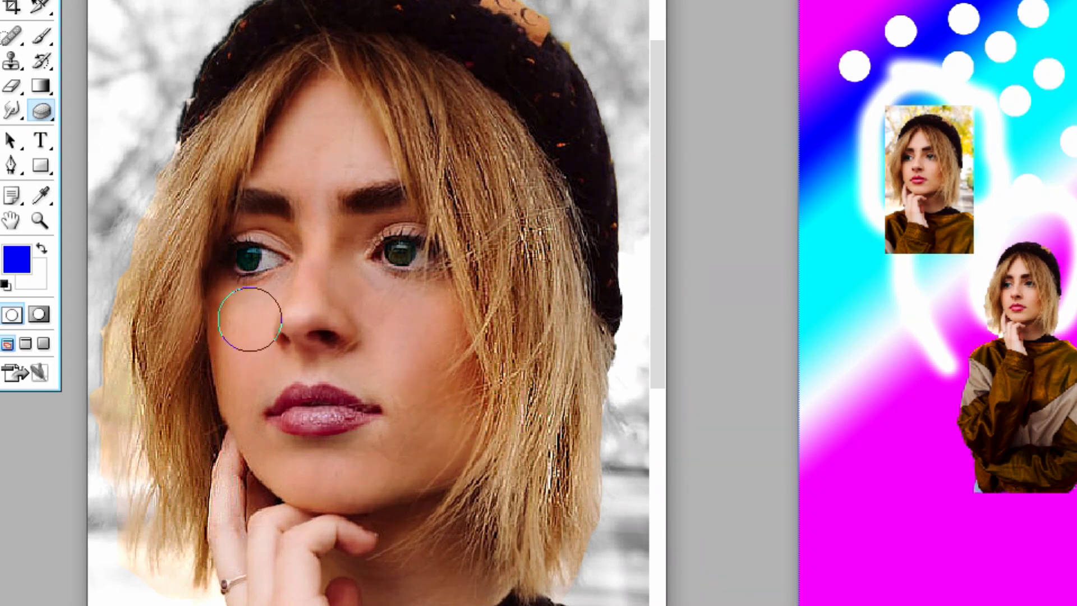
{"action": "mouse_move", "coordinate": [245, 314]}
{"action": "left_mouse_down"}
{"action": "mouse_move", "coordinate": [229, 363]}
{"action": "mouse_move", "coordinate": [230, 298]}
{"action": "mouse_move", "coordinate": [305, 289]}
{"action": "mouse_move", "coordinate": [263, 272]}
{"action": "mouse_move", "coordinate": [291, 259]}
{"action": "mouse_move", "coordinate": [241, 248]}
{"action": "mouse_move", "coordinate": [325, 236]}
{"action": "mouse_move", "coordinate": [242, 228]}
{"action": "mouse_move", "coordinate": [301, 224]}
{"action": "mouse_move", "coordinate": [251, 202]}
{"action": "mouse_move", "coordinate": [243, 209]}
{"action": "mouse_move", "coordinate": [296, 228]}
{"action": "mouse_move", "coordinate": [294, 313]}
{"action": "mouse_move", "coordinate": [314, 240]}
{"action": "mouse_move", "coordinate": [382, 205]}
{"action": "mouse_move", "coordinate": [386, 320]}
{"action": "mouse_move", "coordinate": [402, 204]}
{"action": "mouse_move", "coordinate": [413, 336]}
{"action": "mouse_move", "coordinate": [435, 238]}
{"action": "mouse_move", "coordinate": [445, 372]}
{"action": "mouse_move", "coordinate": [437, 303]}
{"action": "left_mouse_up"}
{"action": "mouse_move", "coordinate": [392, 368]}
{"action": "left_mouse_down"}
{"action": "mouse_move", "coordinate": [343, 359]}
{"action": "mouse_move", "coordinate": [431, 417]}
{"action": "mouse_move", "coordinate": [378, 435]}
{"action": "mouse_move", "coordinate": [281, 421]}
{"action": "mouse_move", "coordinate": [391, 435]}
{"action": "mouse_move", "coordinate": [269, 471]}
{"action": "mouse_move", "coordinate": [354, 489]}
{"action": "mouse_move", "coordinate": [435, 469]}
{"action": "mouse_move", "coordinate": [442, 277]}
{"action": "mouse_move", "coordinate": [342, 111]}
{"action": "mouse_move", "coordinate": [341, 199]}
{"action": "mouse_move", "coordinate": [343, 112]}
{"action": "mouse_move", "coordinate": [303, 141]}
{"action": "mouse_move", "coordinate": [296, 110]}
{"action": "mouse_move", "coordinate": [319, 78]}
{"action": "mouse_move", "coordinate": [269, 310]}
{"action": "mouse_move", "coordinate": [254, 440]}
{"action": "mouse_move", "coordinate": [233, 449]}
{"action": "mouse_move", "coordinate": [289, 500]}
{"action": "mouse_move", "coordinate": [442, 456]}
{"action": "mouse_move", "coordinate": [422, 452]}
{"action": "mouse_move", "coordinate": [400, 512]}
{"action": "left_mouse_up"}
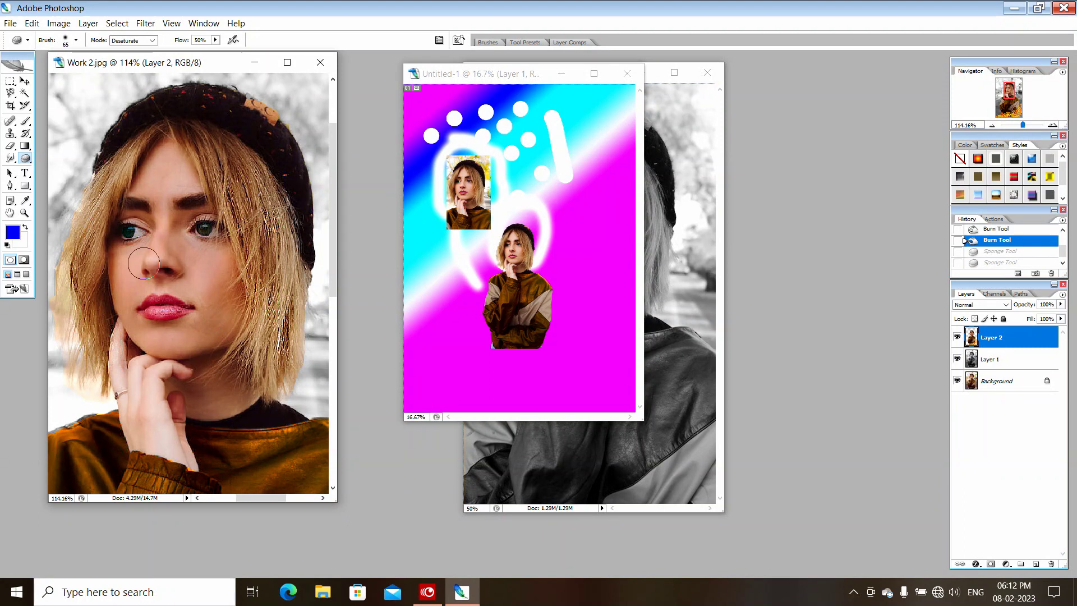
Review the tool variants grouped with the Path Selection, Pen and Notes tools, and activate the Hand Tool.
{"action": "left_click", "coordinate": [11, 179]}
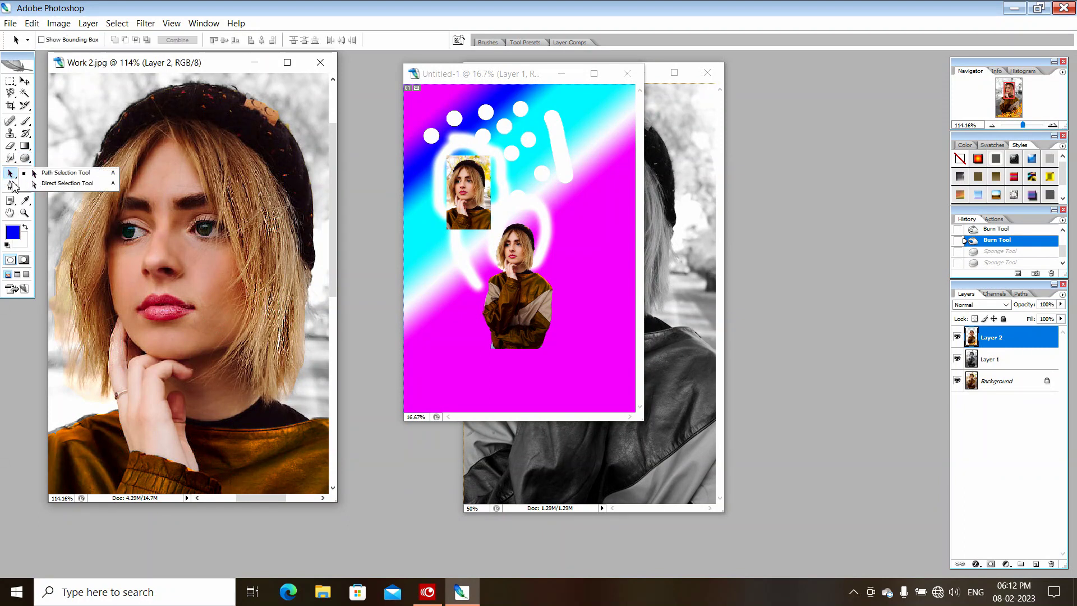
{"action": "left_click", "coordinate": [11, 187]}
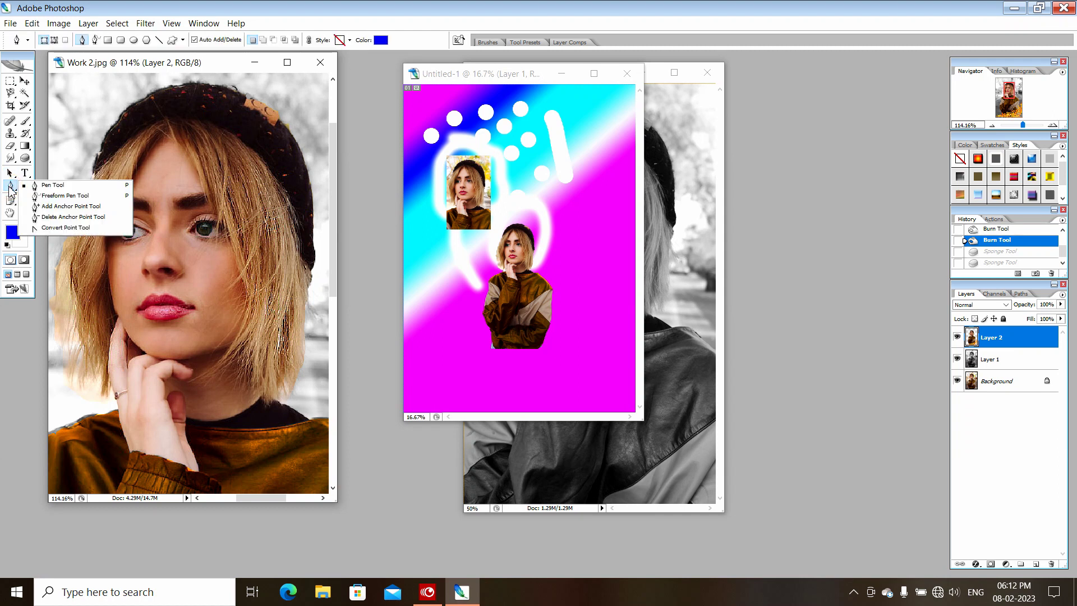
{"action": "left_click", "coordinate": [11, 201]}
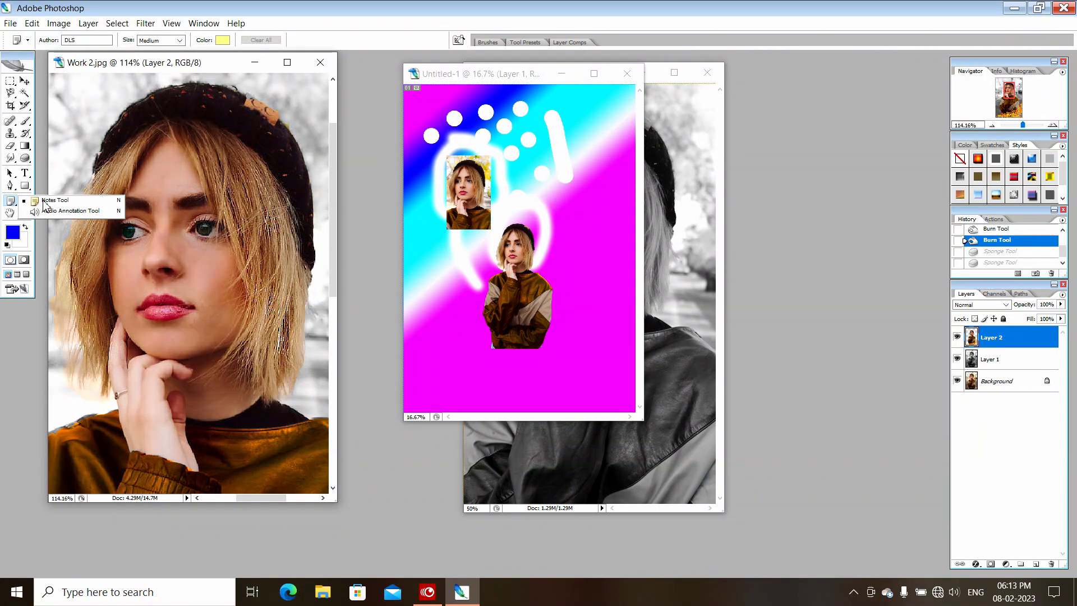
{"action": "left_click", "coordinate": [10, 214]}
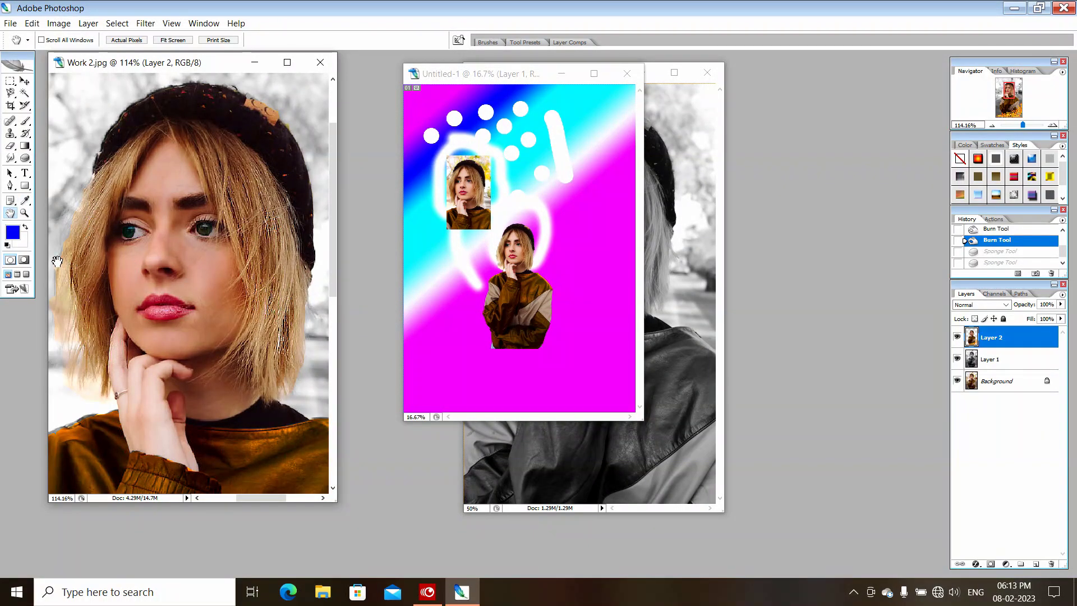
Sample foreground colors from the woman's lips, eye, hat, hair and jacket with the Eyedropper Tool set to Point Sample.
{"action": "left_click", "coordinate": [25, 201]}
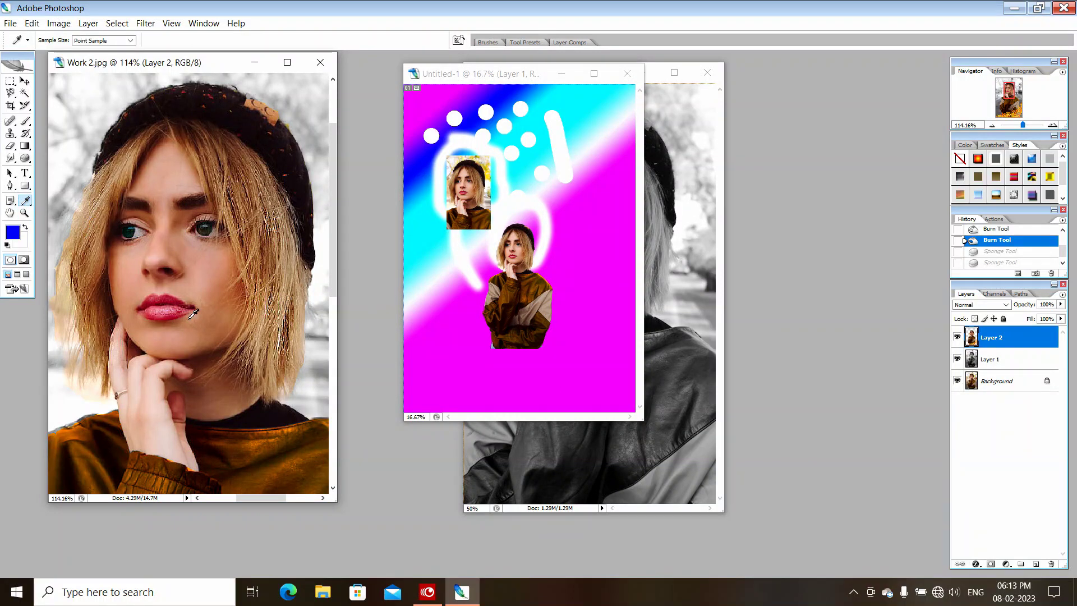
{"action": "left_click", "coordinate": [165, 300]}
{"action": "left_click", "coordinate": [211, 228]}
{"action": "left_click", "coordinate": [175, 112]}
{"action": "left_click", "coordinate": [75, 178]}
{"action": "left_click", "coordinate": [98, 281]}
{"action": "left_click", "coordinate": [164, 467]}
{"action": "left_click", "coordinate": [286, 416]}
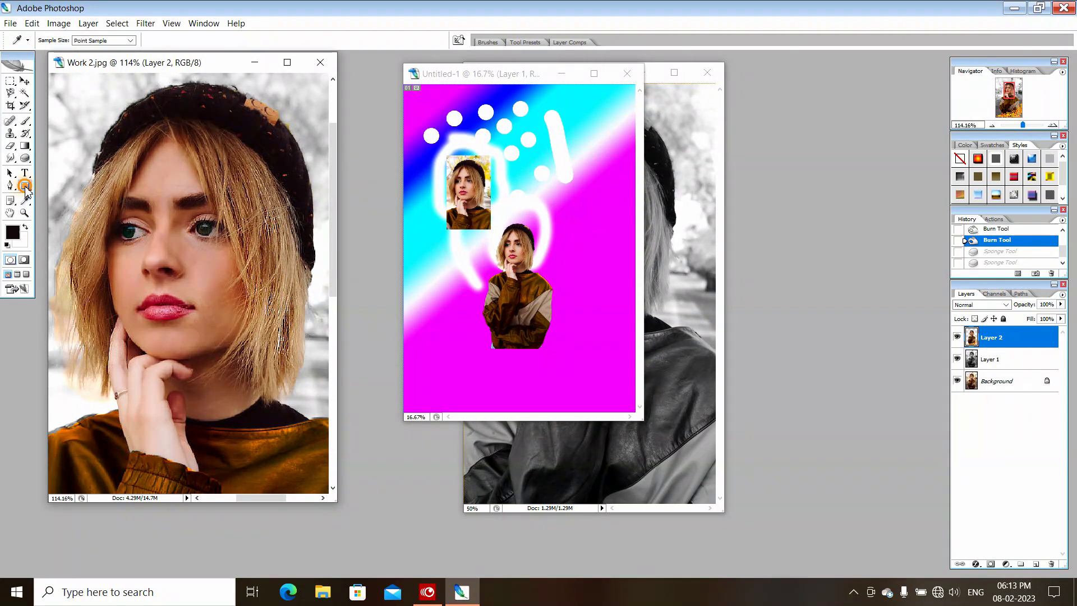
Add the text "DRANS" across the woman's face with the Type Tool and move it down over her hand and neck.
{"action": "left_click_drag", "start_coordinate": [25, 185], "coordinate": [62, 191]}
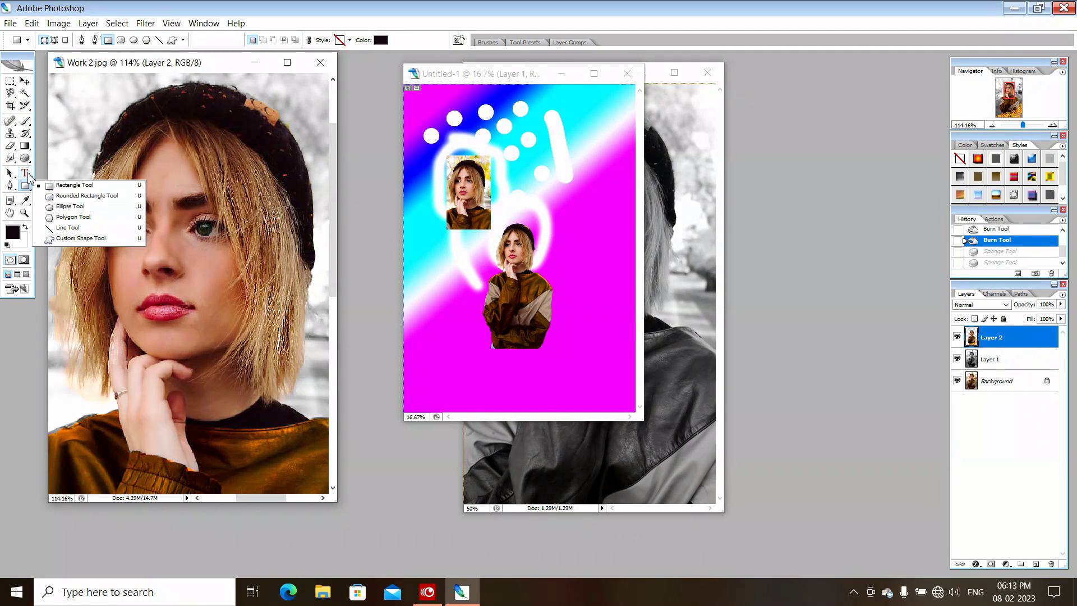
{"action": "left_click", "coordinate": [26, 174]}
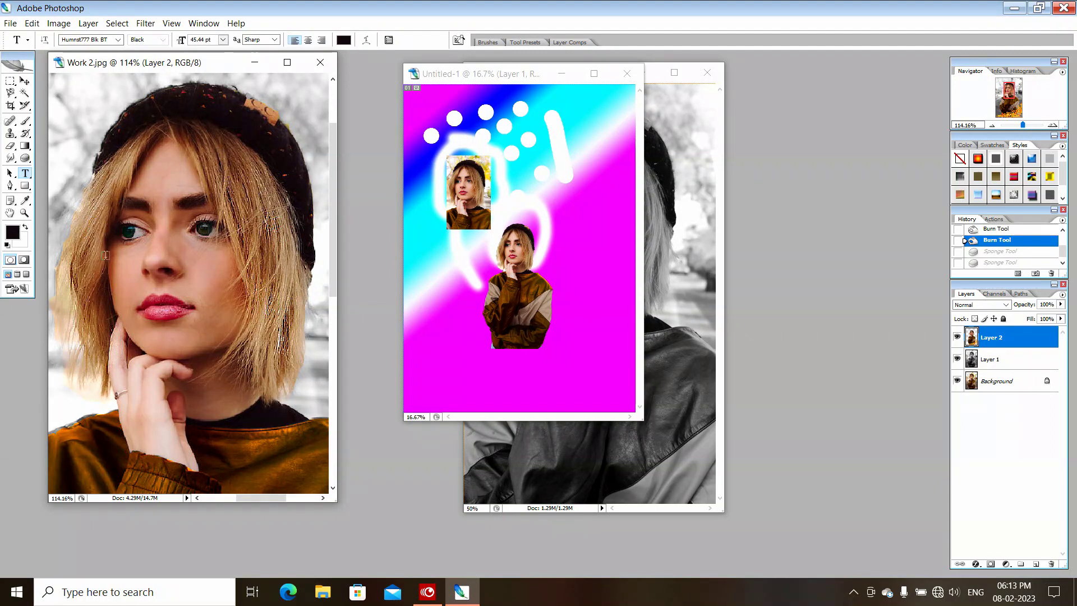
{"action": "left_click_drag", "start_coordinate": [106, 256], "coordinate": [280, 316]}
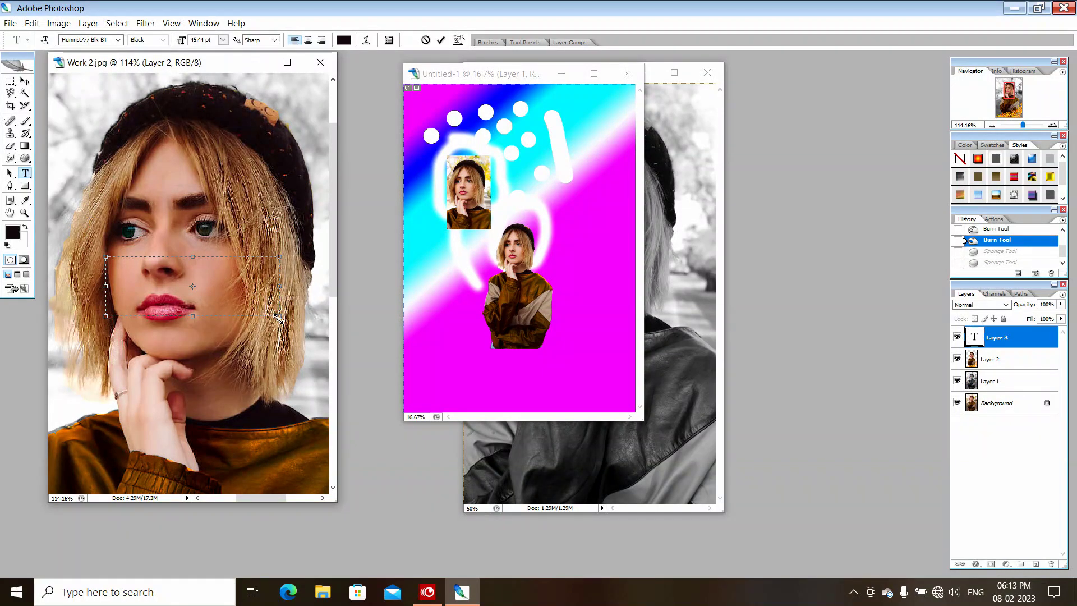
{"action": "type", "text": "DRANS"}
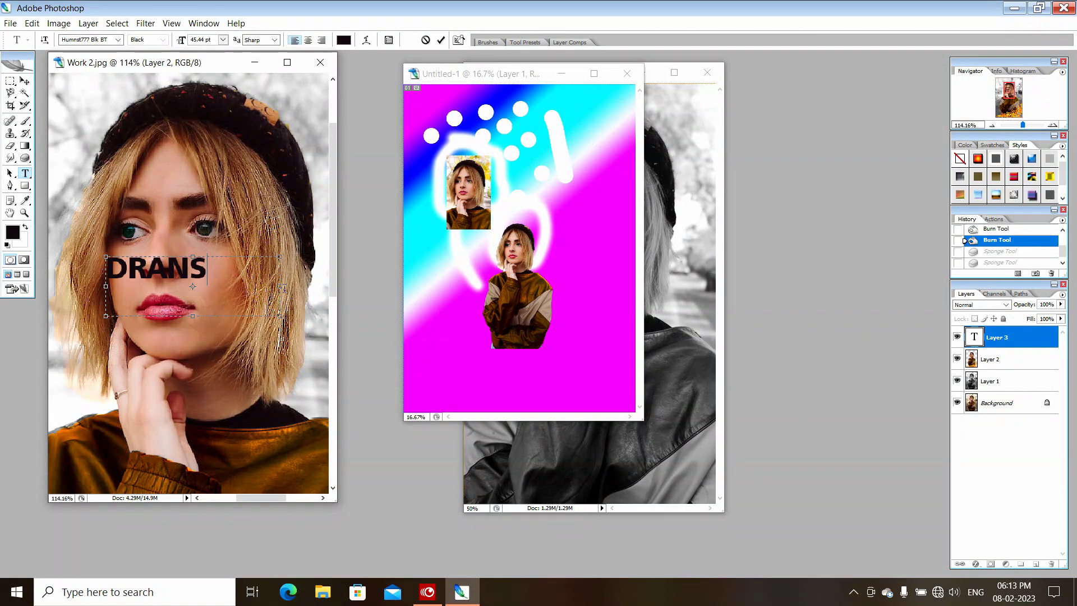
{"action": "left_click", "coordinate": [278, 287]}
{"action": "left_click_drag", "start_coordinate": [162, 316], "coordinate": [170, 284]}
{"action": "left_click", "coordinate": [24, 80]}
{"action": "left_click_drag", "start_coordinate": [127, 274], "coordinate": [152, 405]}
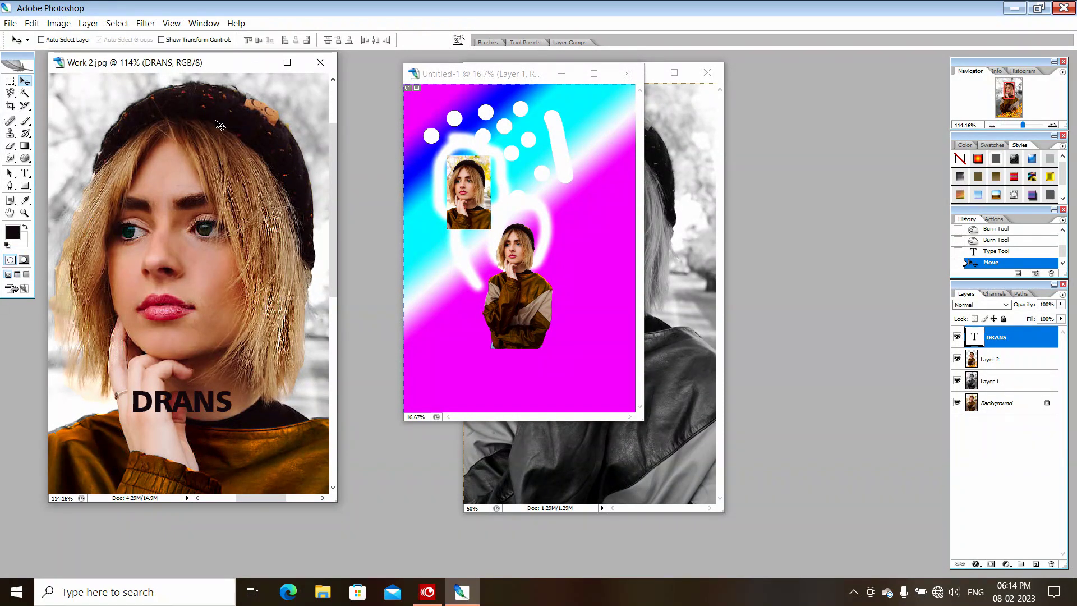
Maximize the Work 2.jpg document and alternate several times between Quick Mask and standard editing mode.
{"action": "left_click", "coordinate": [286, 62]}
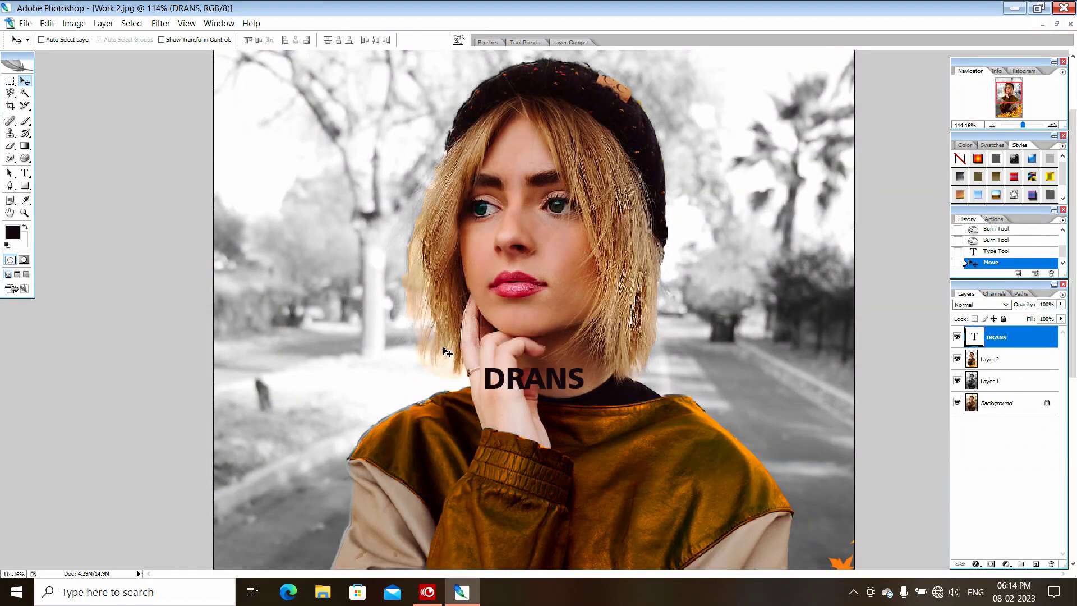
{"action": "left_click", "coordinate": [24, 261]}
{"action": "left_click", "coordinate": [10, 260]}
{"action": "left_click", "coordinate": [26, 261]}
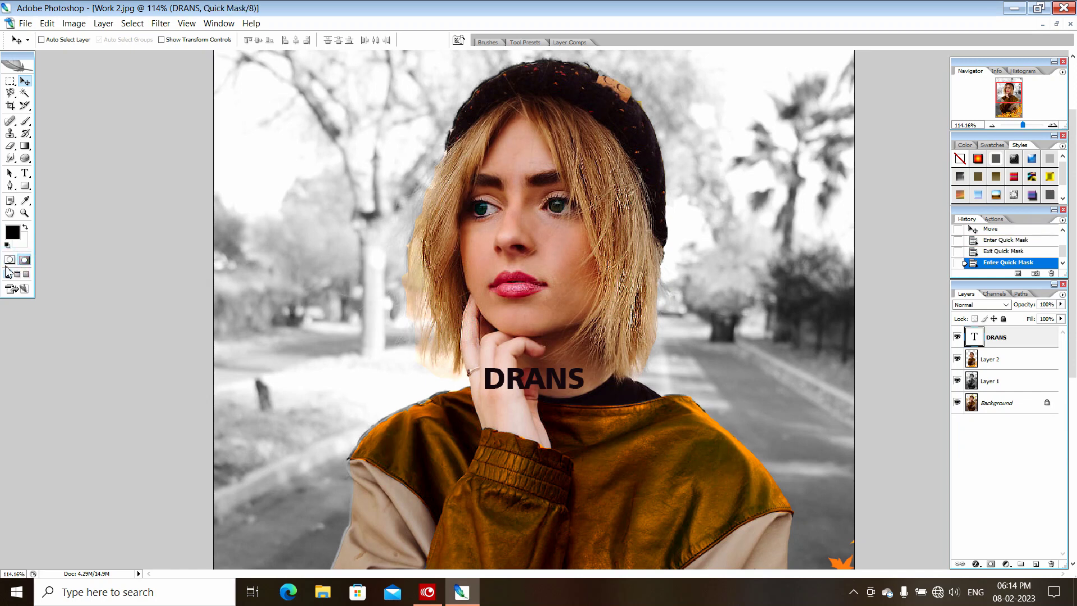
{"action": "left_click", "coordinate": [10, 262]}
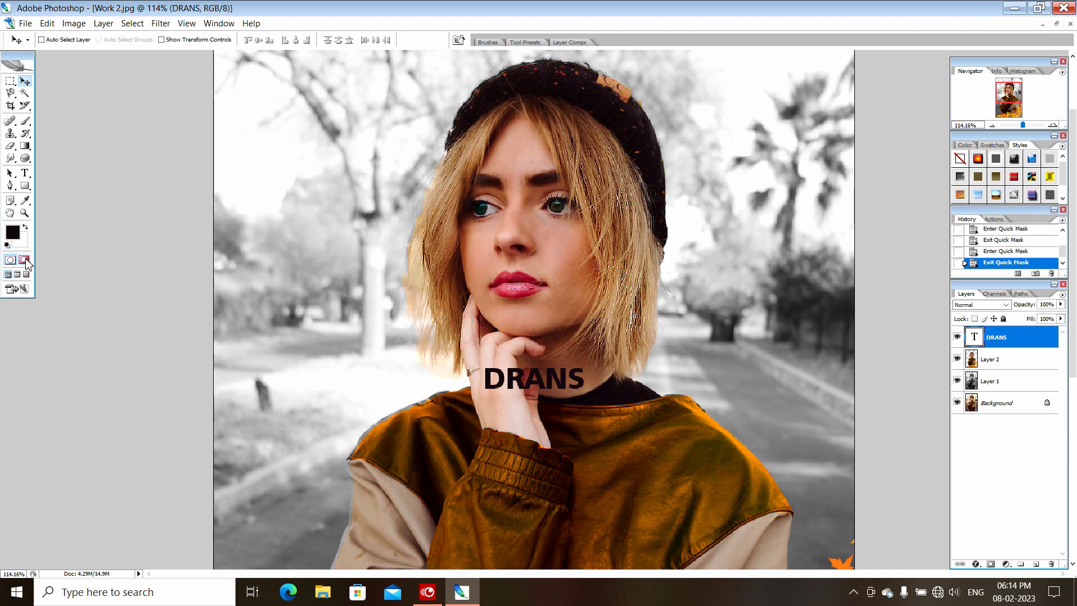
{"action": "left_click", "coordinate": [25, 261]}
{"action": "left_click", "coordinate": [10, 259]}
{"action": "left_click", "coordinate": [26, 261]}
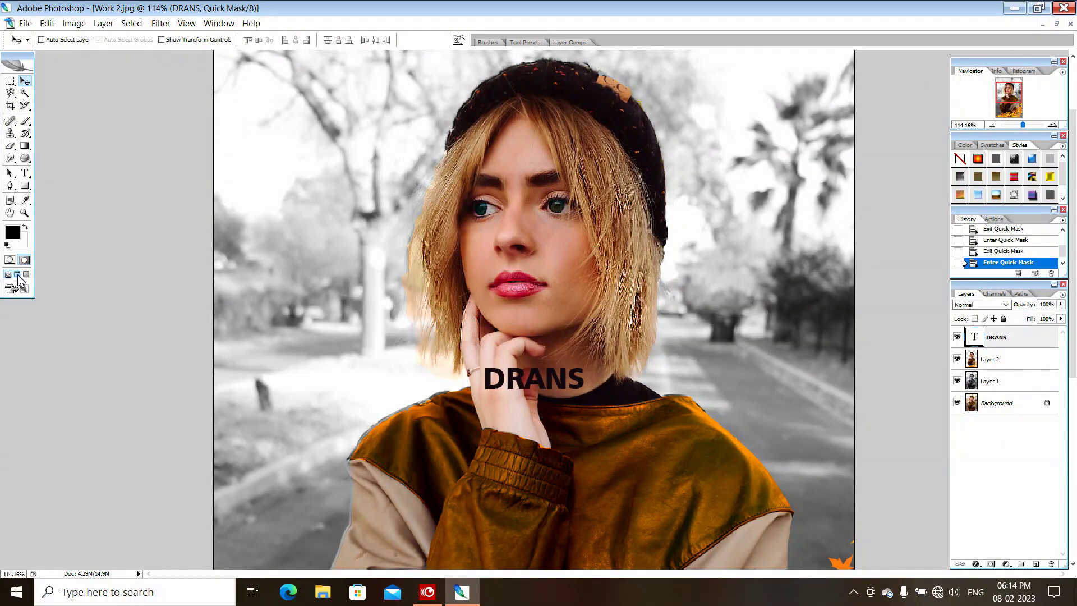
Try full screen mode with the menu bar, restore the standard screen mode and exit Quick Mask.
{"action": "left_click", "coordinate": [17, 275]}
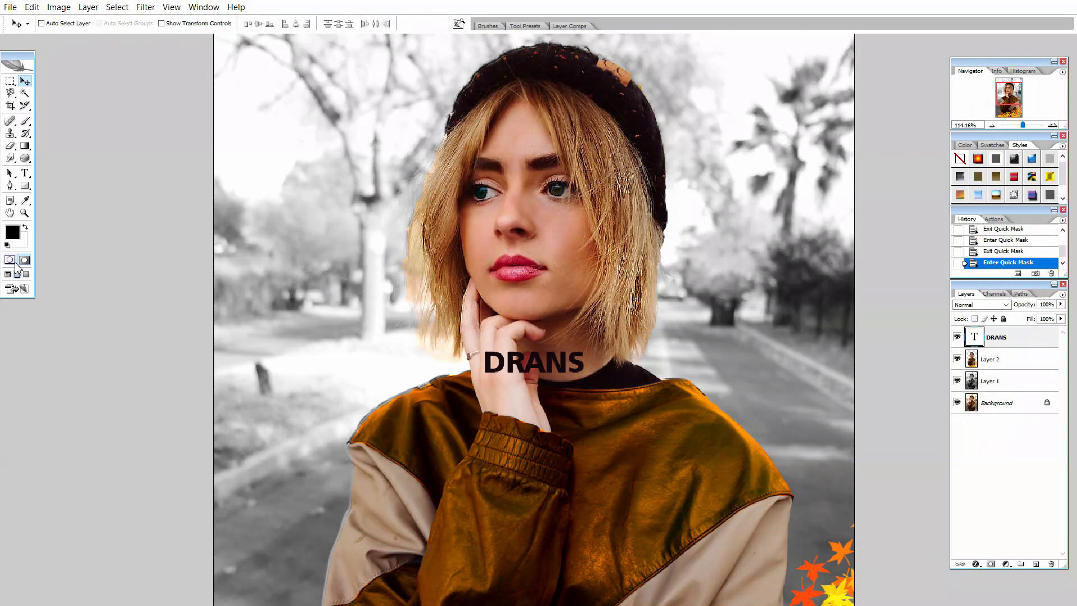
{"action": "left_click", "coordinate": [9, 275]}
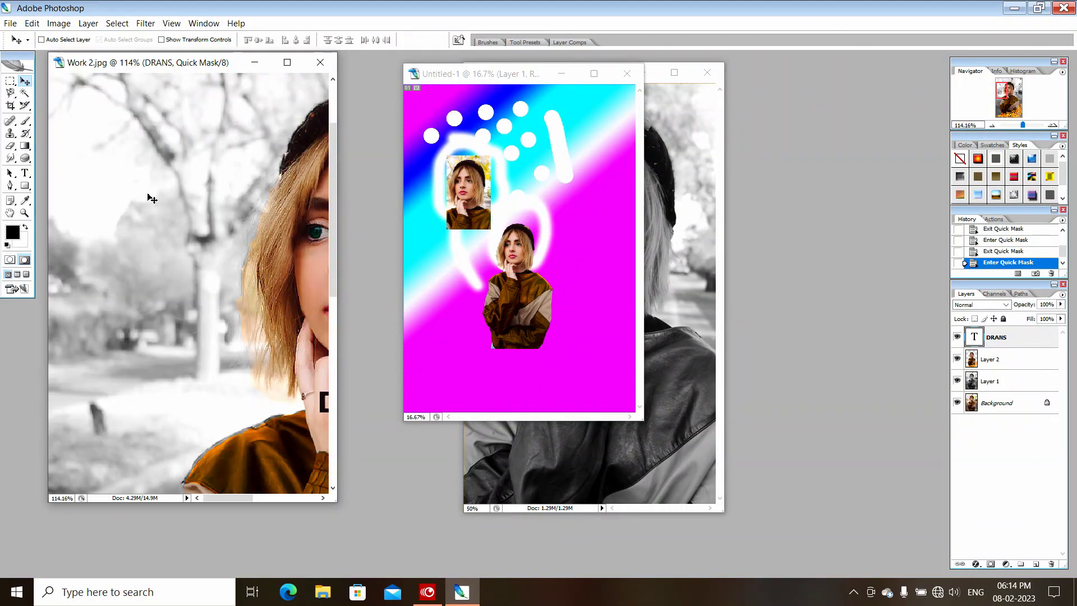
{"action": "left_click", "coordinate": [13, 261]}
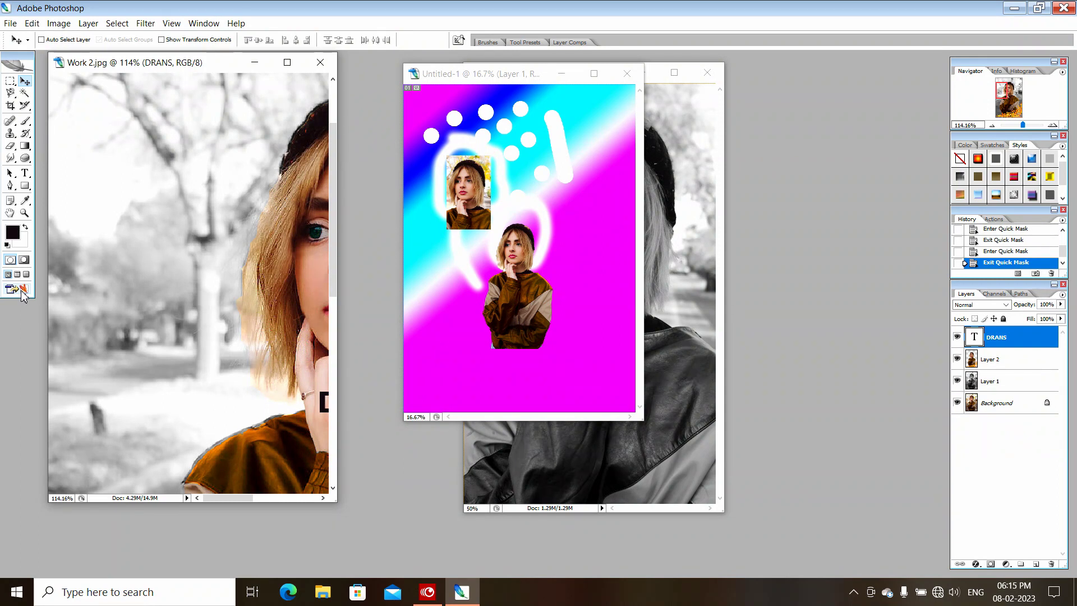
Make Layer 1 the active layer and fit the whole portrait on screen with the Zoom Tool.
{"action": "right_click", "coordinate": [256, 121]}
{"action": "left_click", "coordinate": [286, 128]}
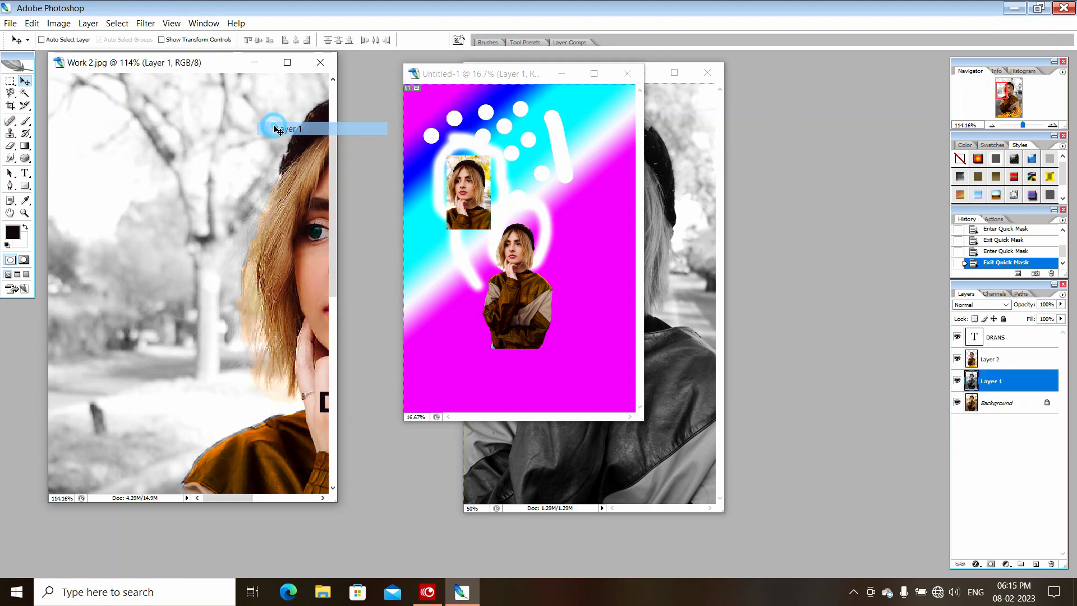
{"action": "right_click", "coordinate": [193, 96]}
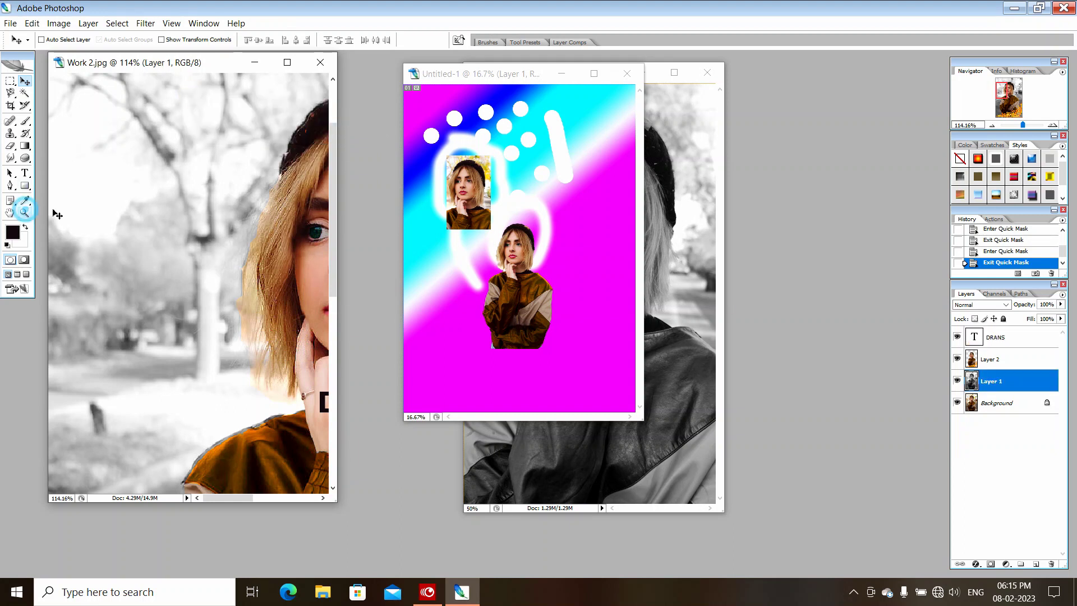
{"action": "right_click", "coordinate": [156, 193]}
{"action": "left_click", "coordinate": [25, 213]}
{"action": "left_click", "coordinate": [24, 212]}
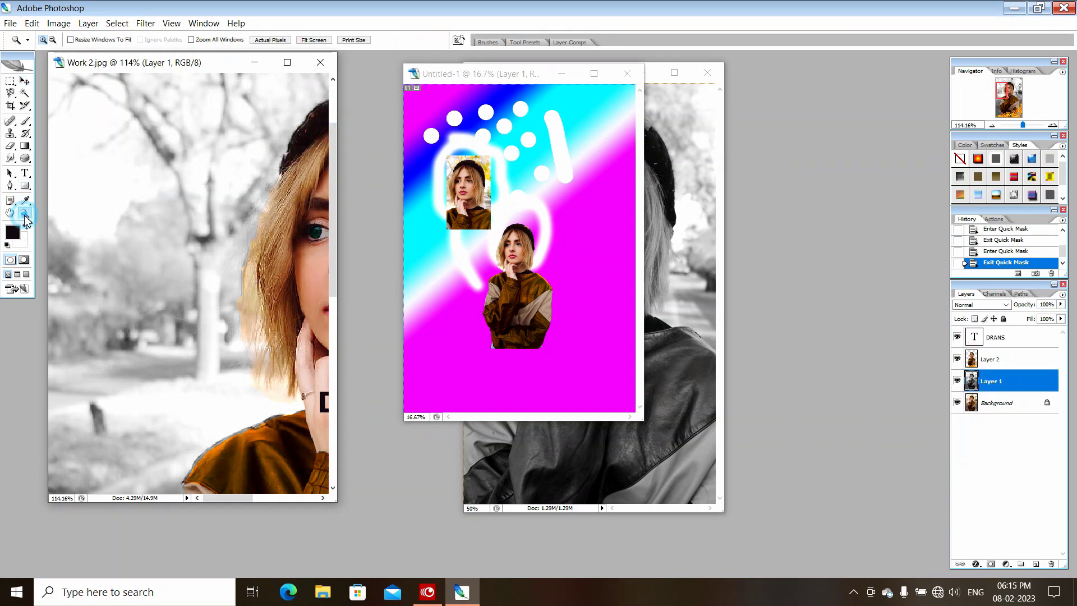
{"action": "right_click", "coordinate": [115, 183]}
{"action": "left_click", "coordinate": [147, 193]}
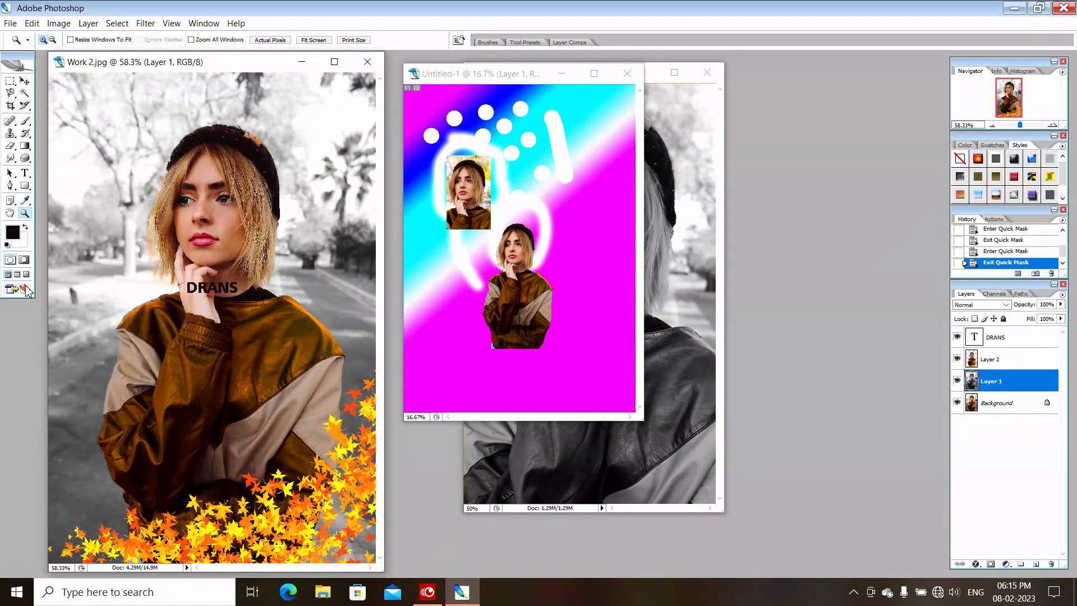
Demonstrate zooming in and out around the woman's hat, and fit the image on screen again.
{"action": "left_click", "coordinate": [272, 143]}
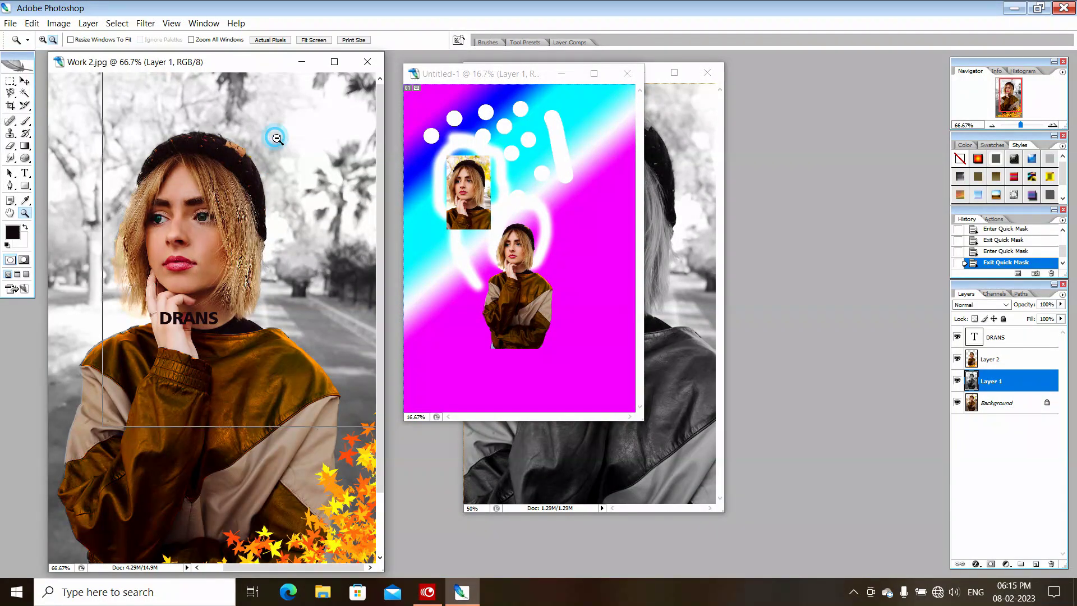
{"action": "left_click", "coordinate": [274, 137], "text": "alt"}
{"action": "left_click", "coordinate": [211, 119]}
{"action": "right_click", "coordinate": [210, 120]}
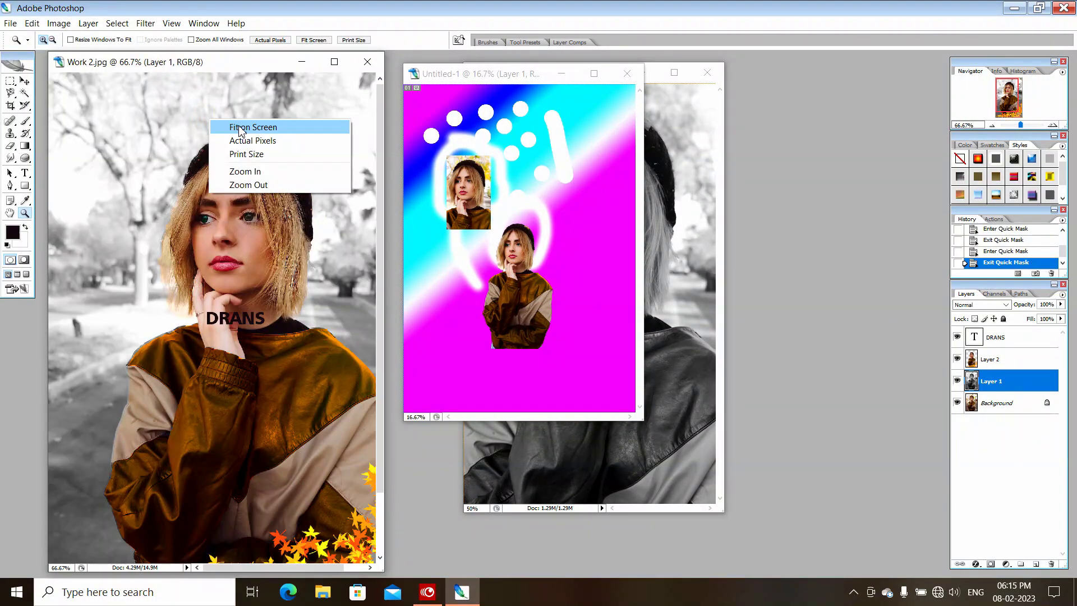
{"action": "left_click", "coordinate": [230, 125]}
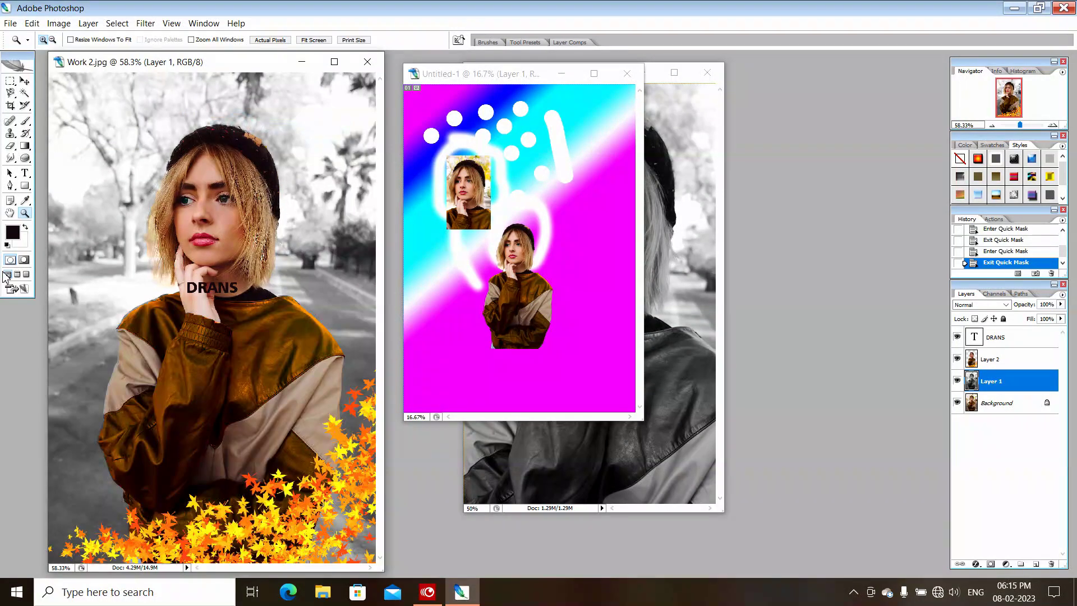
Open the Work 2.jpg image in Adobe ImageReady and decline the registration.
{"action": "left_click", "coordinate": [27, 289]}
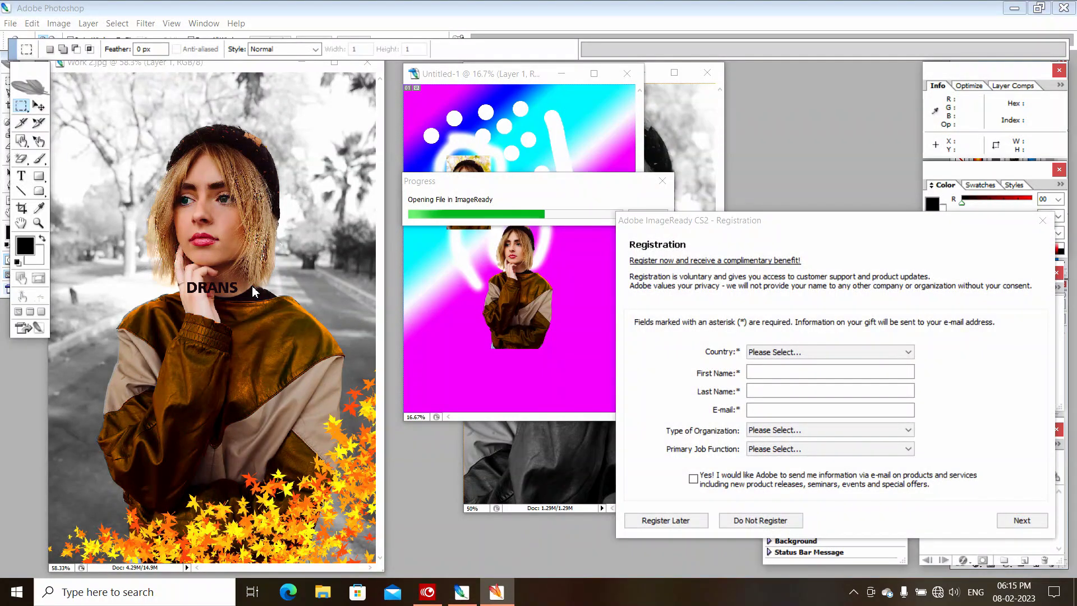
{"action": "left_click", "coordinate": [780, 520]}
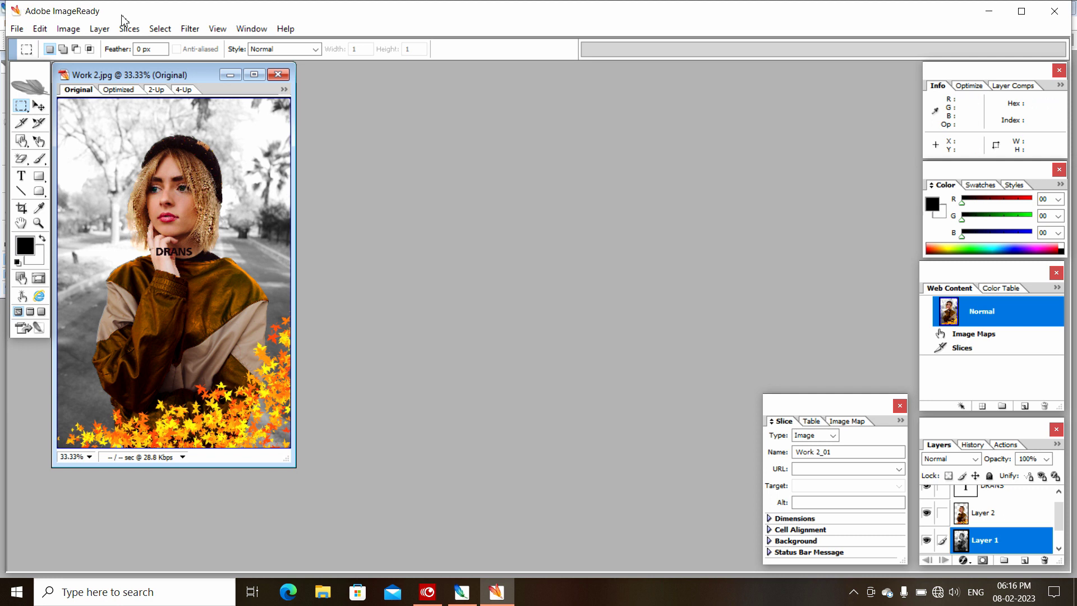
Display the Animation palette in ImageReady and return to editing the image in Photoshop.
{"action": "left_click", "coordinate": [252, 29]}
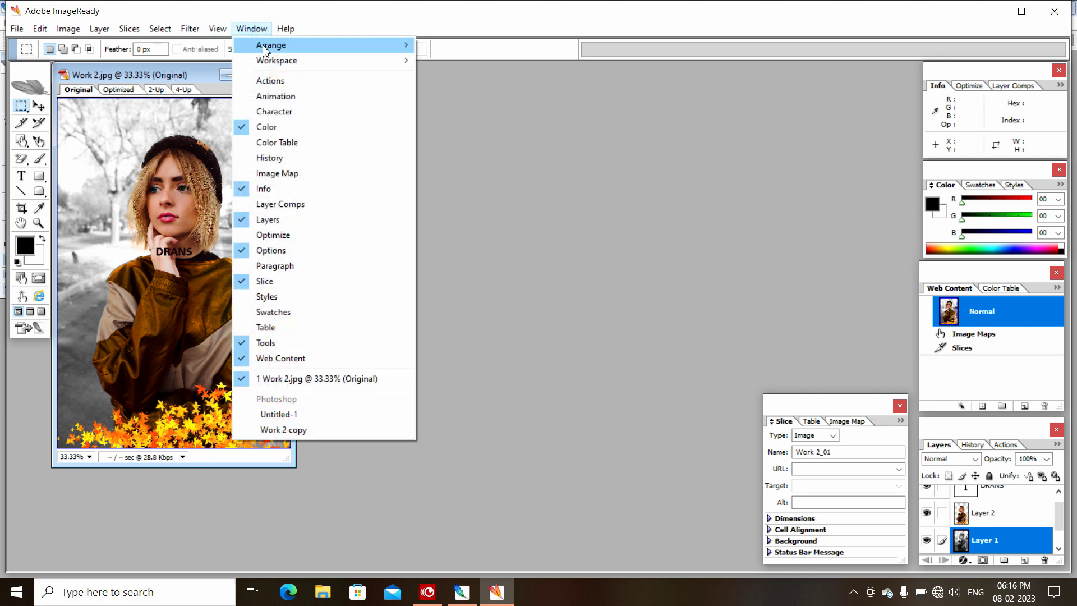
{"action": "left_click", "coordinate": [269, 96]}
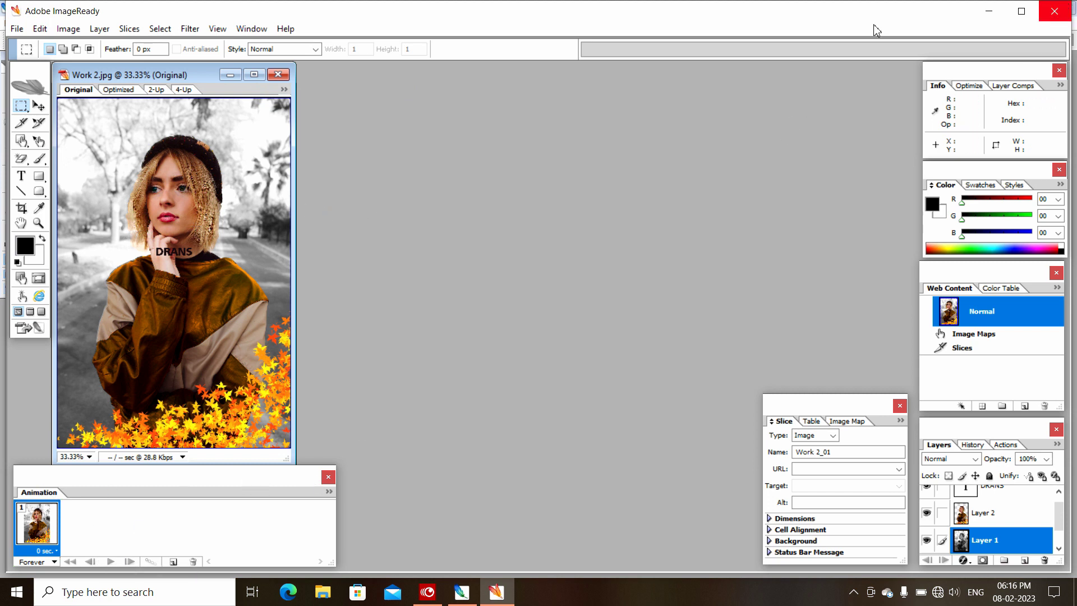
{"action": "left_click", "coordinate": [26, 330]}
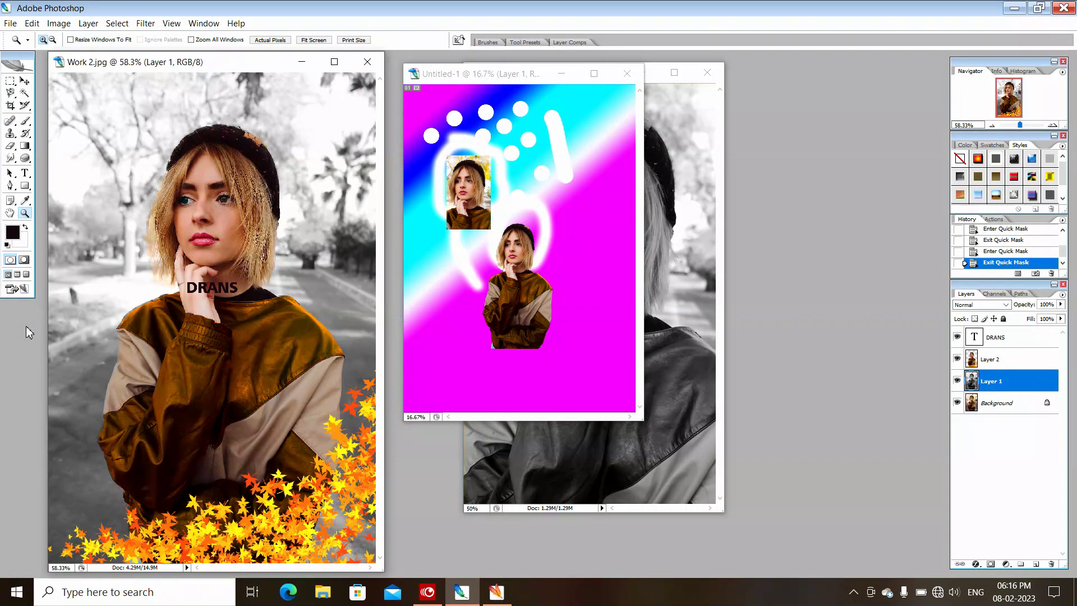